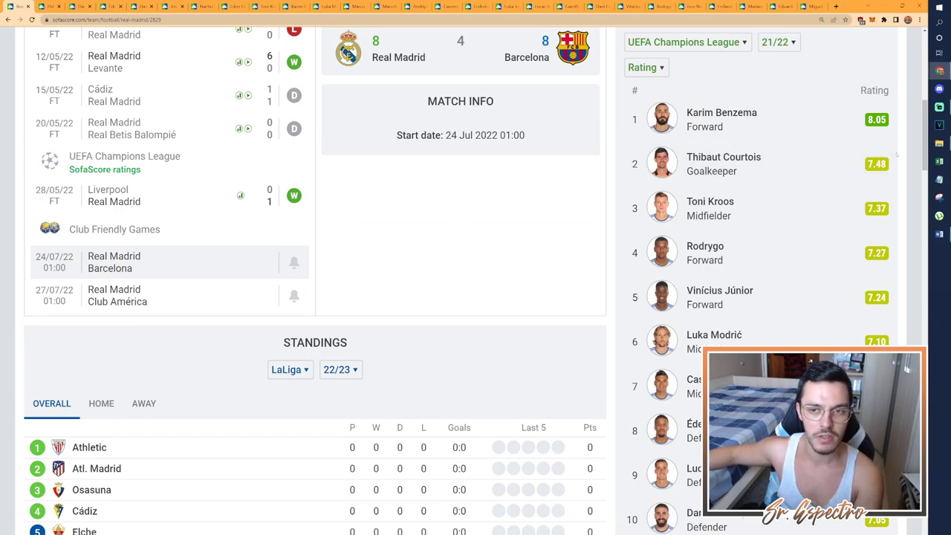
Open Thibaut Courtois's player page and examine his profile, recent match ratings and UEFA Champions League 21/22 statistics
drag(923, 145, 923, 75)
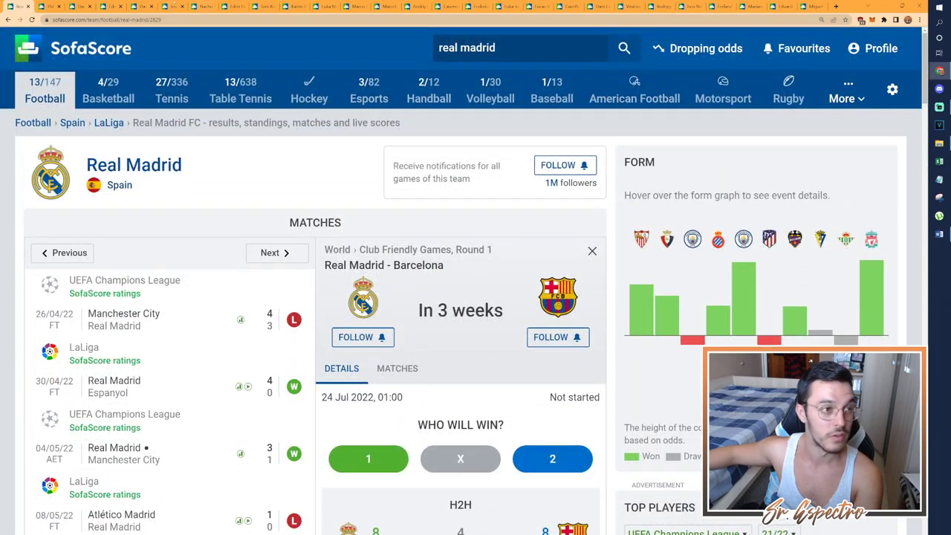
click(58, 5)
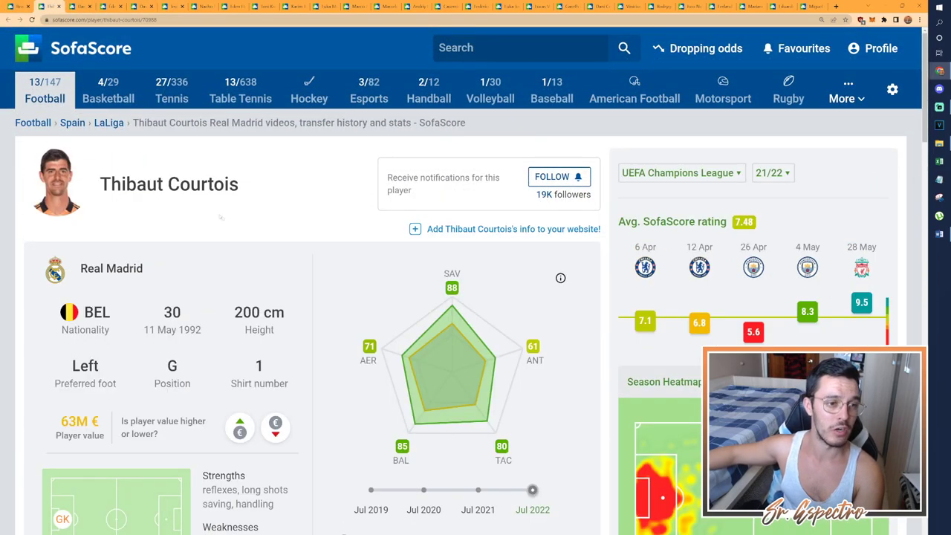
scroll(269, 214, down, 1)
scroll(269, 214, down, 1)
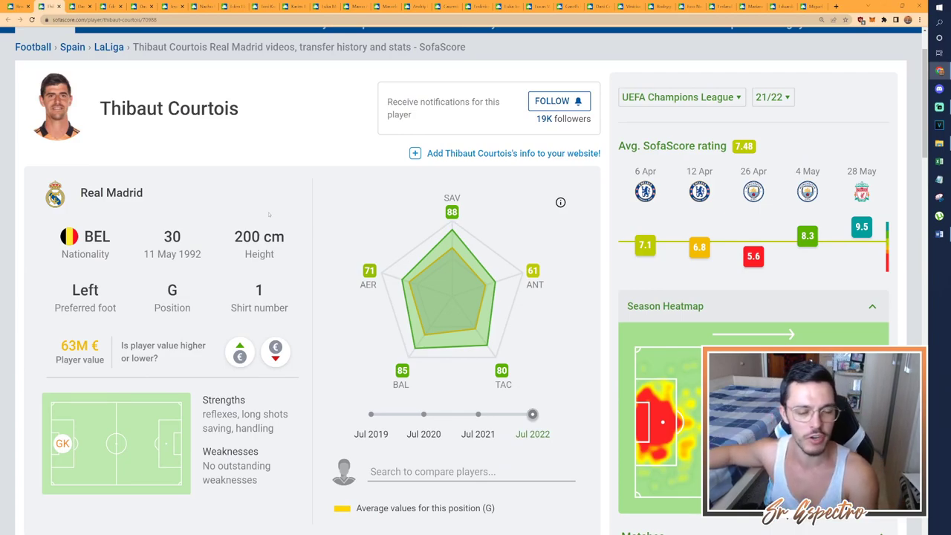
scroll(271, 206, down, 1)
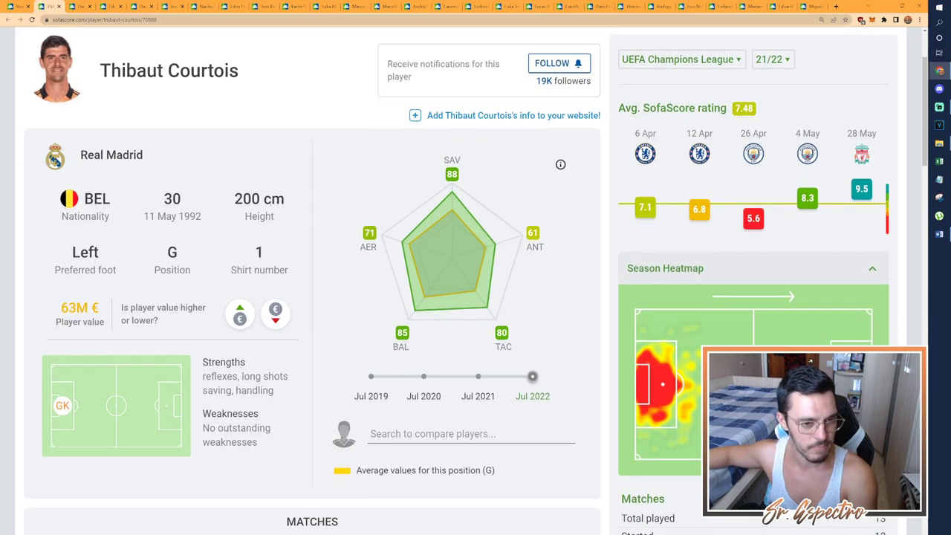
scroll(271, 206, down, 1)
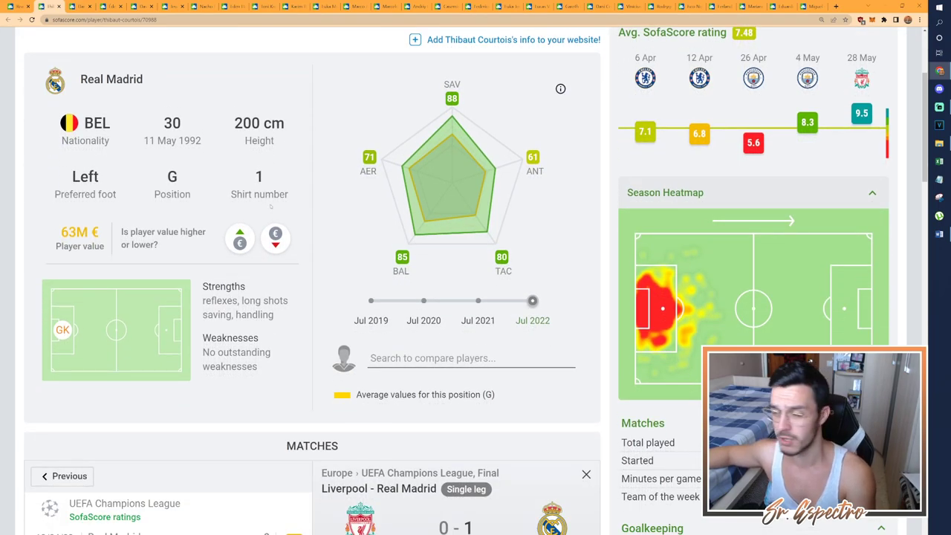
scroll(342, 199, down, 2)
scroll(498, 176, up, 1)
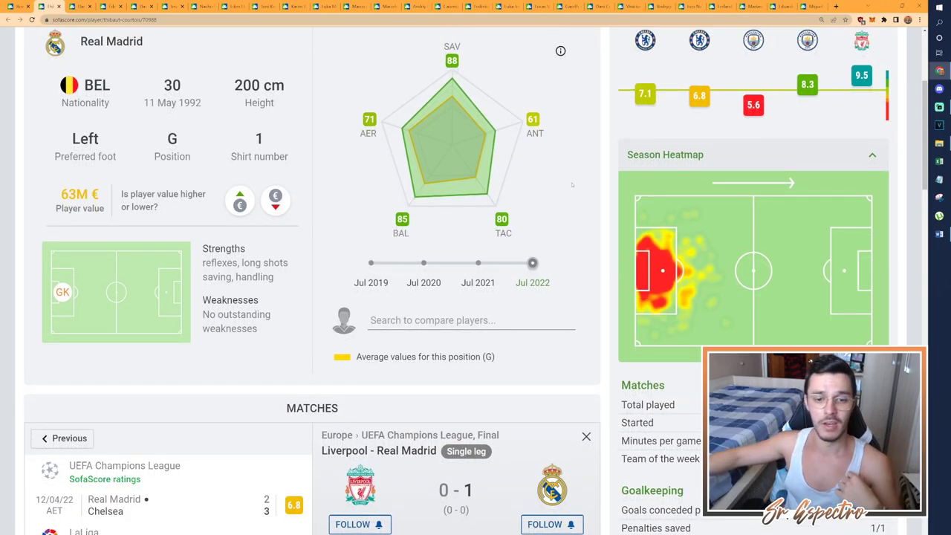
scroll(475, 282, down, 2)
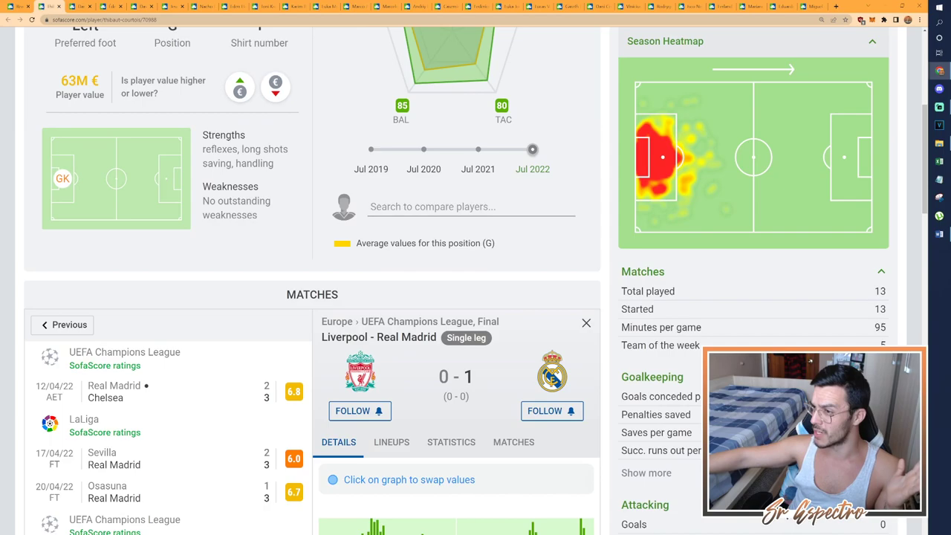
scroll(312, 283, down, 4)
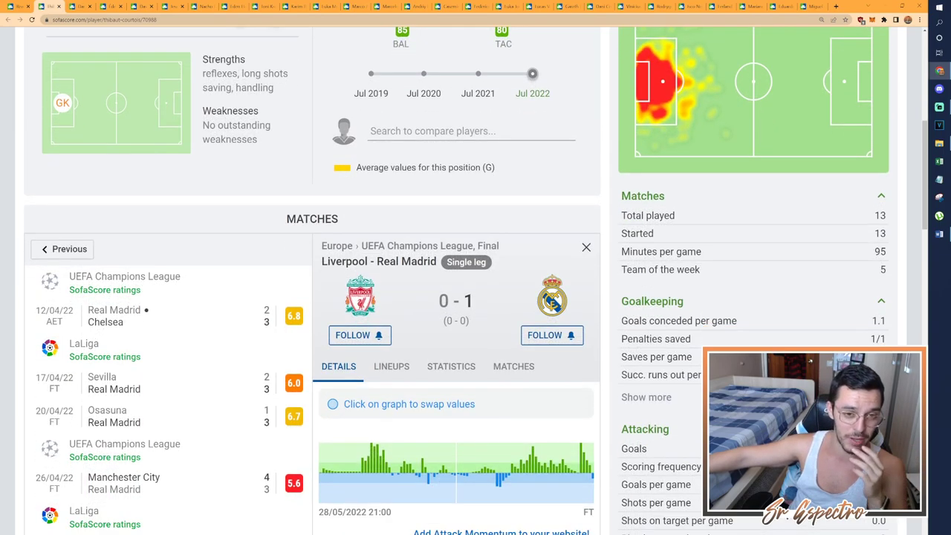
scroll(312, 283, down, 1)
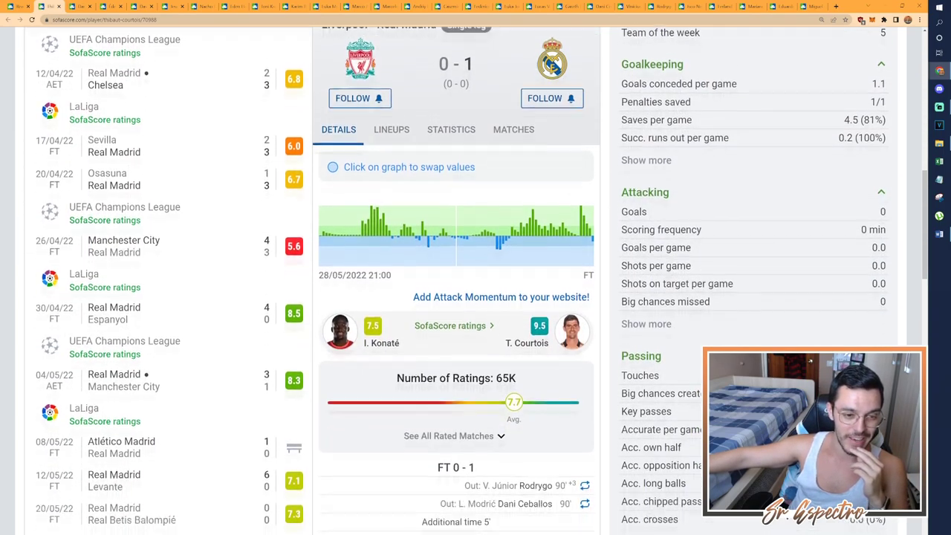
scroll(312, 282, up, 4)
scroll(689, 138, up, 5)
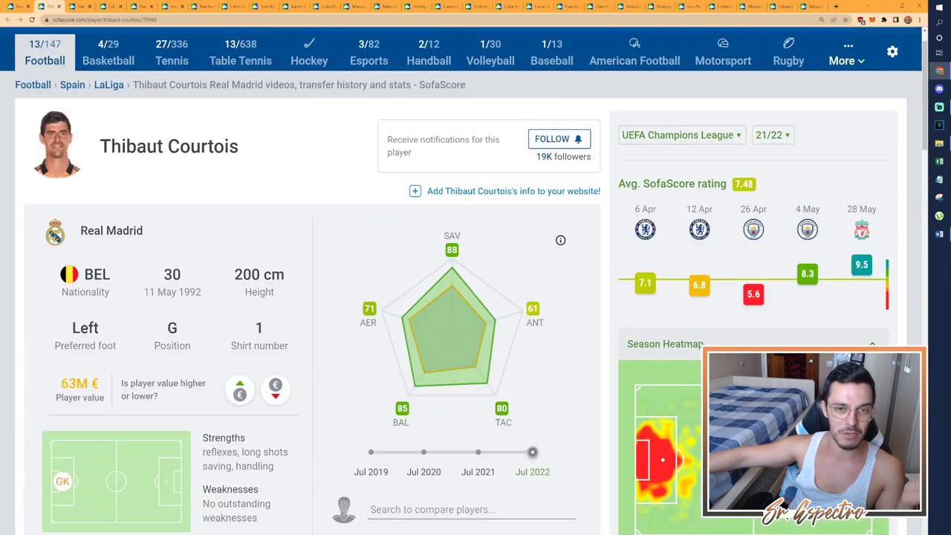
Review Courtois's LaLiga 21/22 statistics and 12-month summary, and return the competition filter to UEFA Champions League
click(708, 169)
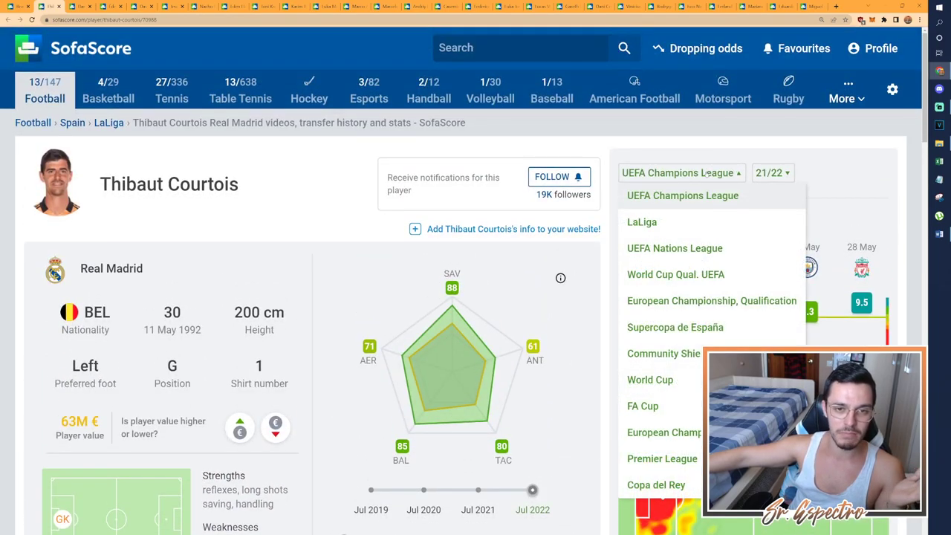
click(672, 221)
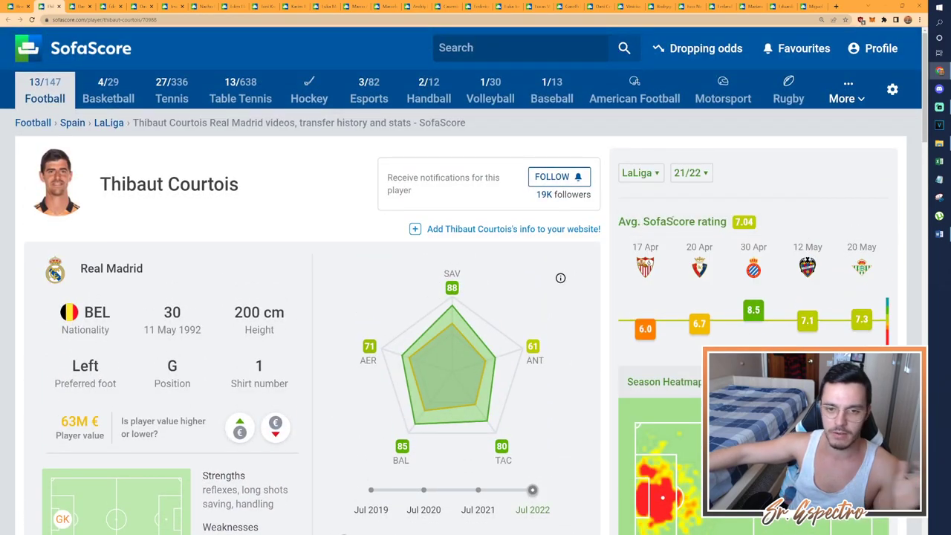
scroll(672, 221, down, 3)
scroll(672, 217, down, 4)
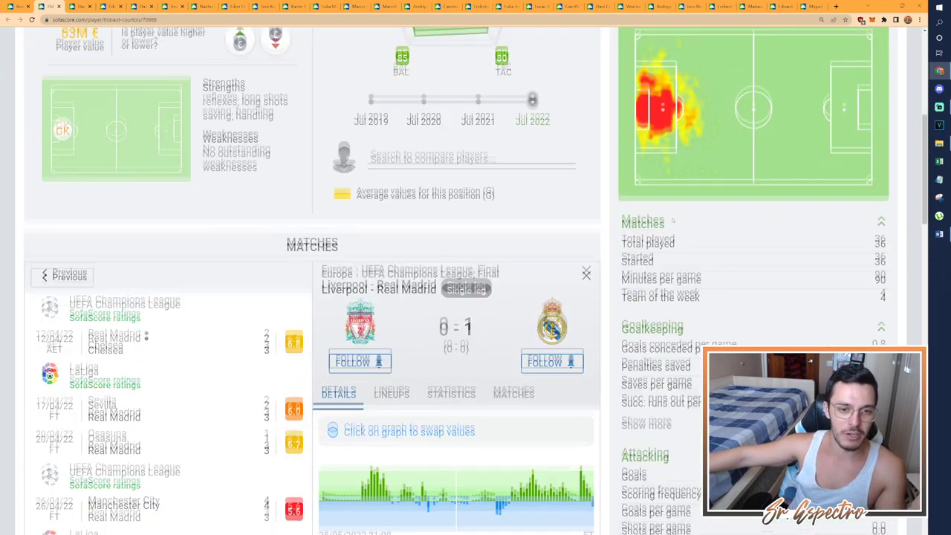
scroll(673, 221, down, 1)
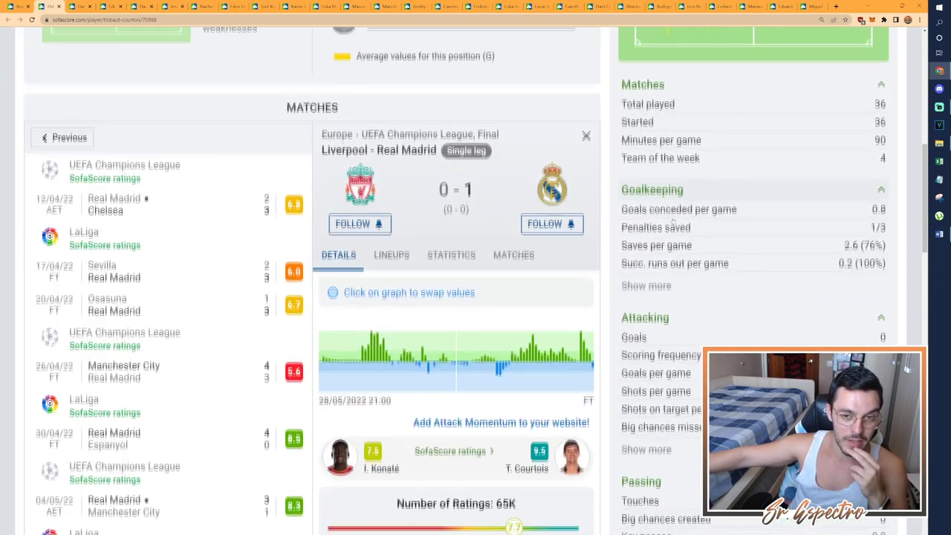
scroll(672, 221, down, 7)
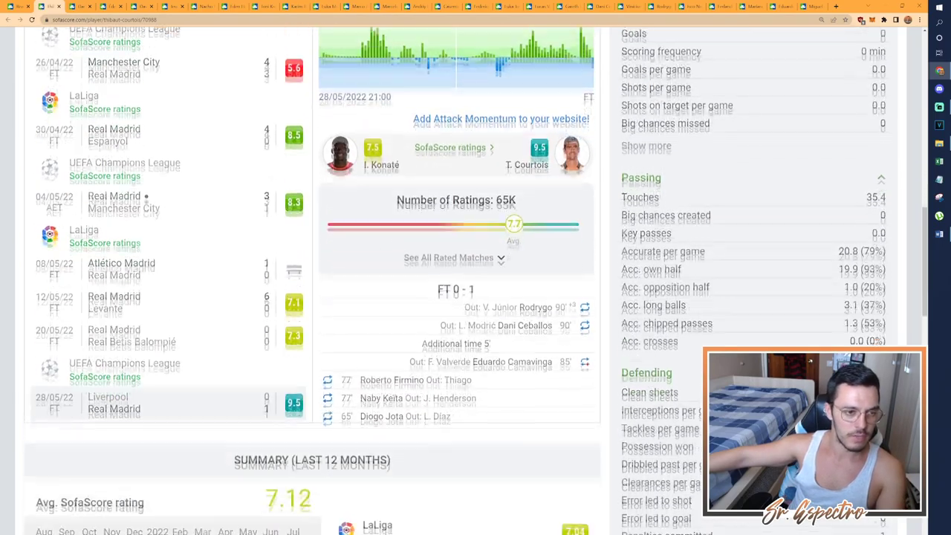
scroll(673, 221, down, 3)
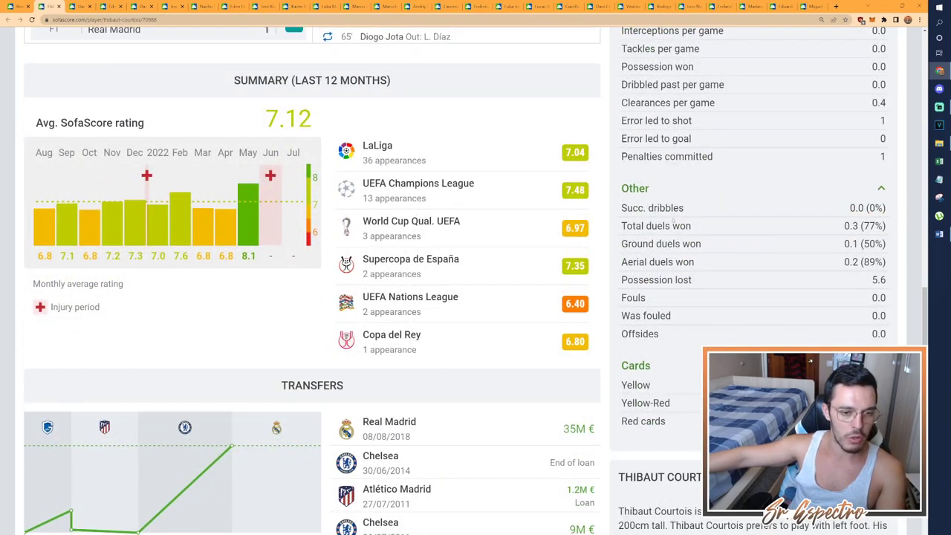
scroll(674, 221, up, 17)
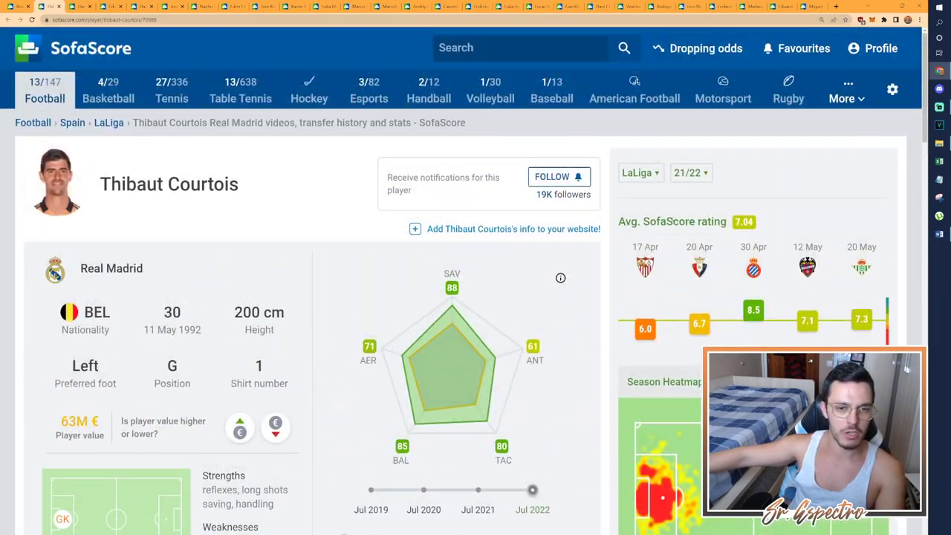
click(640, 173)
click(655, 194)
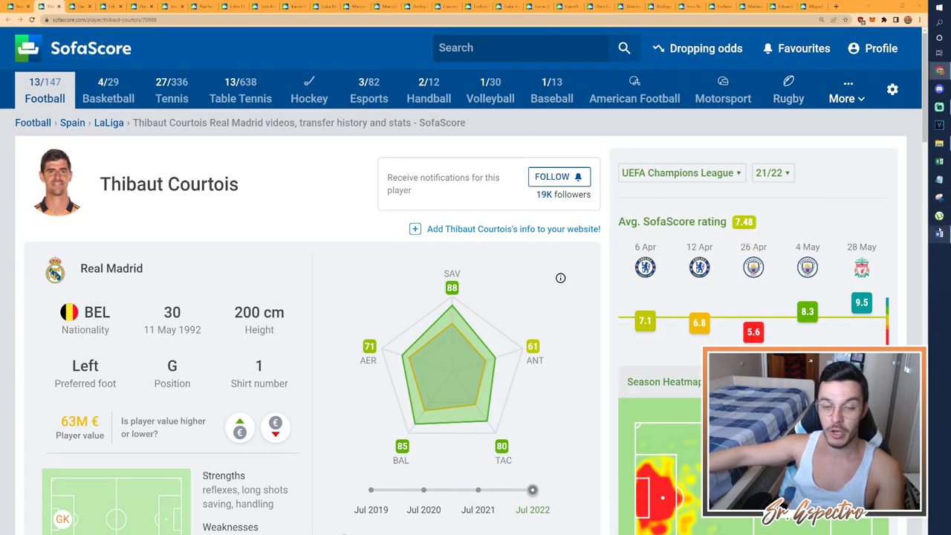
Switch to the Word document NOTAS DE LA TEMPORADA and enter 10 as Thibaut Courtois's NOTA
click(940, 234)
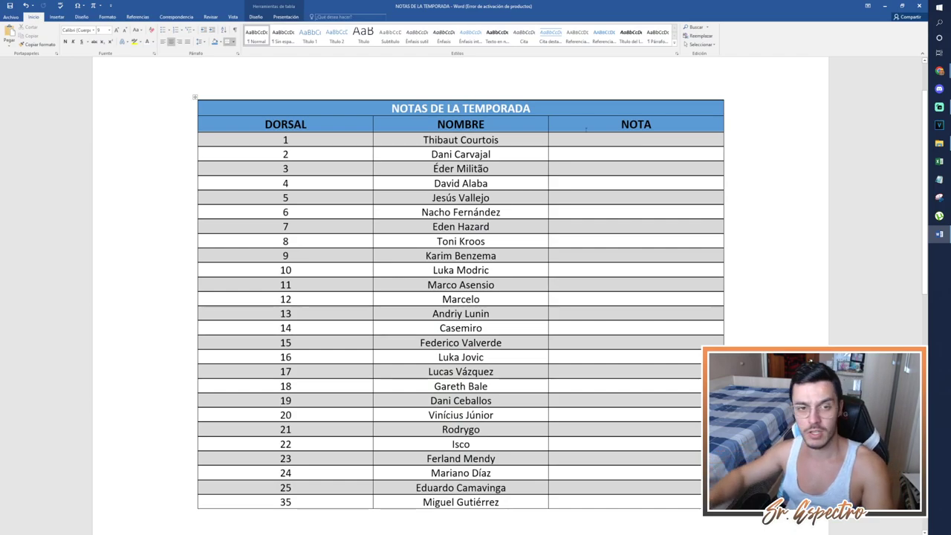
text(10)
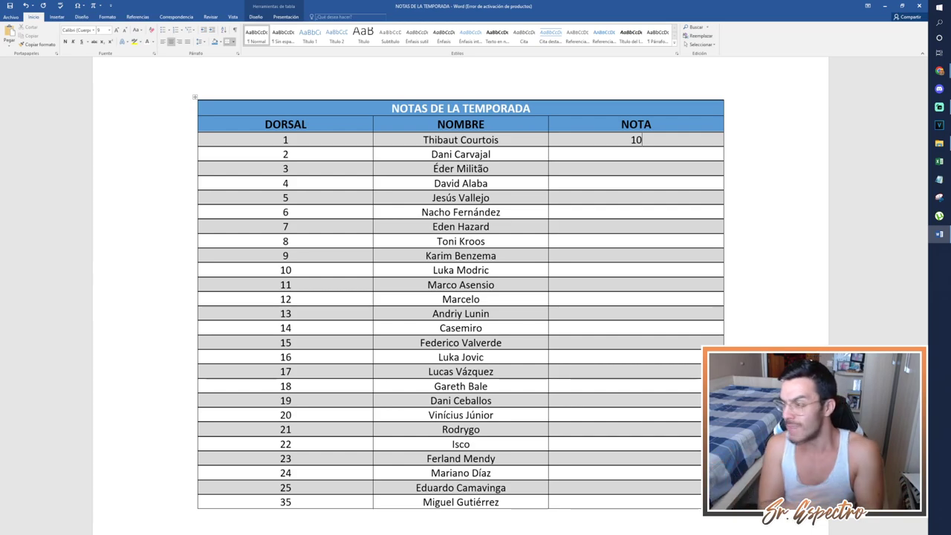
Switch to Daniel Carvajal's SofaScore page in the browser and examine his LaLiga 21/22 ratings and season heatmap
key(alt+Tab)
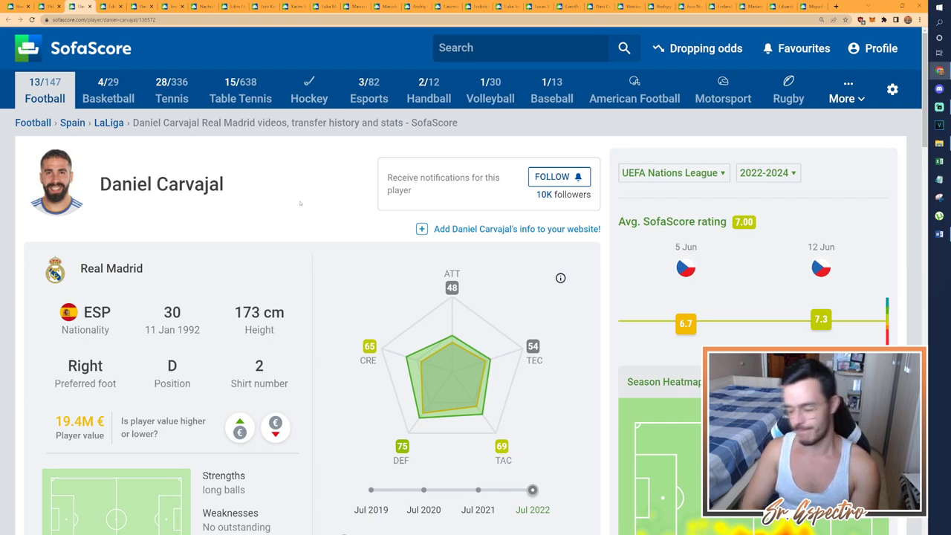
click(665, 178)
click(644, 275)
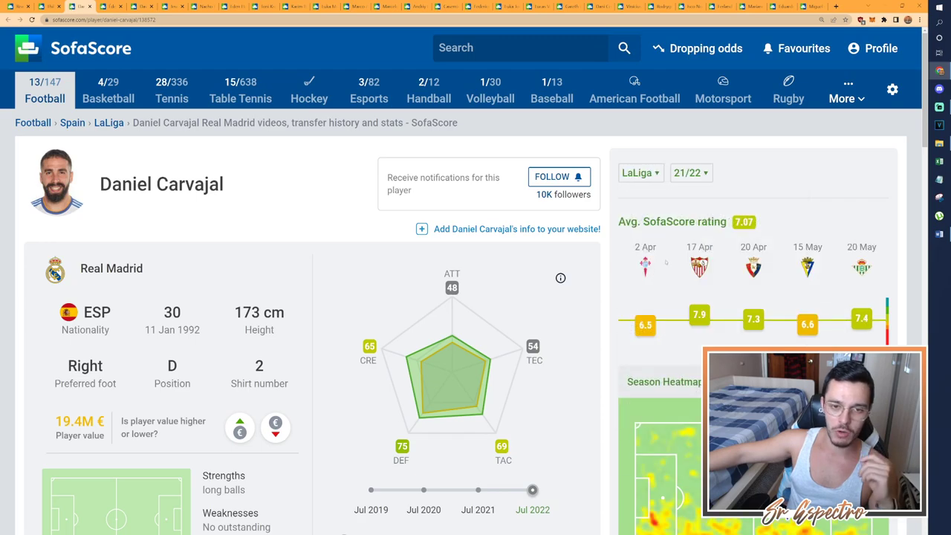
scroll(667, 260, down, 4)
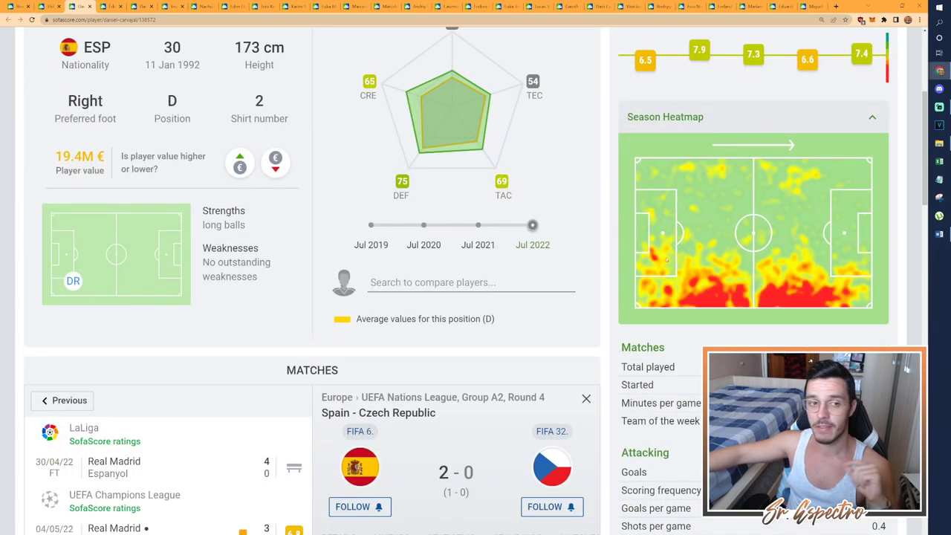
scroll(666, 260, up, 3)
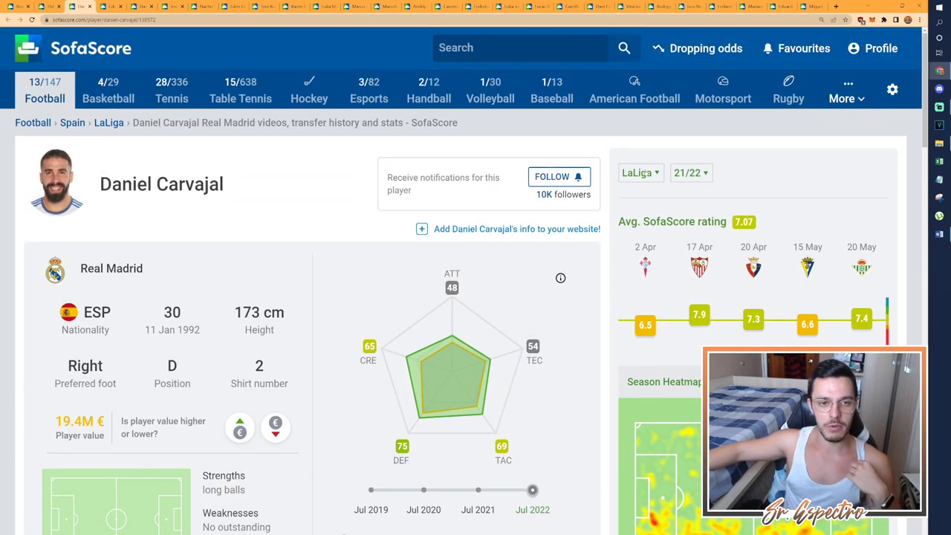
Set Carvajal's competition filter to UEFA Champions League and examine his 21/22 ratings, heatmap and match statistics
click(640, 173)
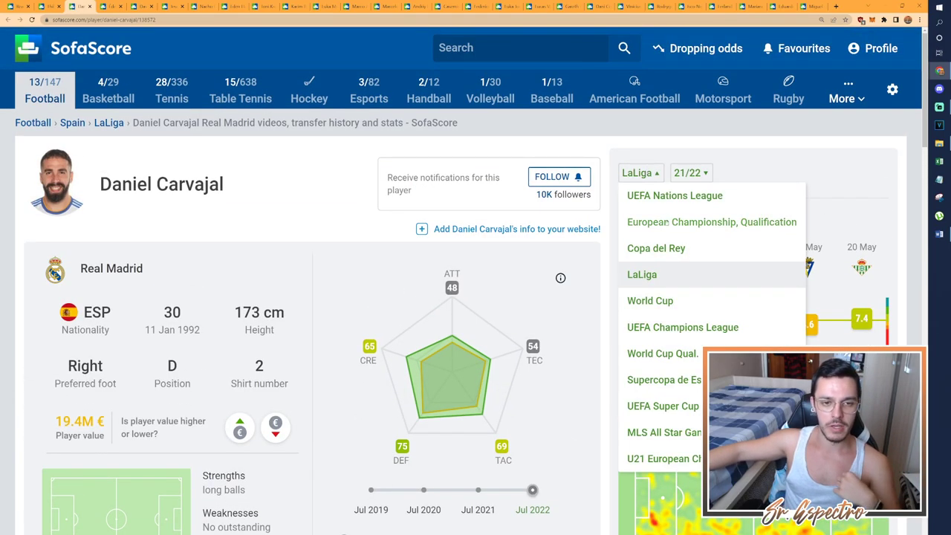
click(669, 337)
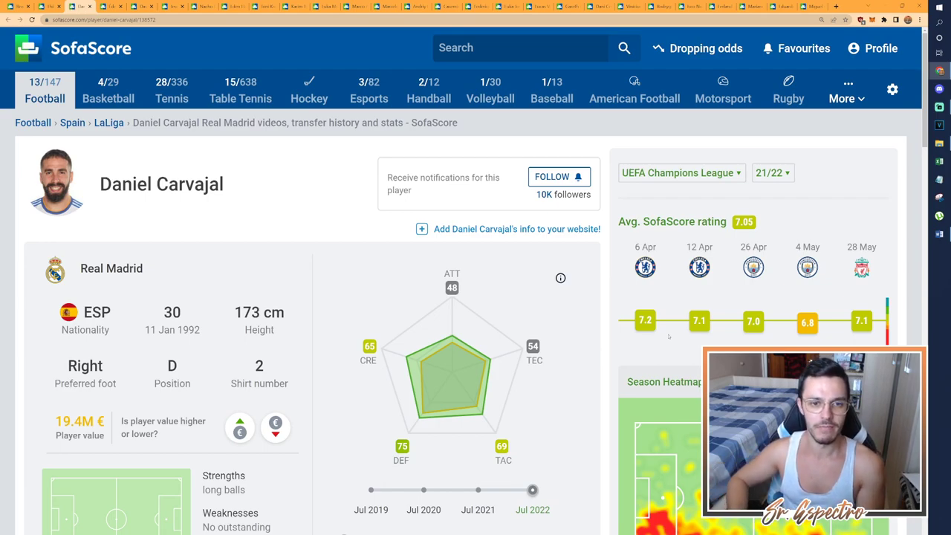
scroll(668, 337, down, 4)
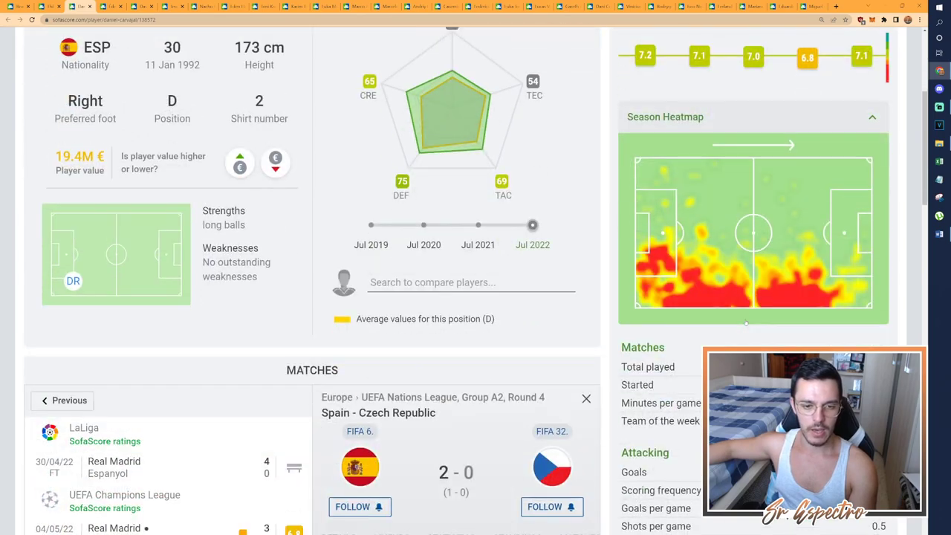
scroll(746, 323, down, 2)
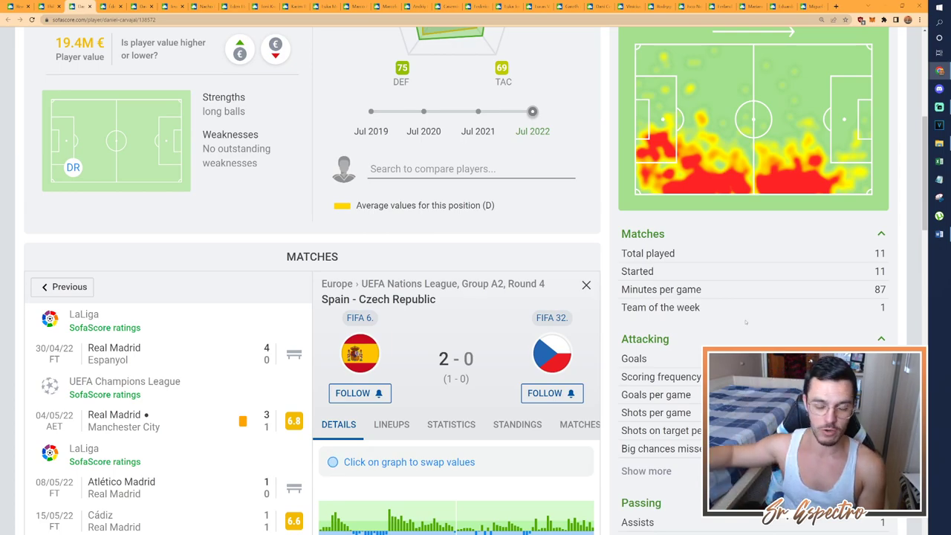
scroll(745, 322, up, 5)
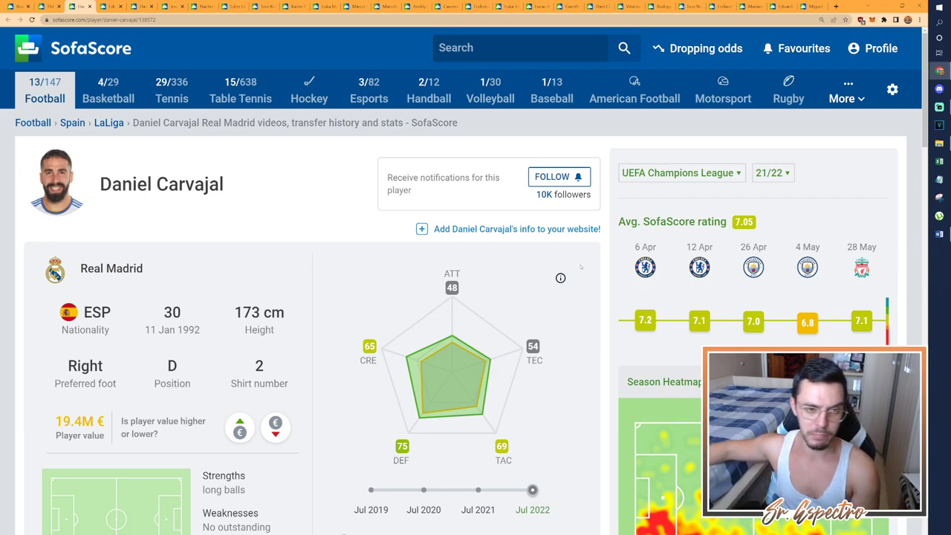
Switch to the Word ratings table and enter 8 as Dani Carvajal's NOTA, ending in Éder Militão's NOTA cell
click(939, 234)
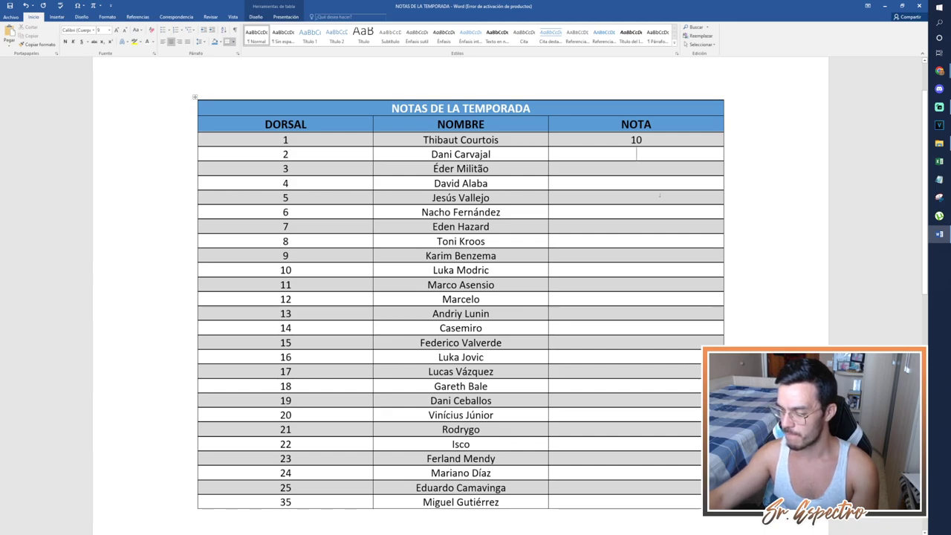
key(Down)
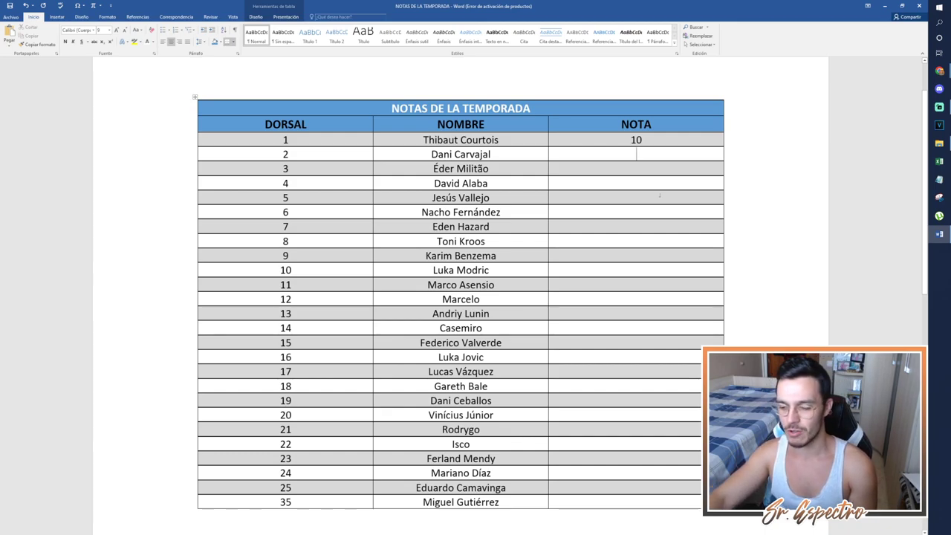
key(Down)
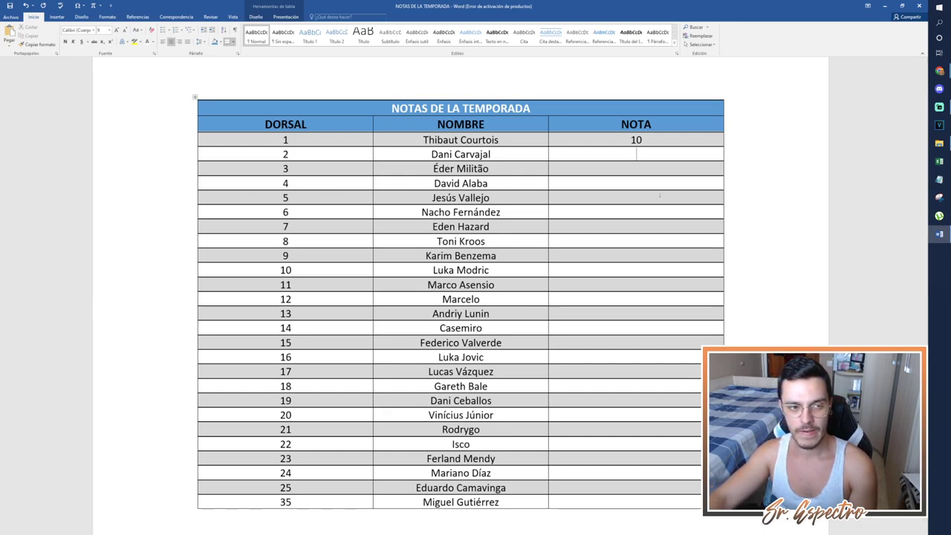
text(8)
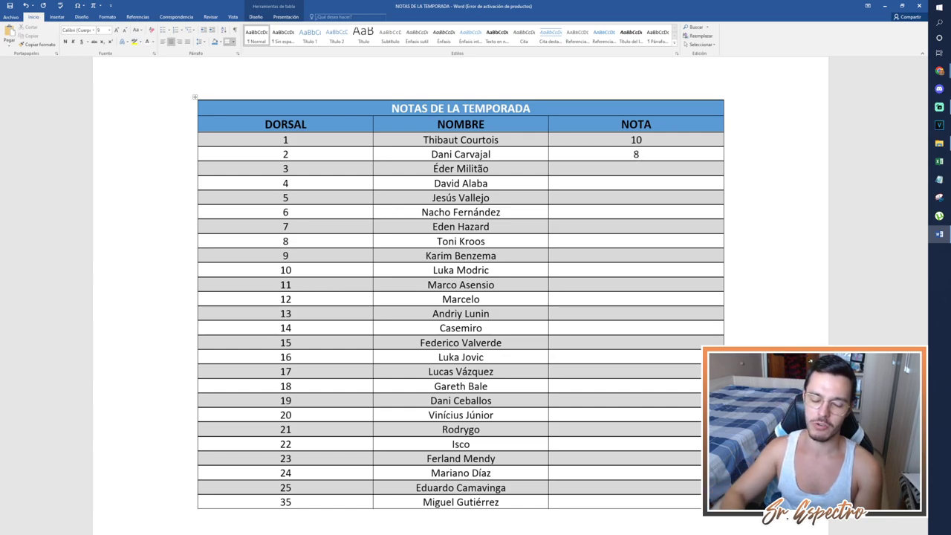
key(Down)
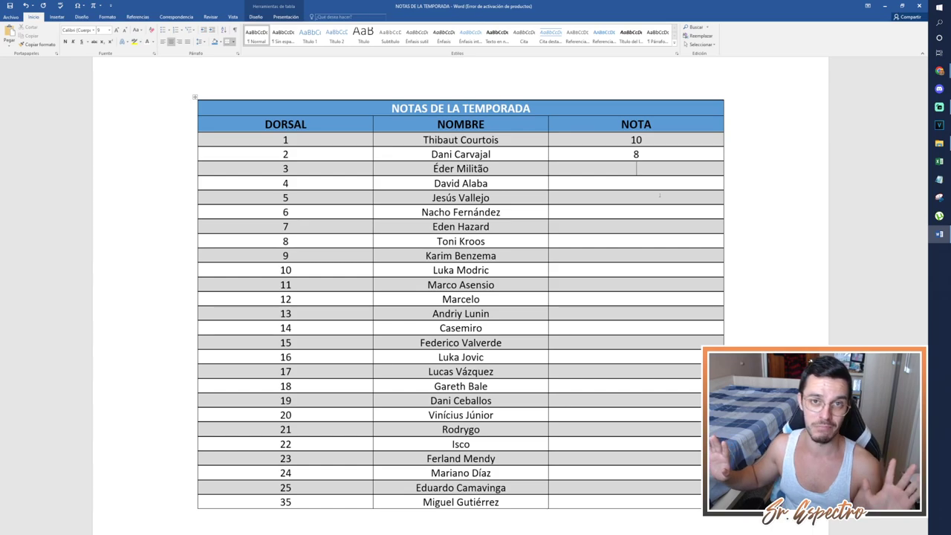
Check Éder Militão's UEFA Champions League 21/22 ratings on SofaScore, return to the Word table and enter 9 as his NOTA, ending in David Alaba's cell
key(alt+Tab)
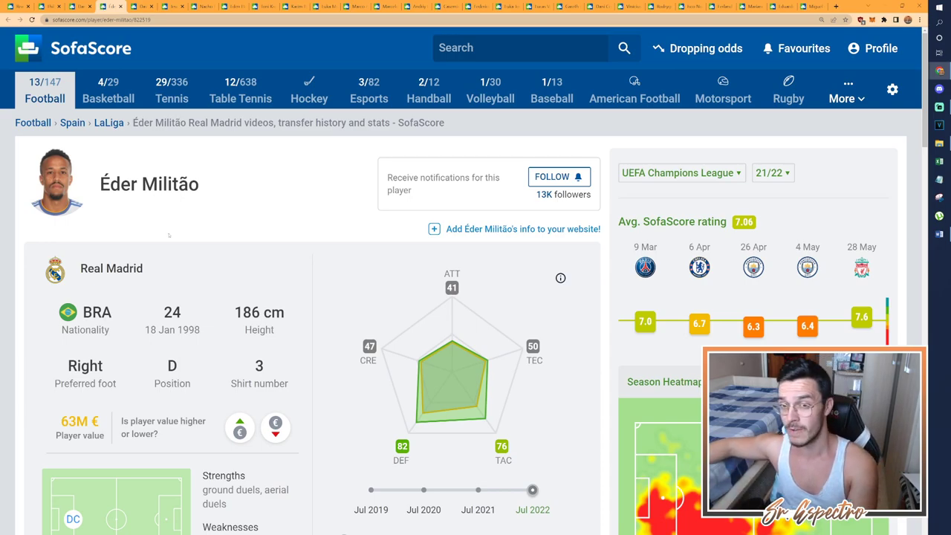
click(940, 235)
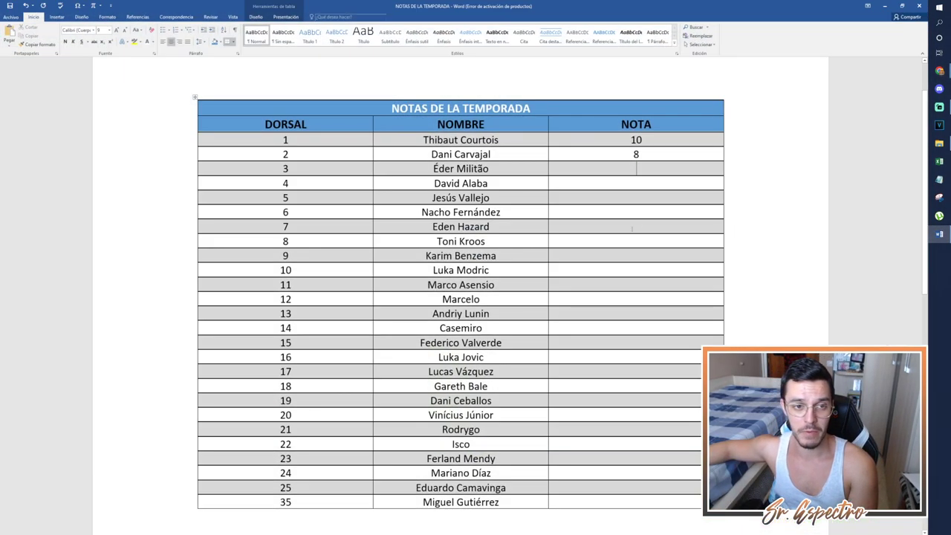
key(Down)
text(9)
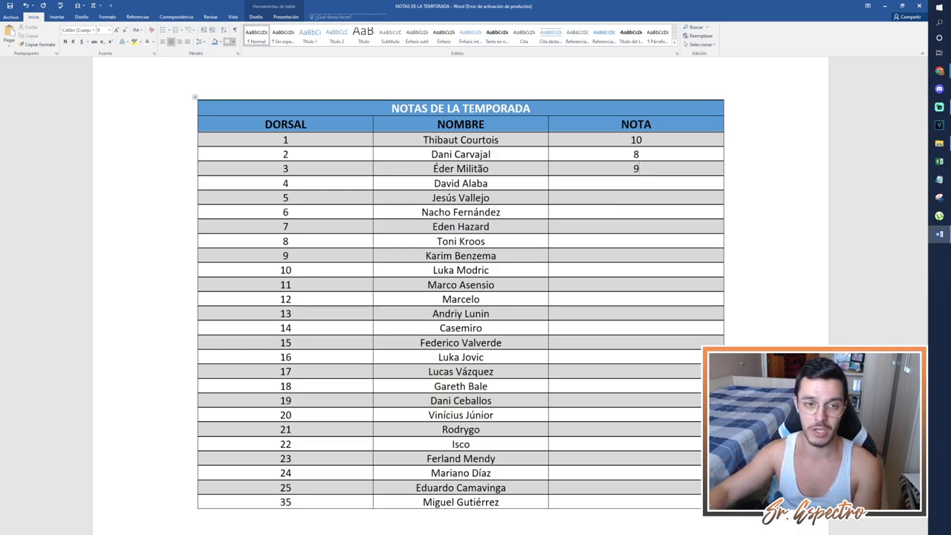
key(Down)
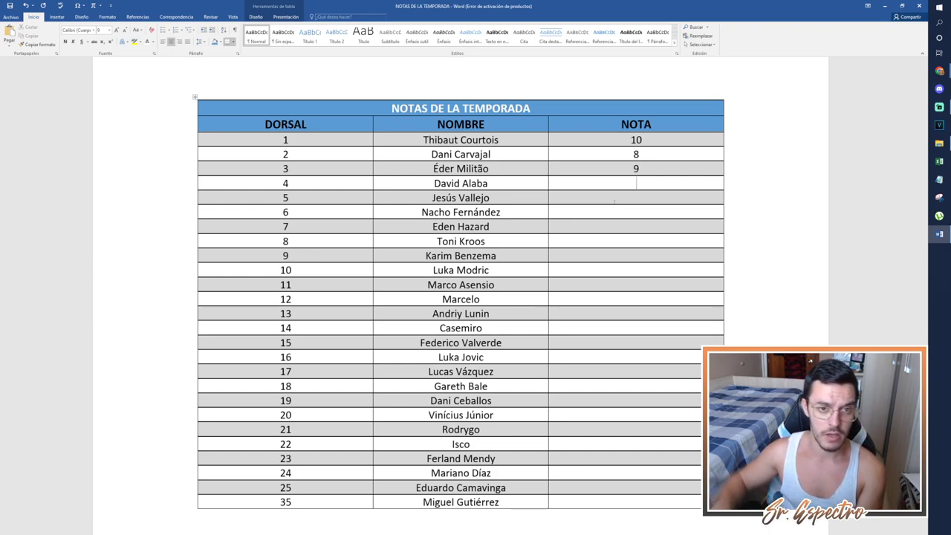
Switch to David Alaba's SofaScore page, set the competition filter to UEFA Champions League and examine his 21/22 ratings and season heatmap
click(932, 232)
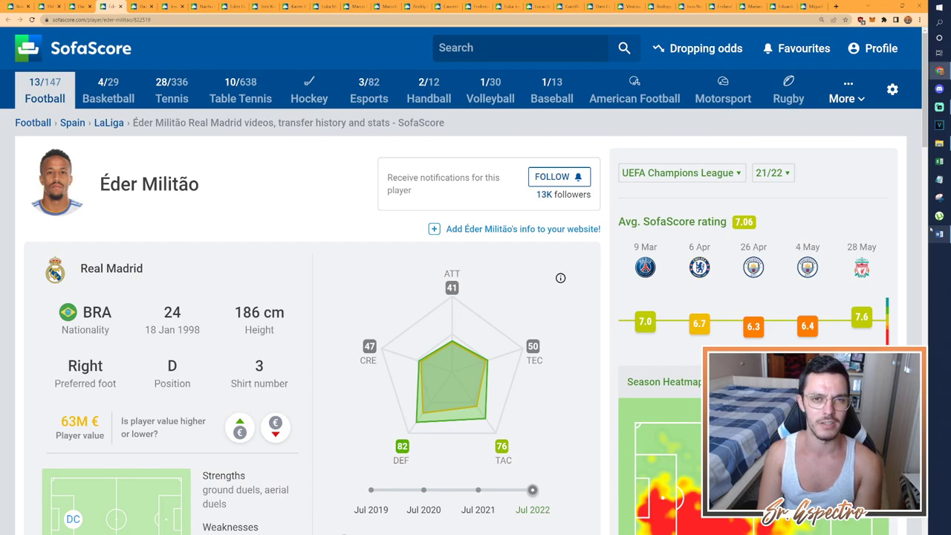
key(ctrl+Tab)
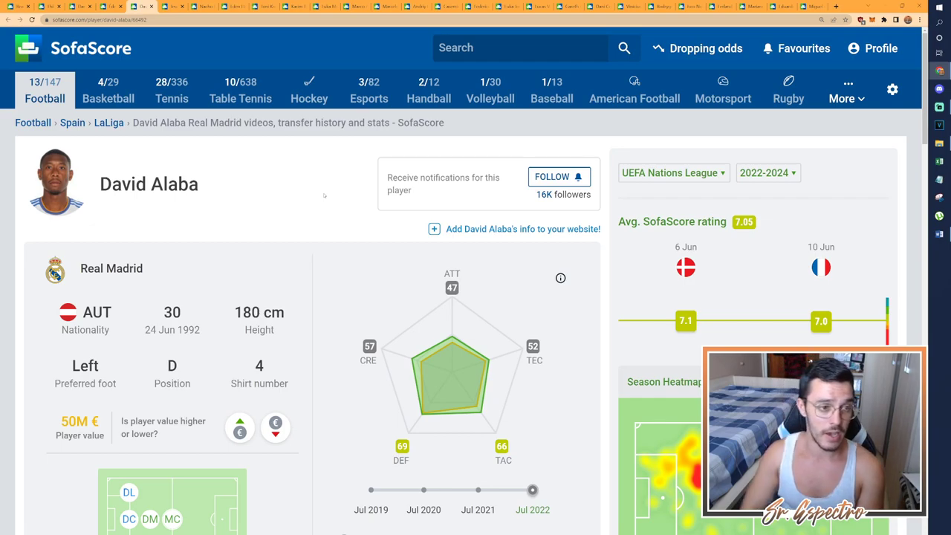
click(708, 171)
click(672, 218)
scroll(673, 217, down, 4)
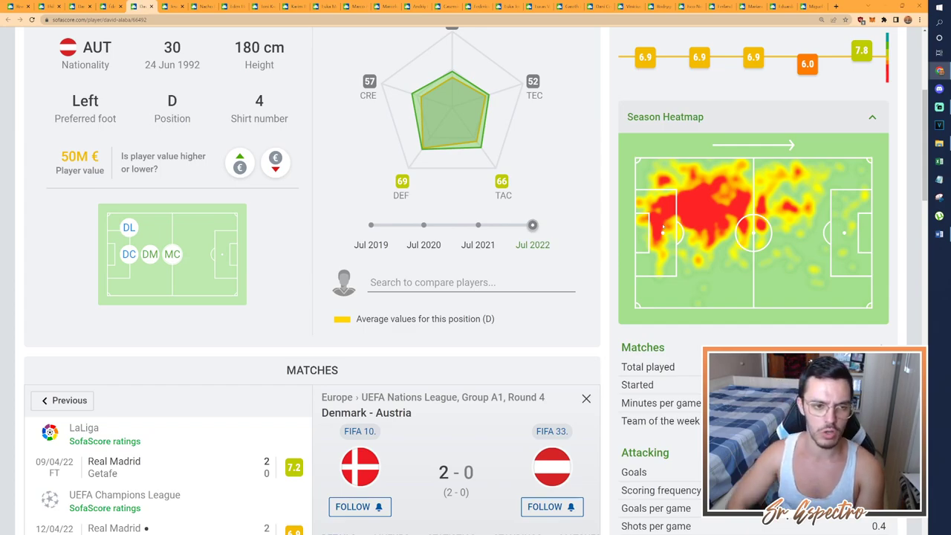
scroll(615, 258, up, 1)
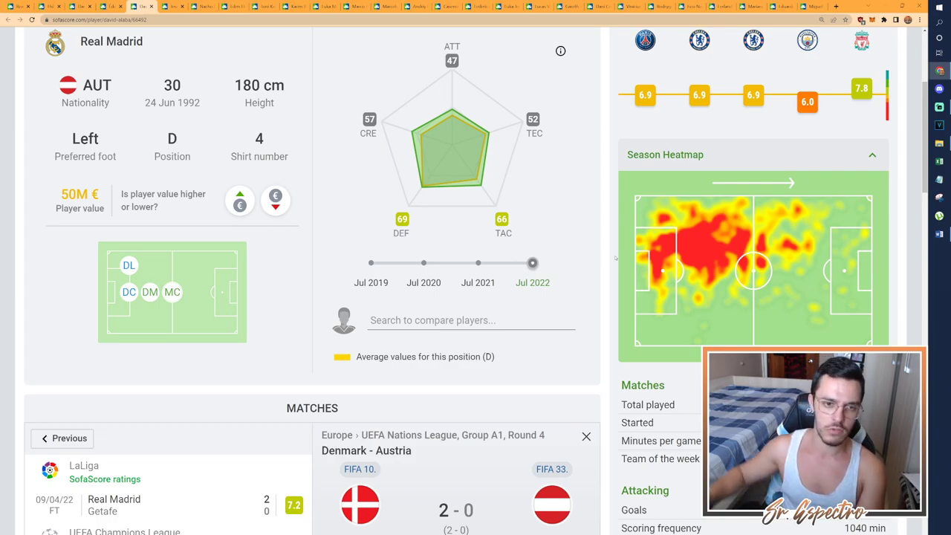
scroll(609, 260, up, 1)
scroll(609, 260, up, 2)
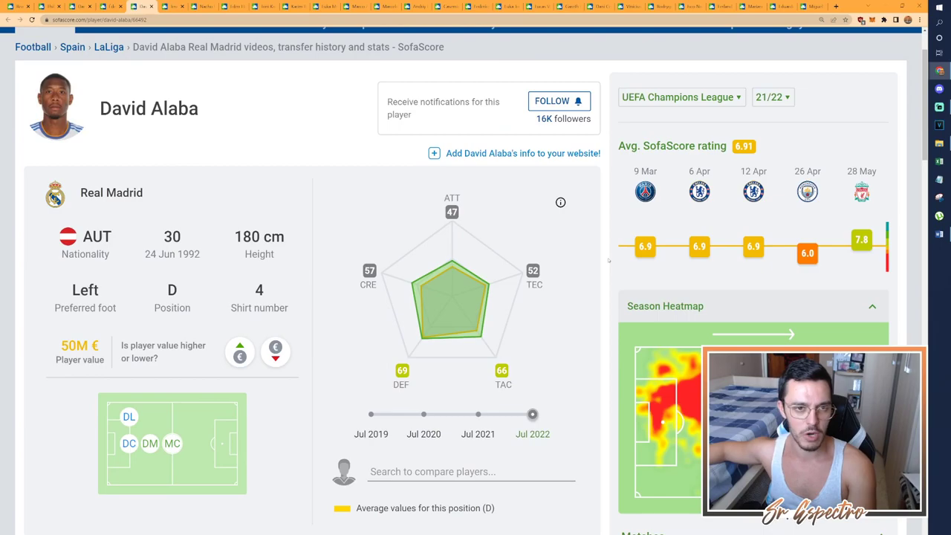
scroll(610, 252, down, 2)
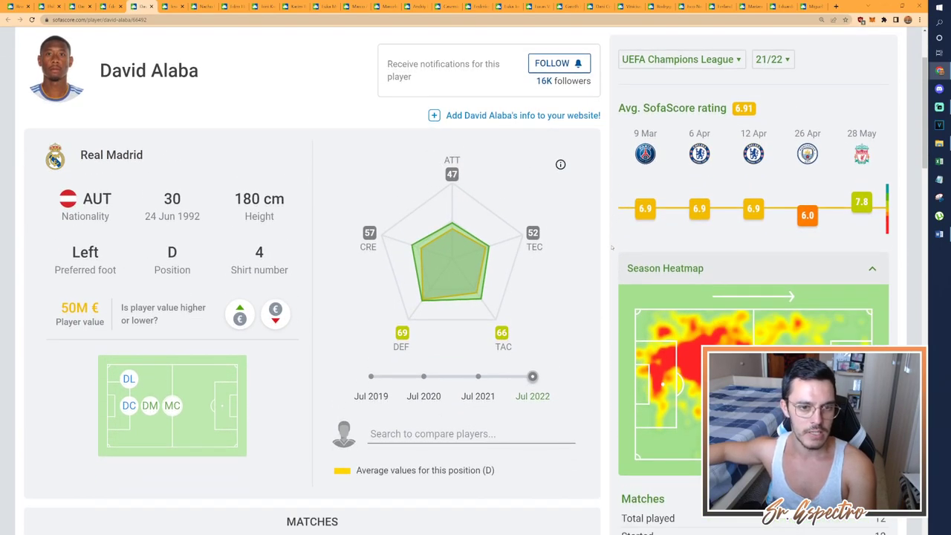
scroll(612, 248, up, 1)
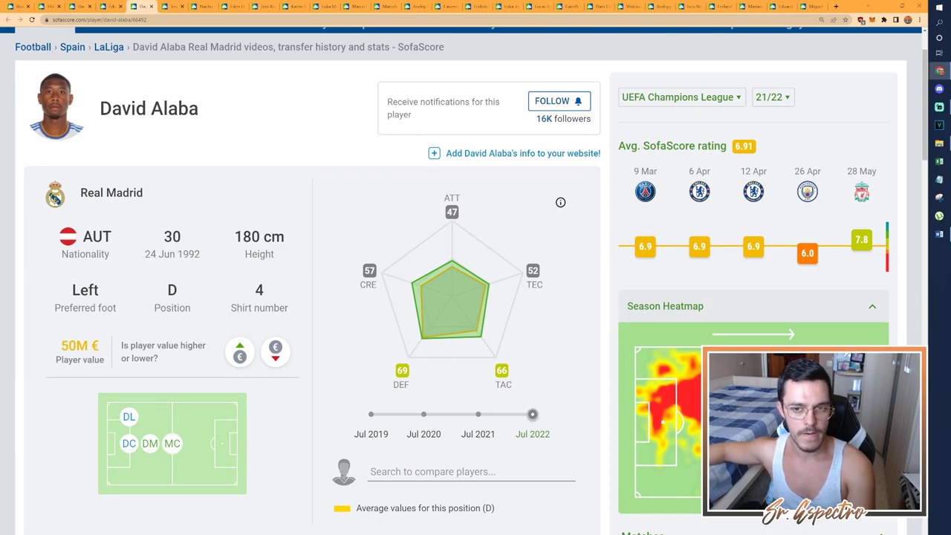
Switch to the Word ratings table and enter 8 as David Alaba's NOTA
click(940, 234)
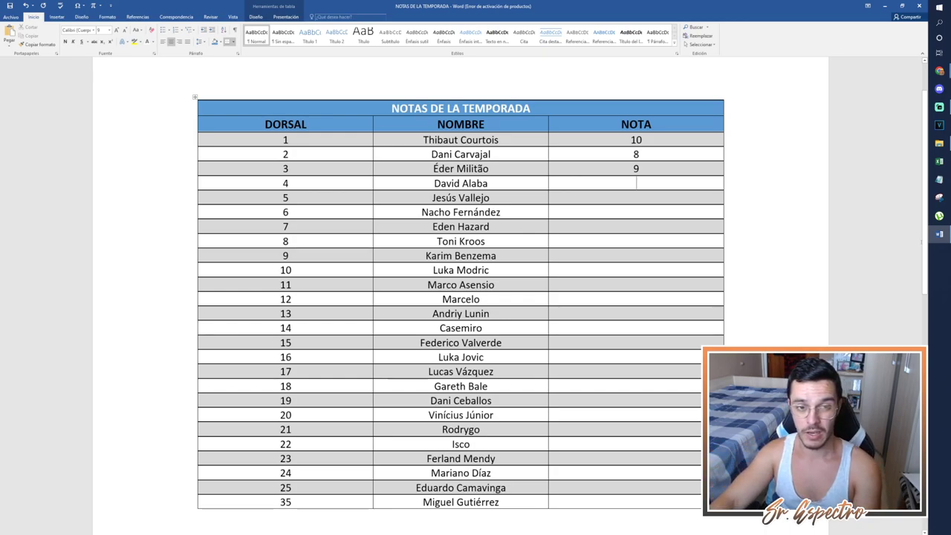
text(8)
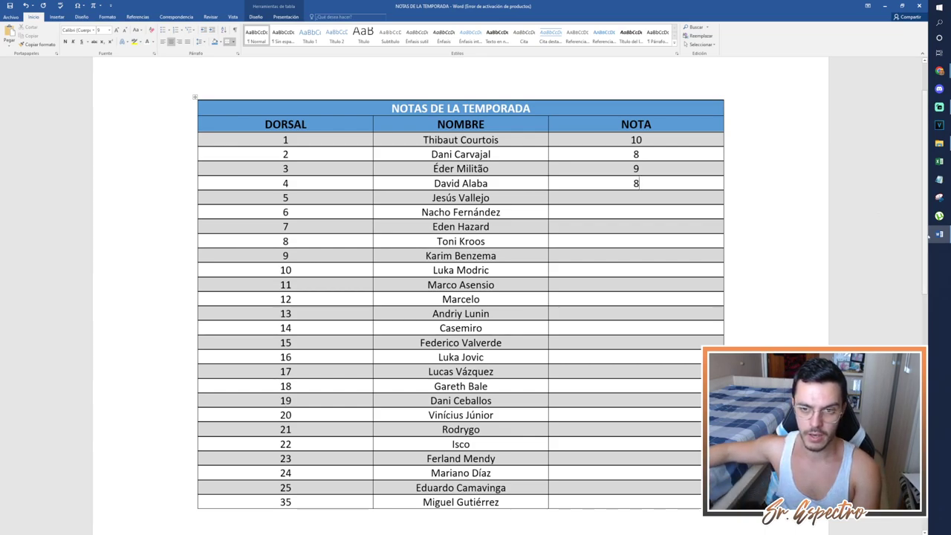
mouse_move(935, 235)
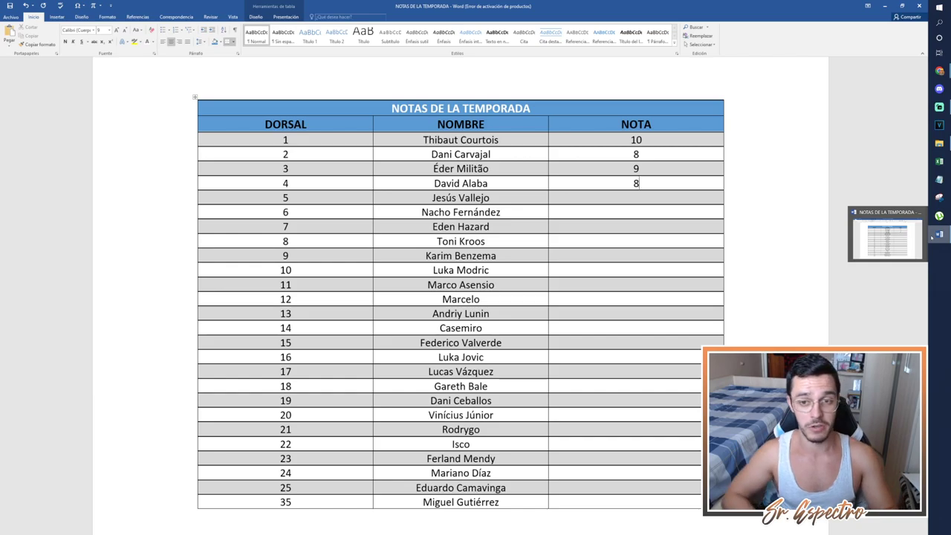
Switch to Jesús Vallejo's SofaScore page in the browser and examine his UEFA Champions League 21/22 ratings and season heatmap
key(alt+Tab)
scroll(706, 238, down, 4)
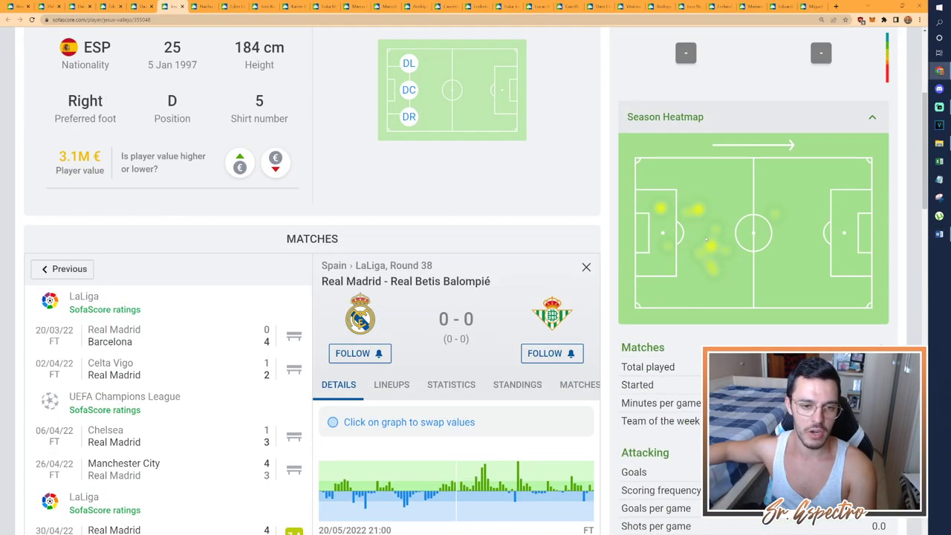
scroll(706, 238, up, 2)
scroll(706, 239, down, 1)
scroll(706, 239, up, 2)
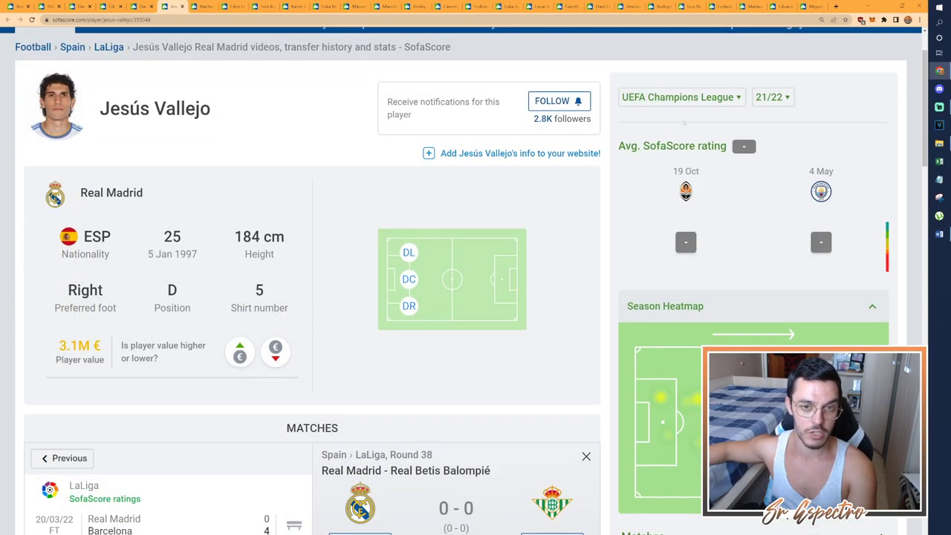
Set Vallejo's competition filter to LaLiga and examine his 21/22 ratings, heatmap and match statistics
click(711, 100)
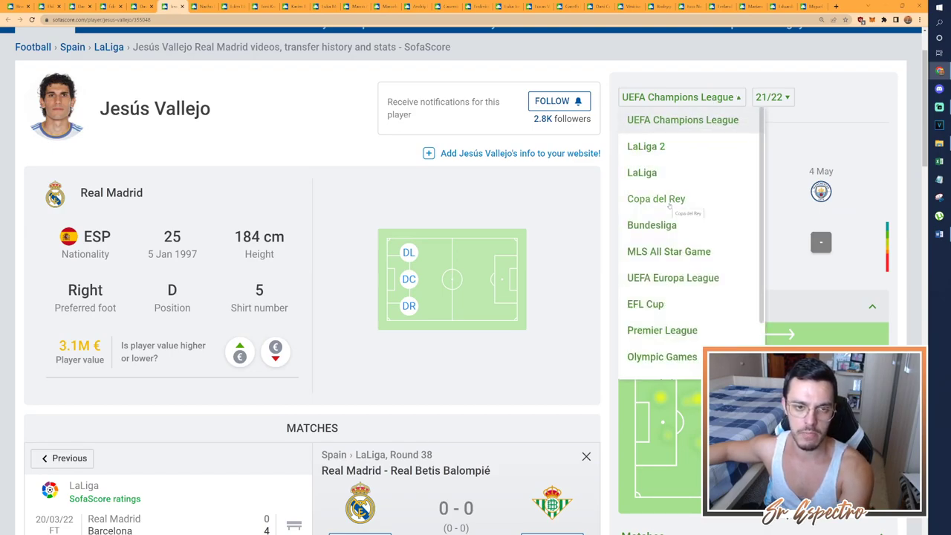
click(676, 177)
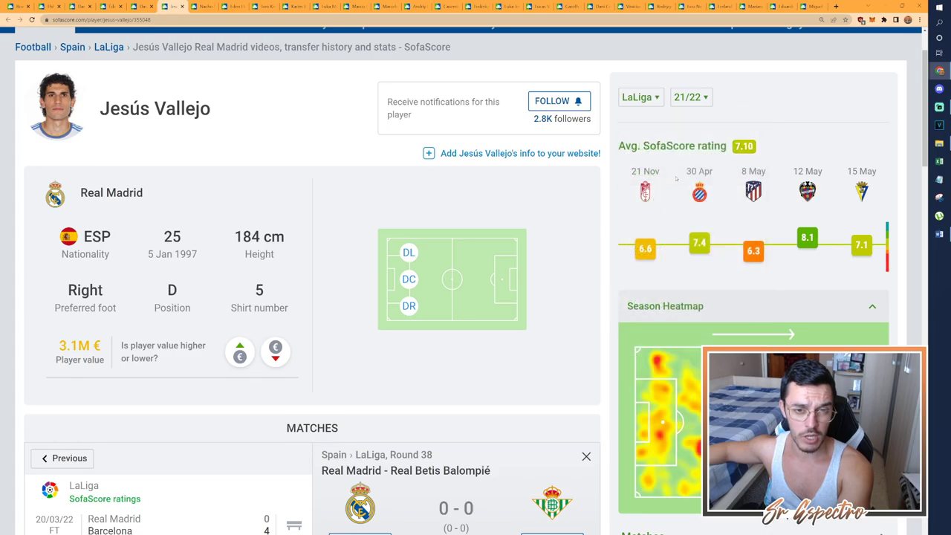
scroll(675, 179, down, 5)
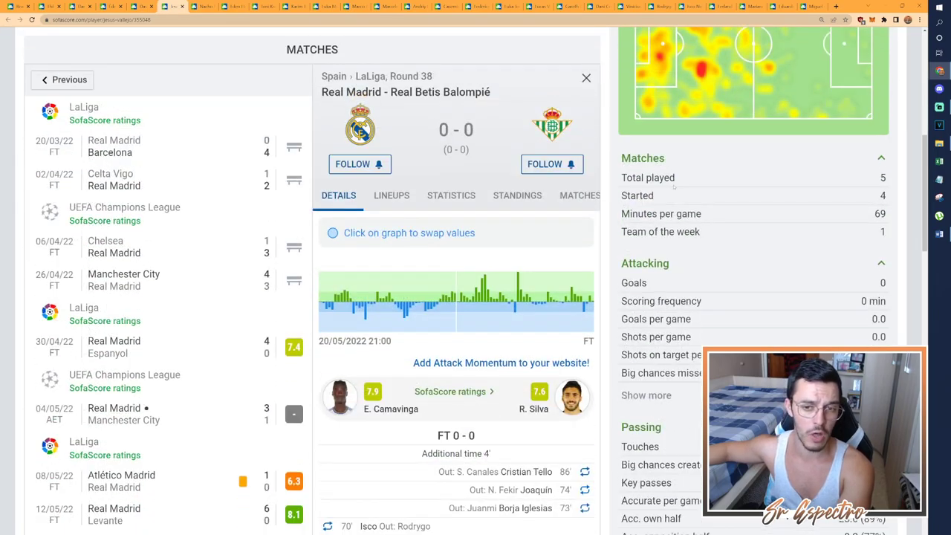
scroll(674, 188, up, 5)
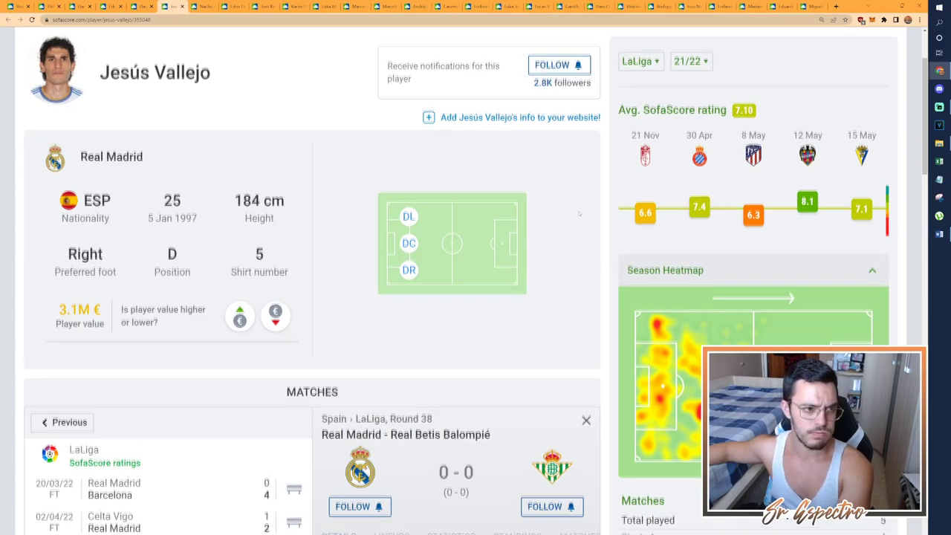
scroll(579, 213, up, 2)
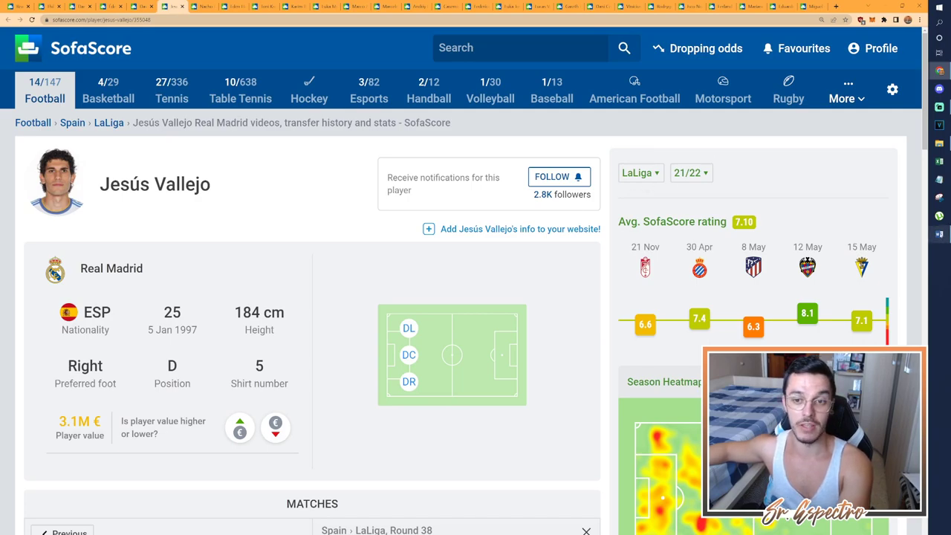
Switch to the Word ratings table and enter S/C as Jesús Vallejo's NOTA
click(939, 233)
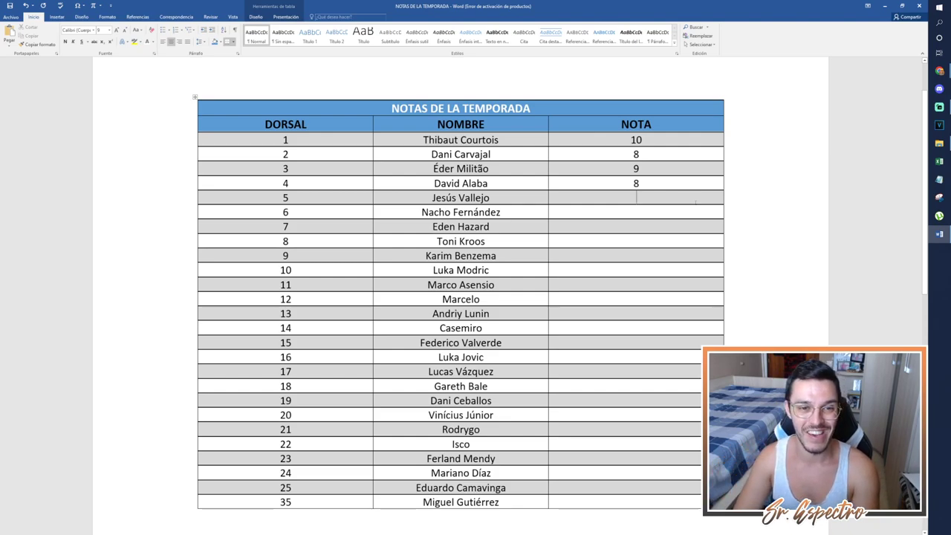
click(696, 202)
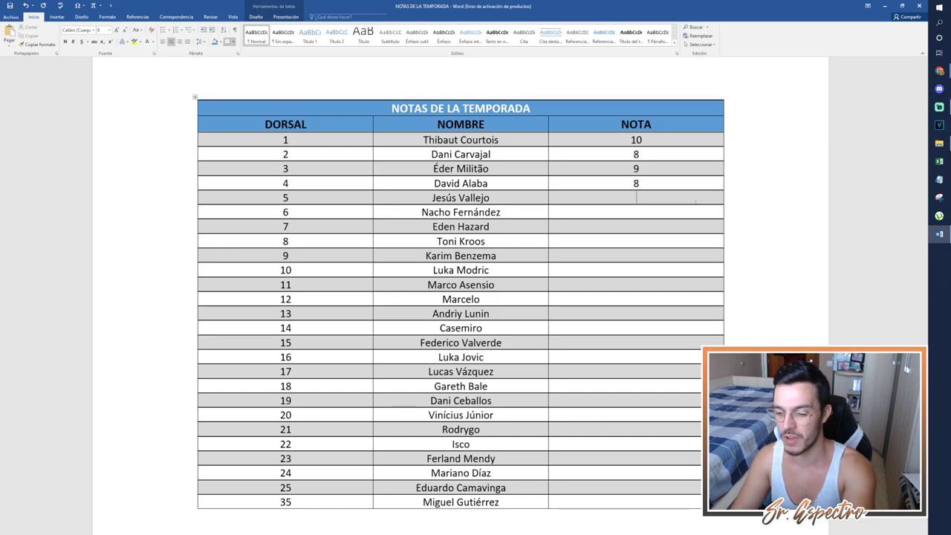
text(S/C)
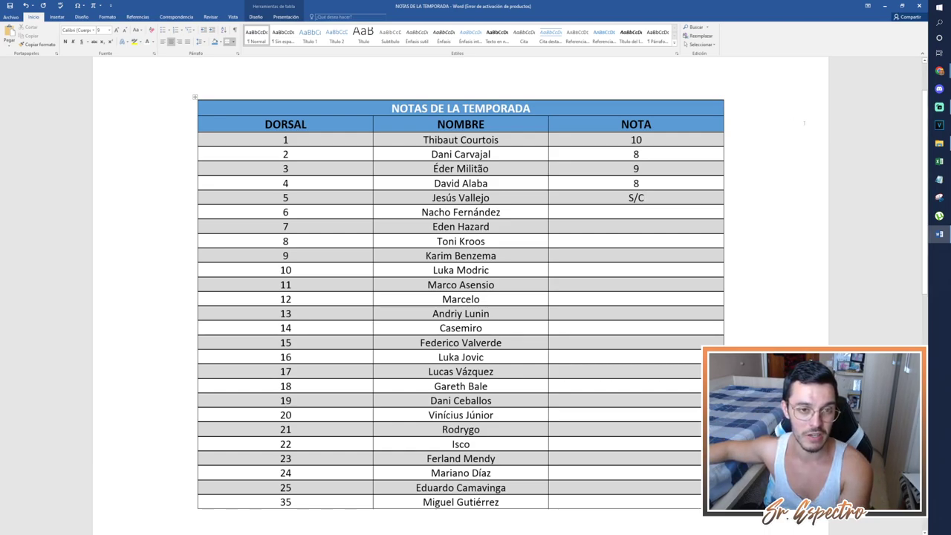
Return to Vallejo's SofaScore page in the browser and review his LaLiga 21/22 match ratings and season heatmap again
click(891, 6)
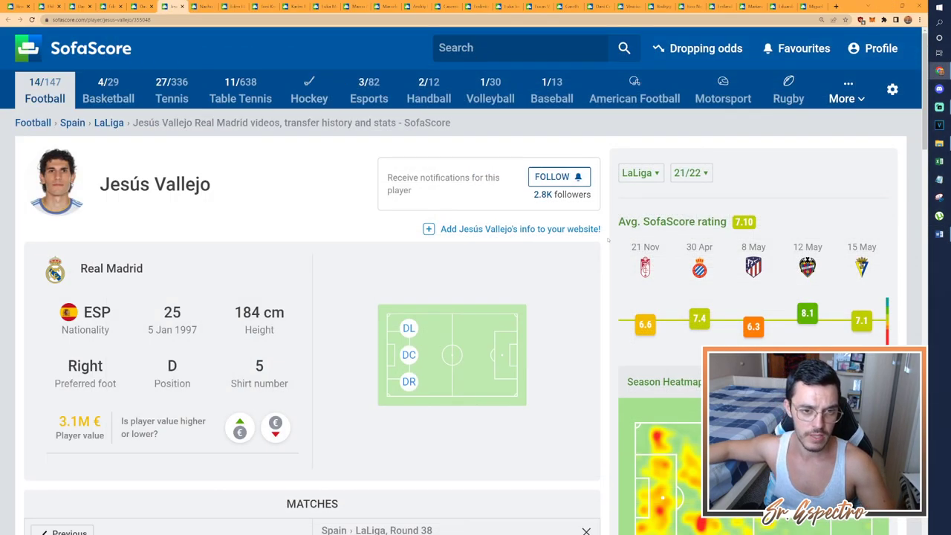
scroll(604, 239, down, 1)
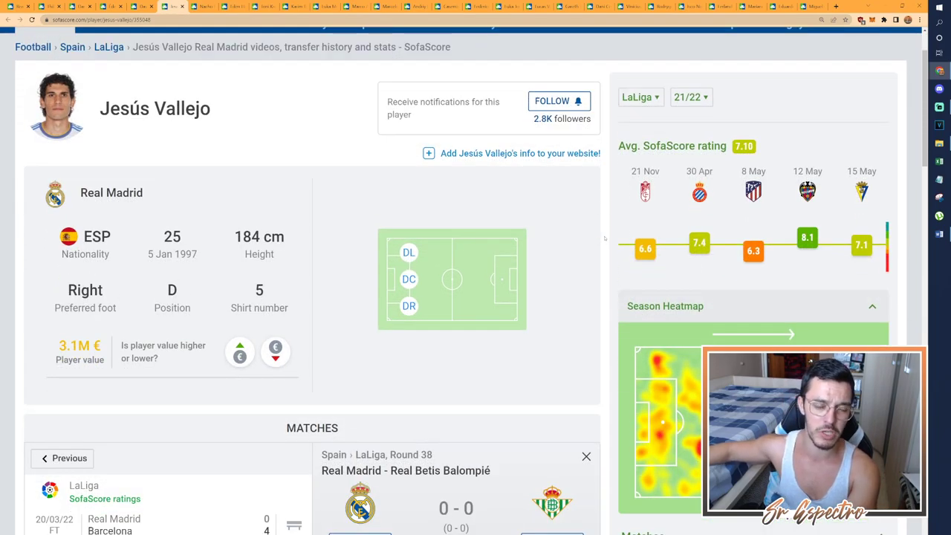
scroll(603, 240, down, 2)
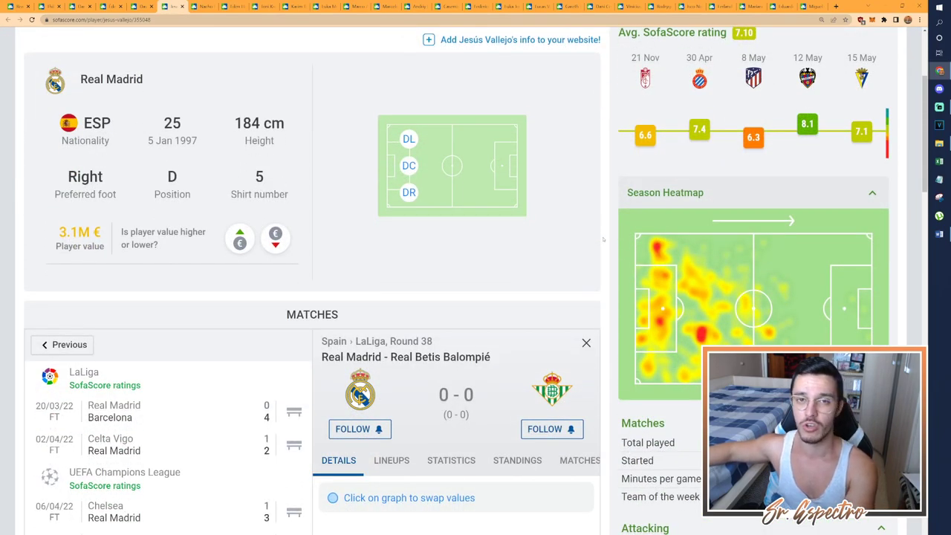
scroll(604, 239, up, 2)
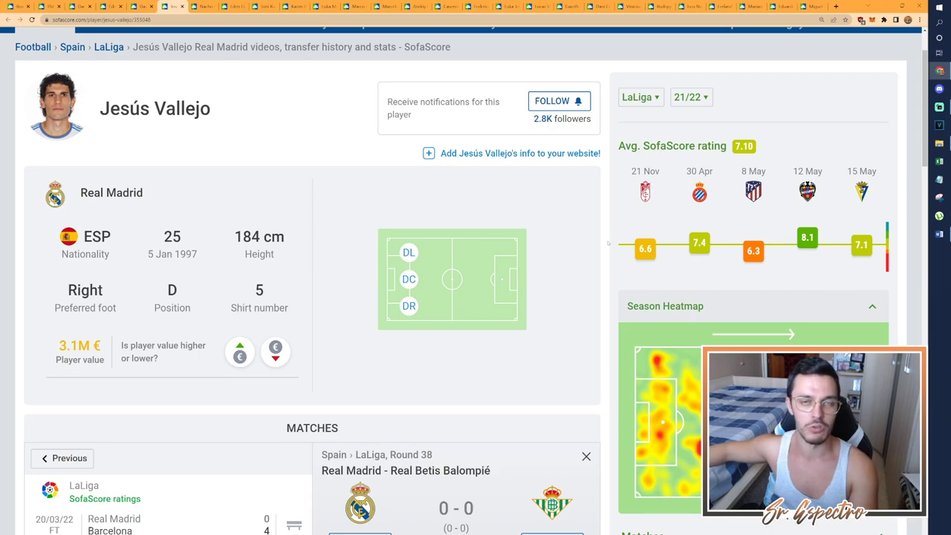
Open Nacho Fernández's SofaScore page and examine his UEFA Champions League 21/22 ratings, season heatmap and match statistics
key(ctrl+Tab)
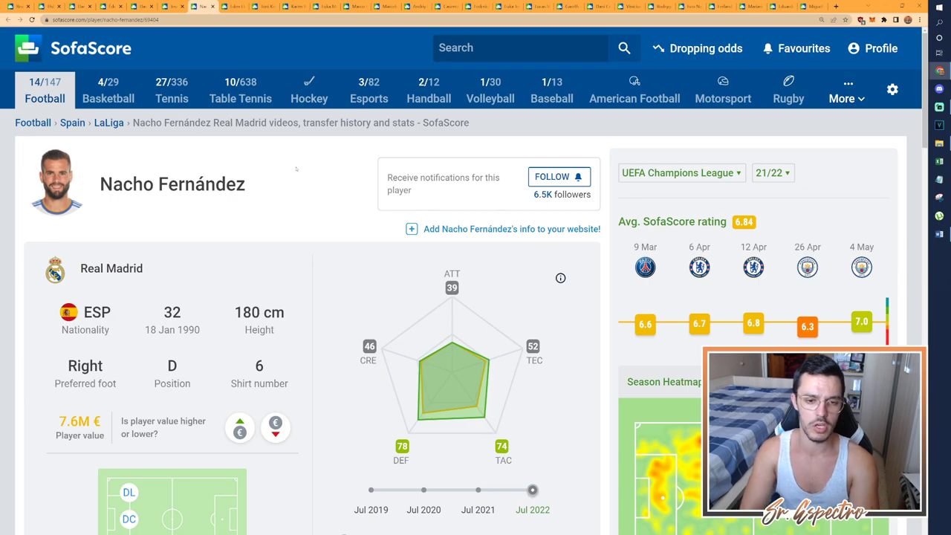
scroll(375, 237, down, 1)
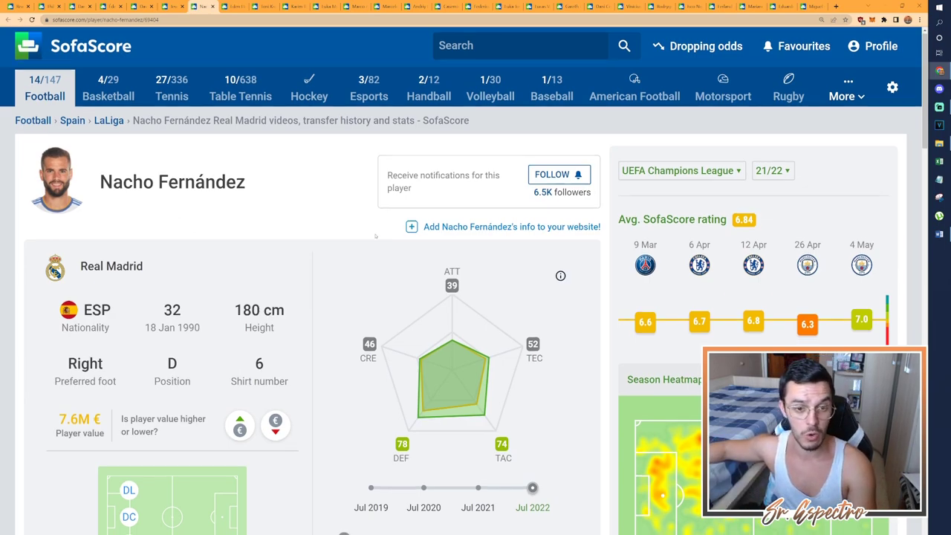
scroll(376, 237, down, 3)
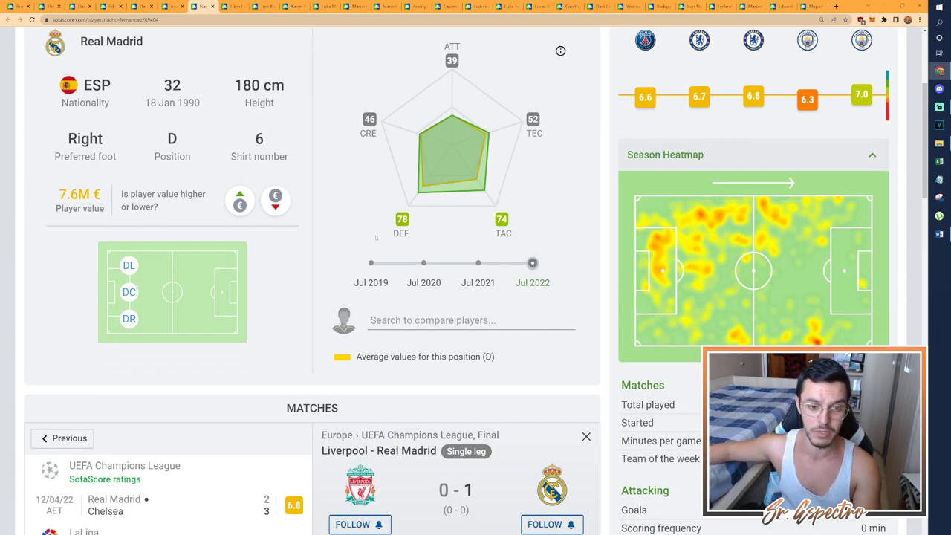
scroll(375, 236, down, 2)
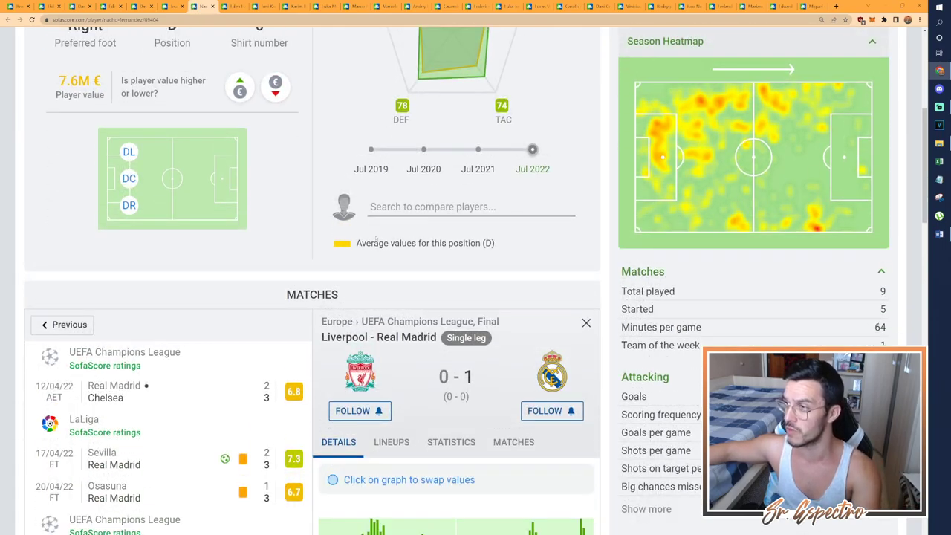
scroll(376, 237, up, 3)
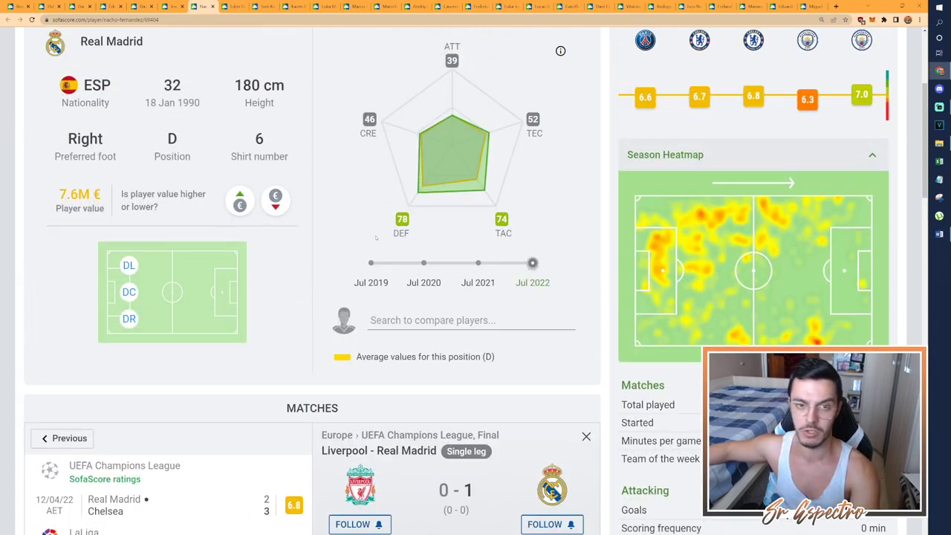
scroll(528, 103, down, 2)
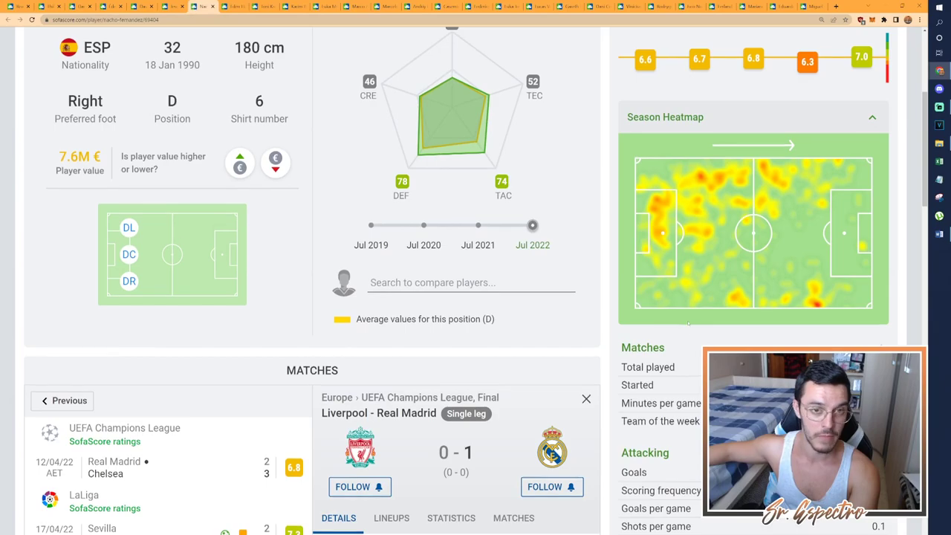
scroll(754, 180, up, 2)
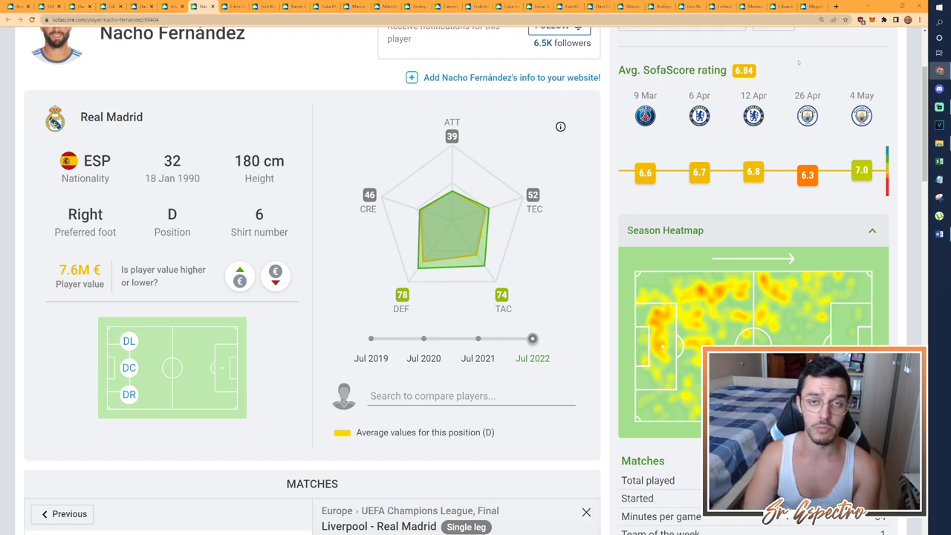
Set Nacho Fernández's competition filter to LaLiga and review his 21/22 match ratings and season heatmap
scroll(799, 62, up, 1)
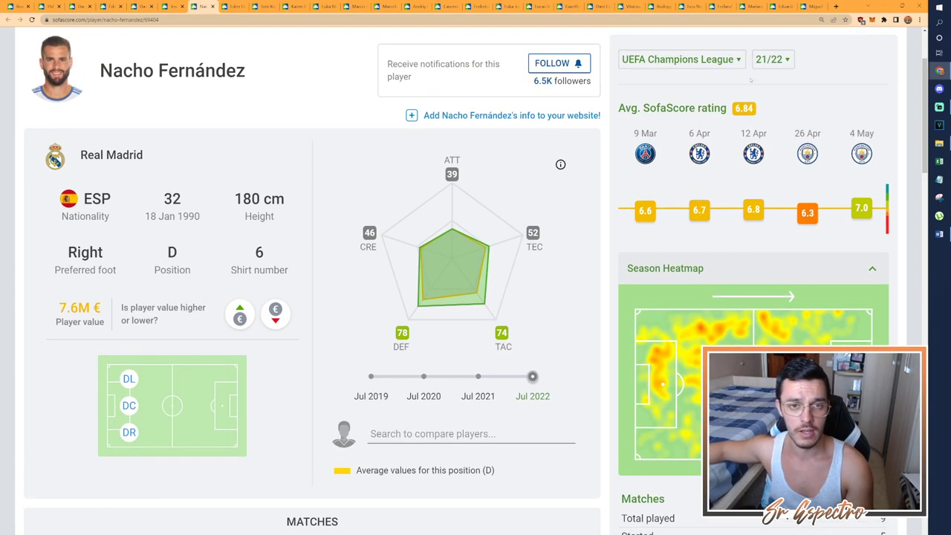
click(713, 60)
click(646, 106)
scroll(744, 141, down, 3)
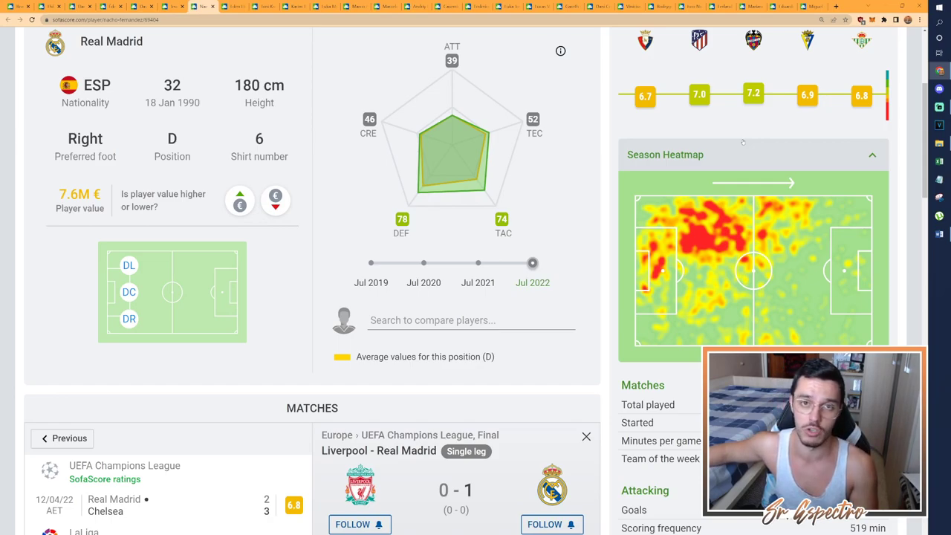
scroll(743, 141, up, 1)
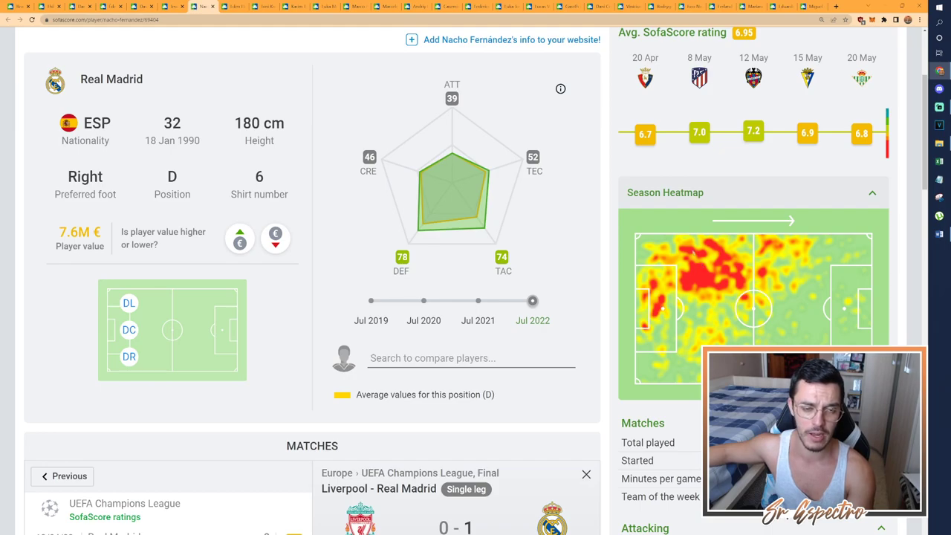
scroll(683, 236, up, 4)
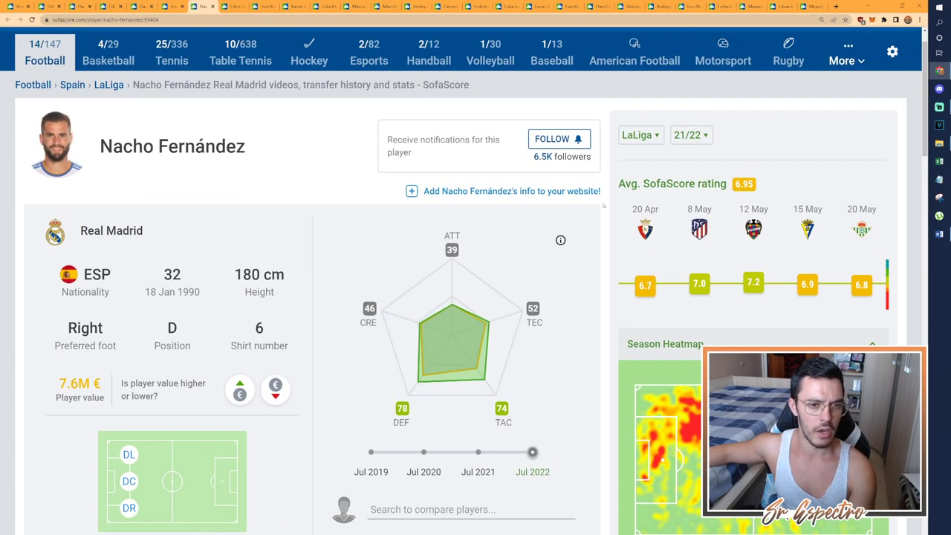
scroll(604, 206, up, 1)
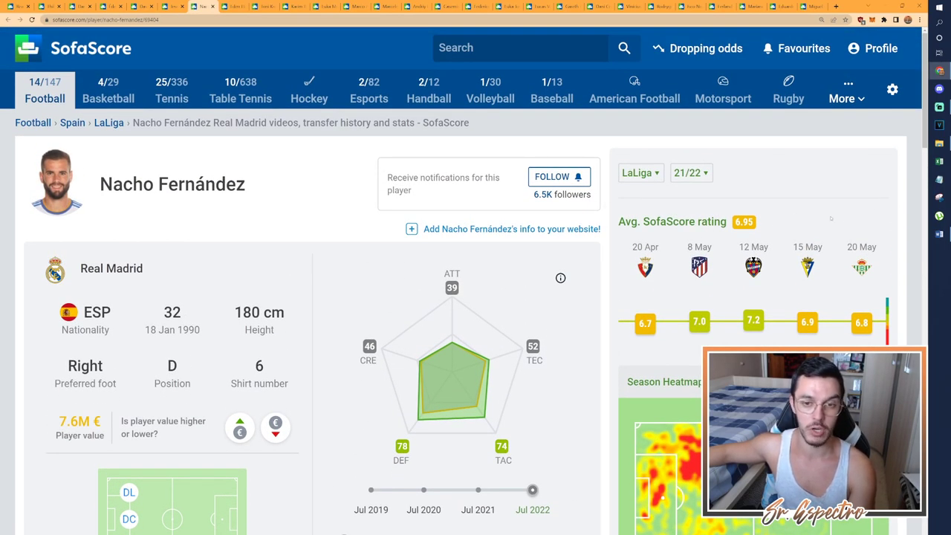
Switch to the Word ratings table and enter 8 as Nacho Fernández's NOTA
mouse_move(939, 234)
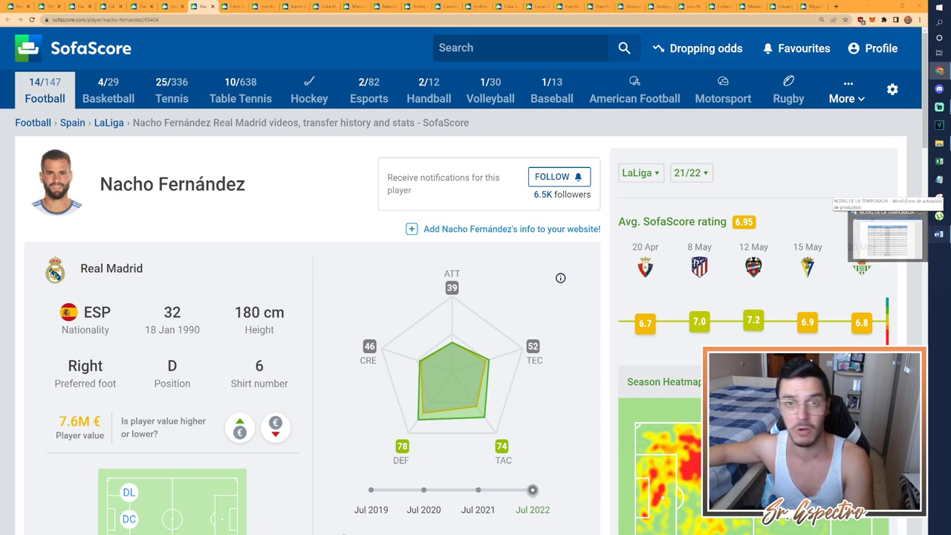
click(888, 238)
click(698, 213)
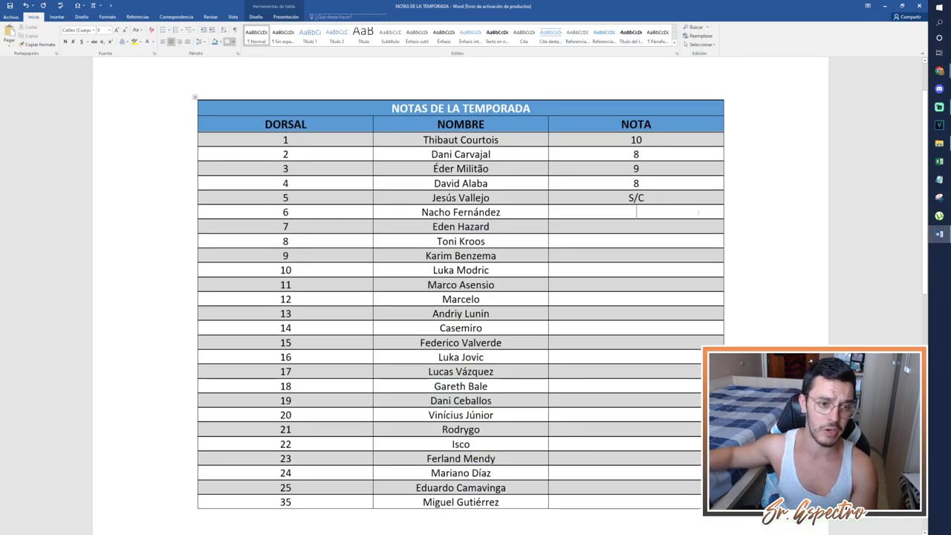
text(8)
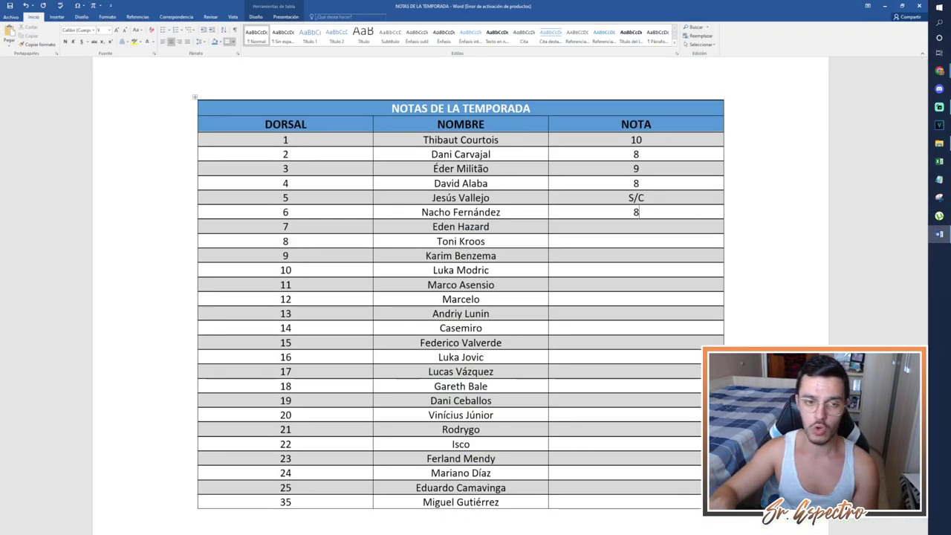
key(Down)
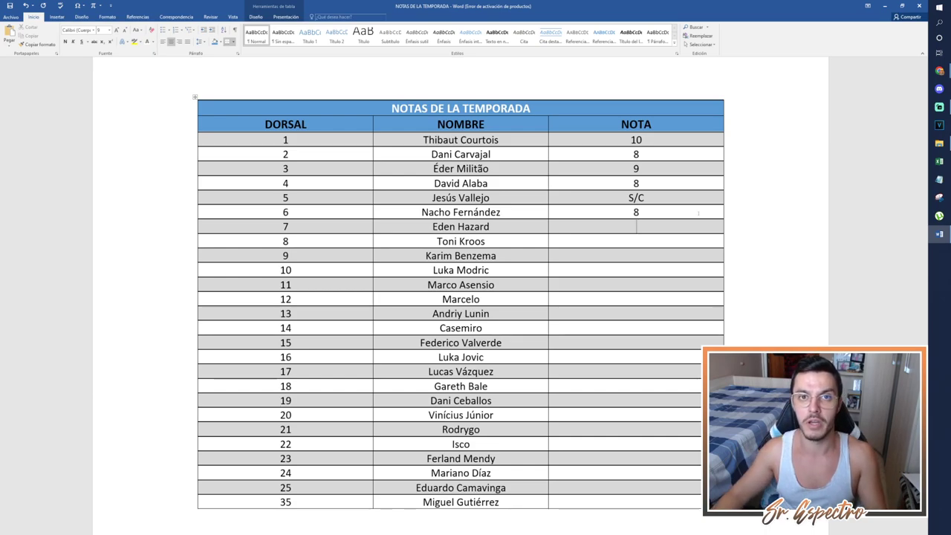
Switch to Eden Hazard's SofaScore page in the browser and examine his UEFA Champions League 21/22 ratings and season heatmap
key(alt+Tab)
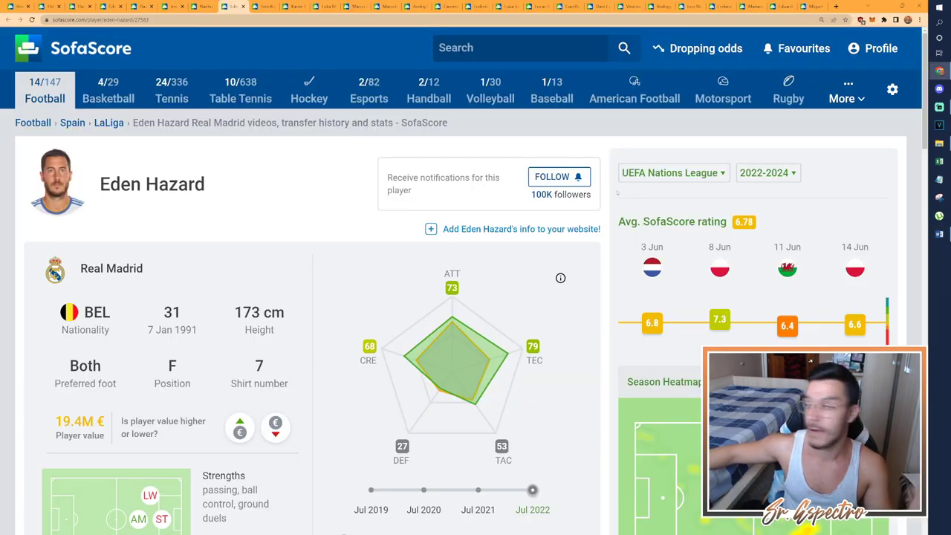
click(640, 172)
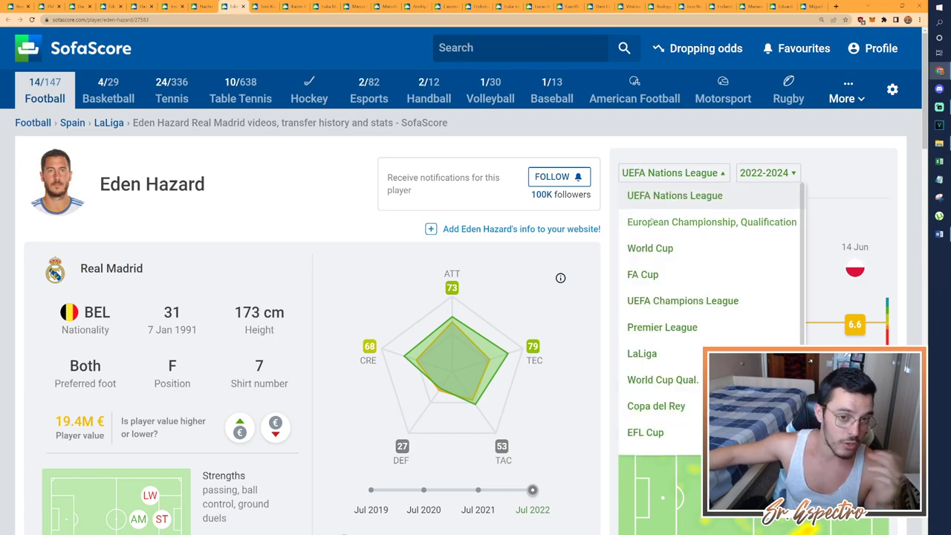
click(650, 299)
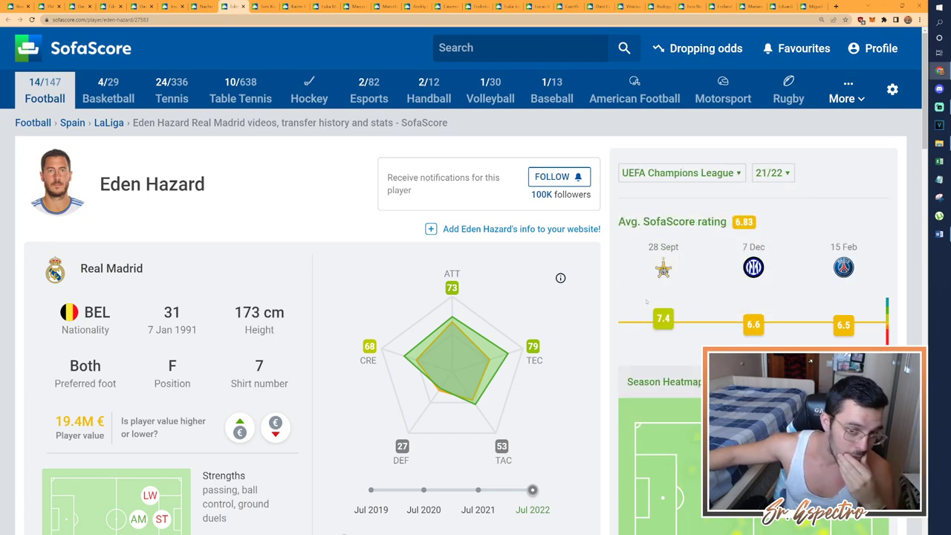
scroll(648, 301, down, 3)
scroll(647, 303, down, 1)
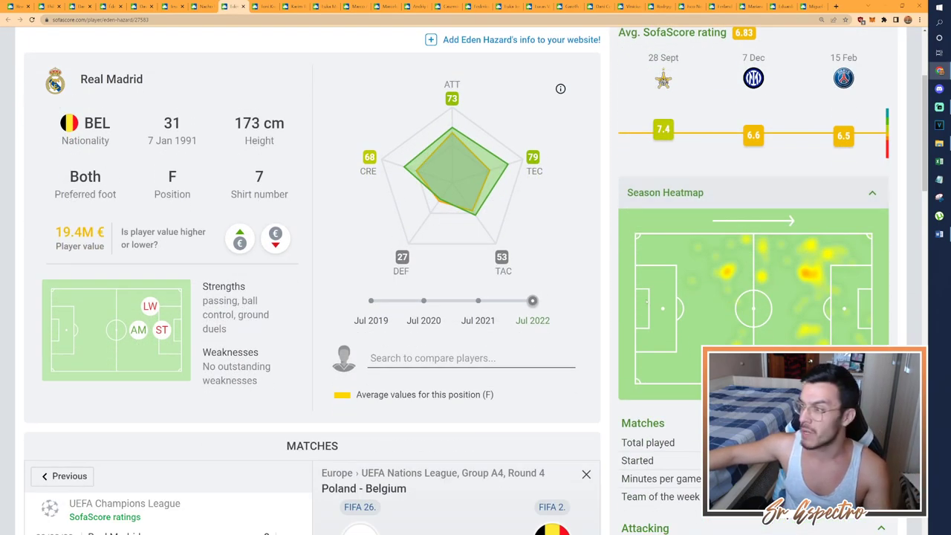
scroll(647, 301, down, 1)
scroll(647, 301, up, 2)
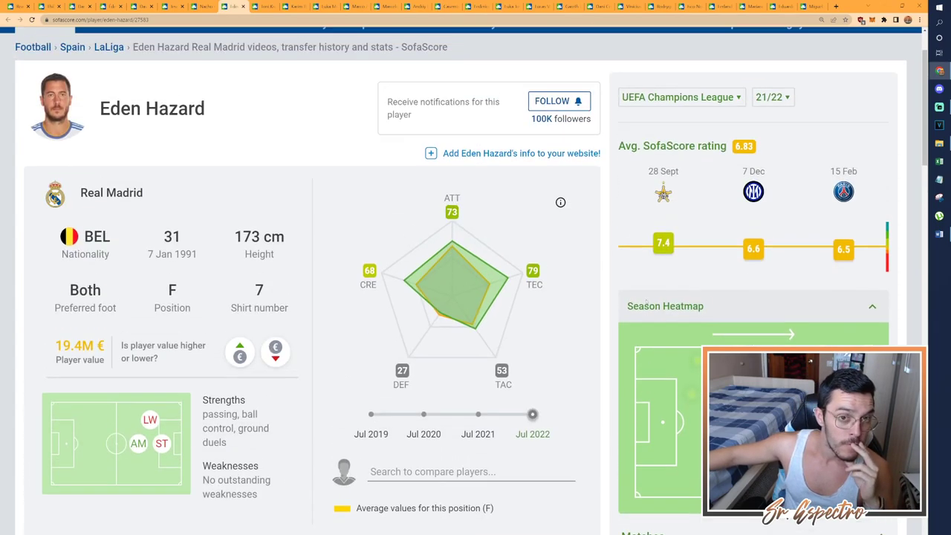
scroll(685, 275, down, 2)
scroll(684, 275, up, 3)
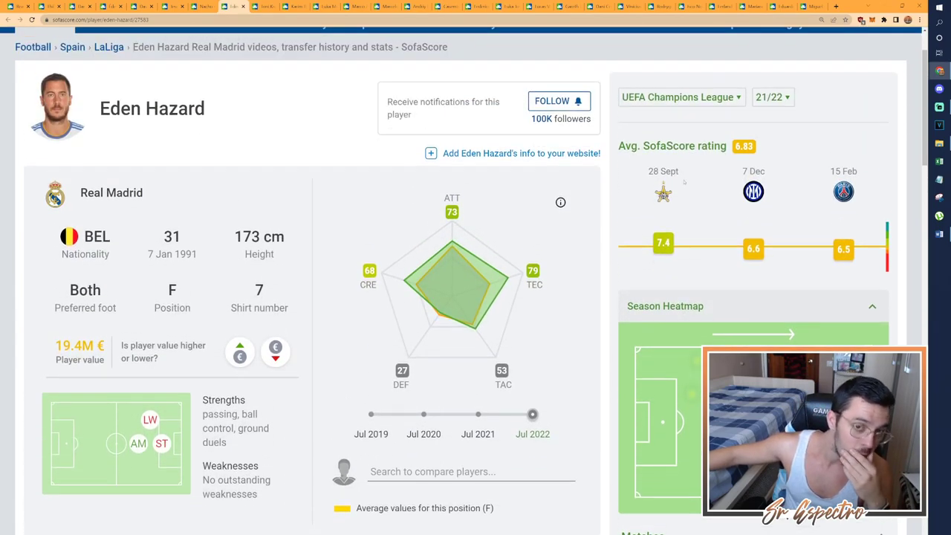
Set Hazard's competition filter to LaLiga and examine his 21/22 heatmap and his match, attacking and passing statistics
click(703, 98)
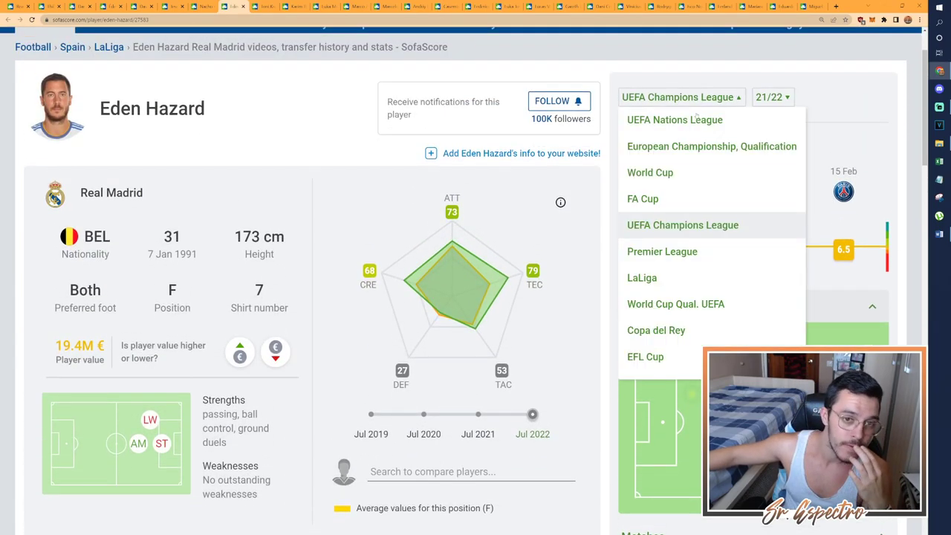
click(646, 277)
scroll(652, 277, down, 2)
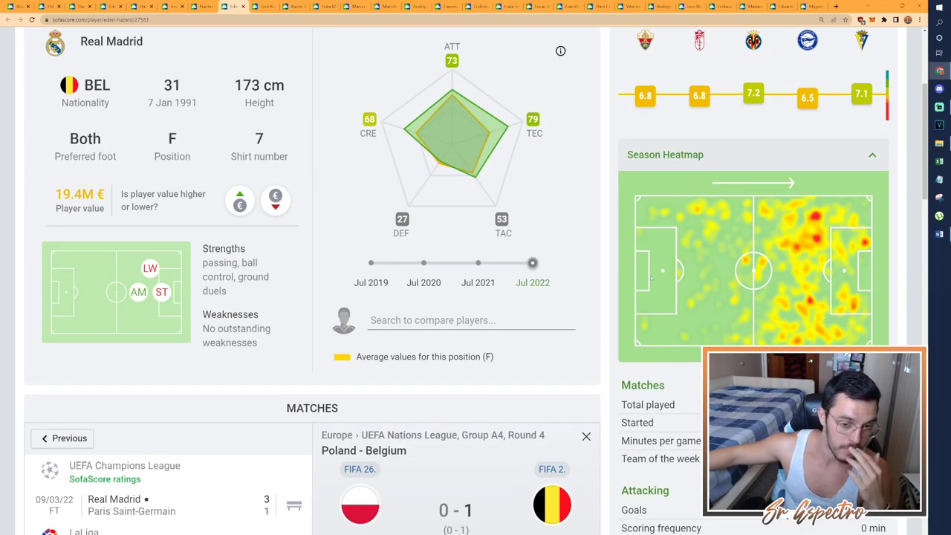
scroll(651, 278, down, 3)
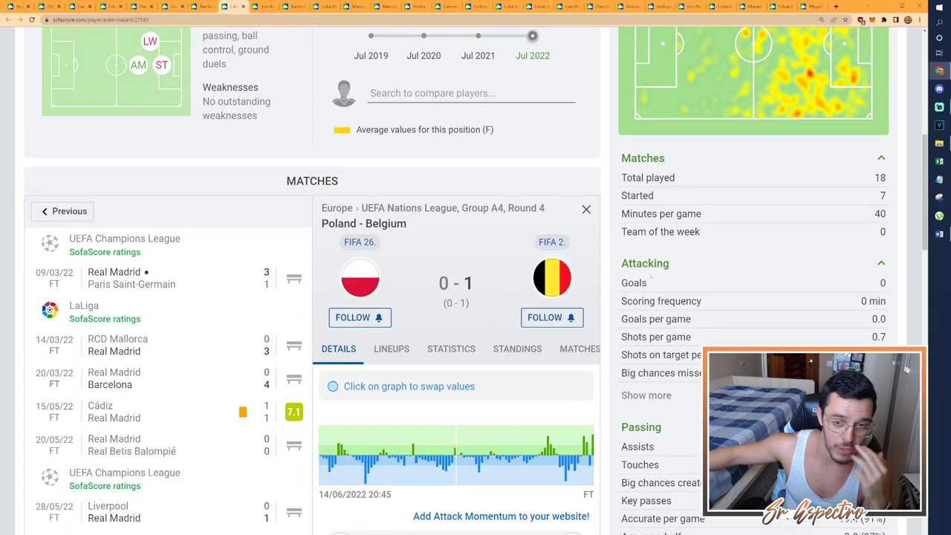
scroll(651, 280, down, 1)
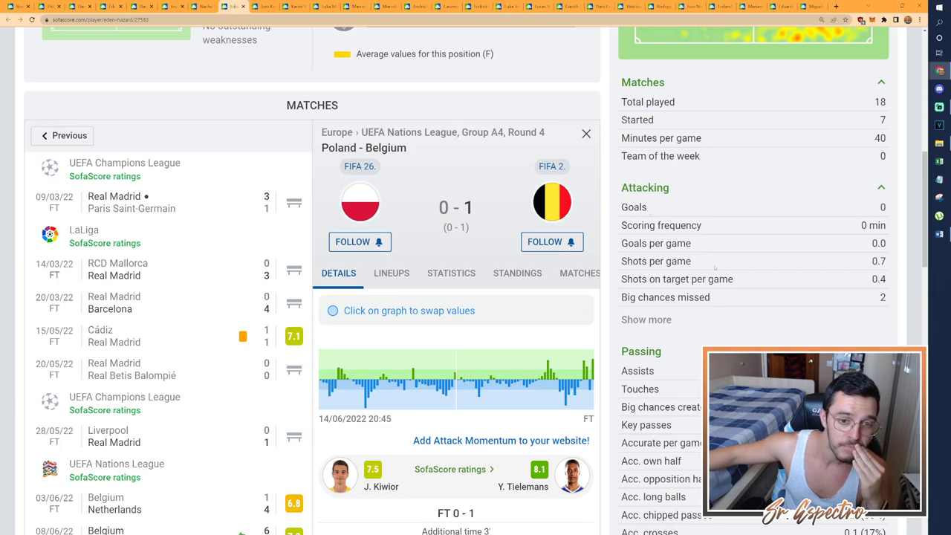
scroll(715, 268, down, 1)
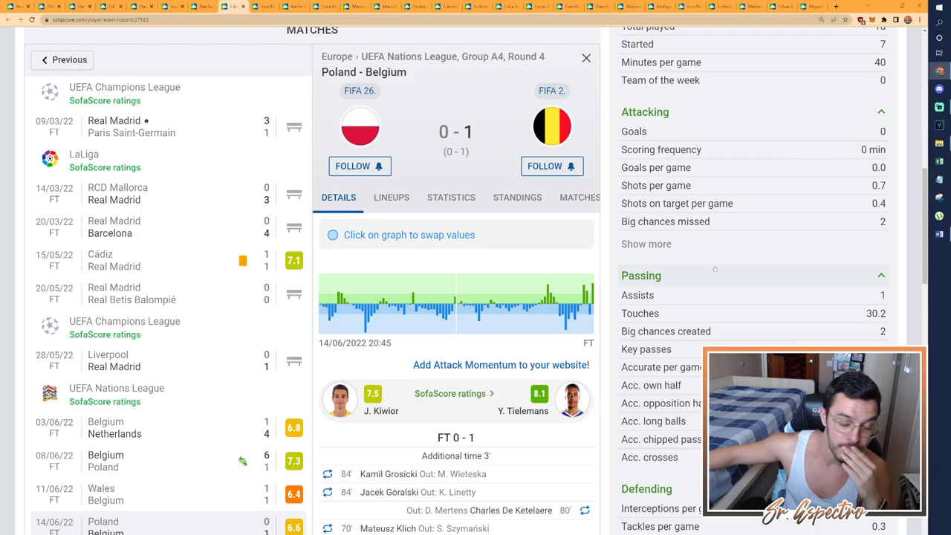
scroll(715, 268, up, 10)
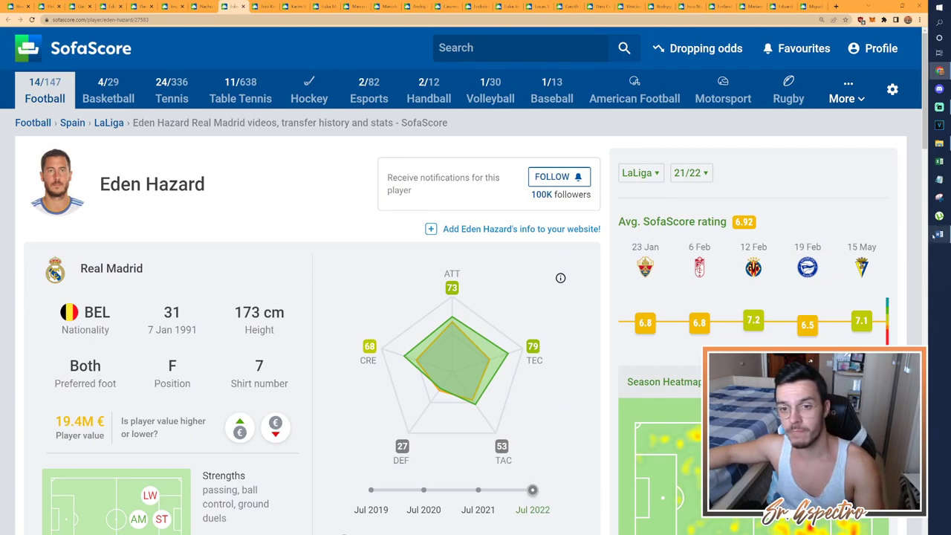
Switch to the Word ratings table and enter 1 as Eden Hazard's NOTA
click(939, 234)
text(1)
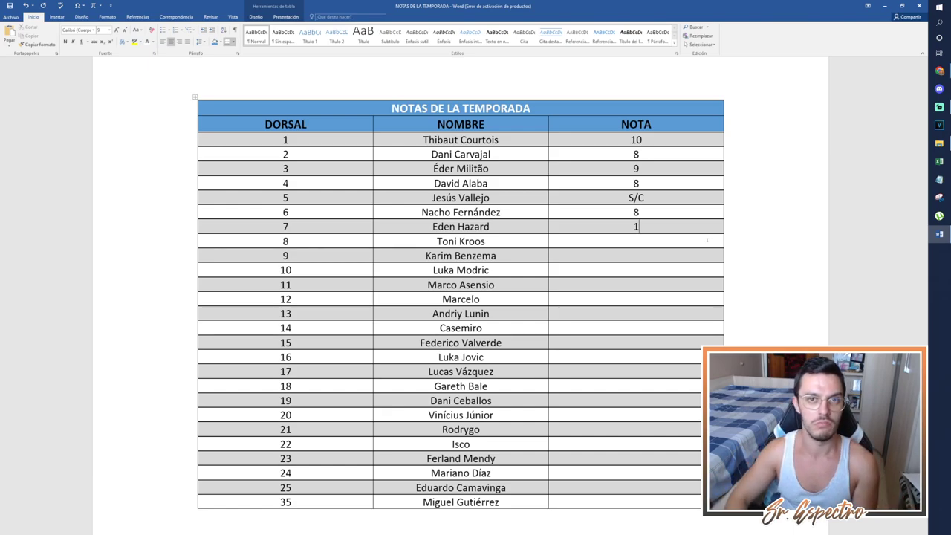
Switch to Toni Kroos's SofaScore page in the browser and examine his LaLiga 21/22 ratings, heatmap and match statistics
key(alt+Tab)
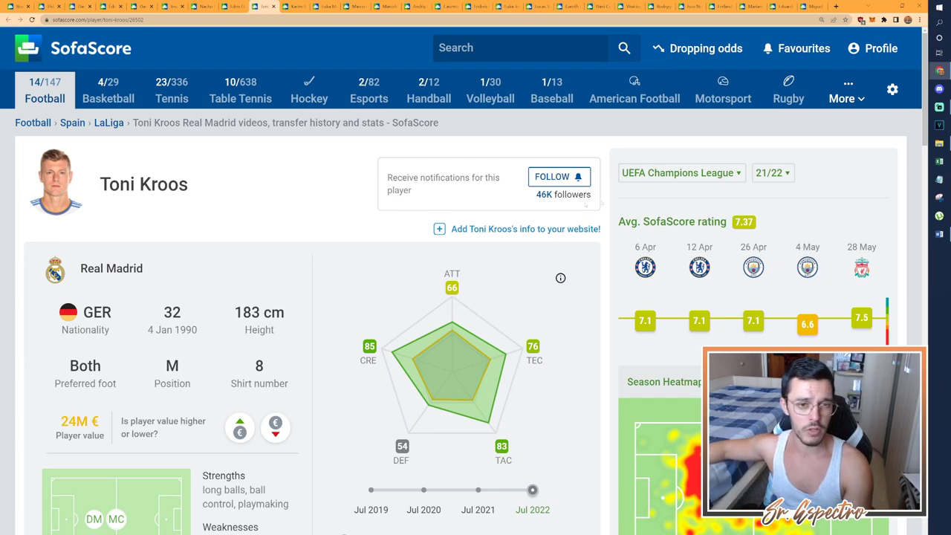
click(642, 177)
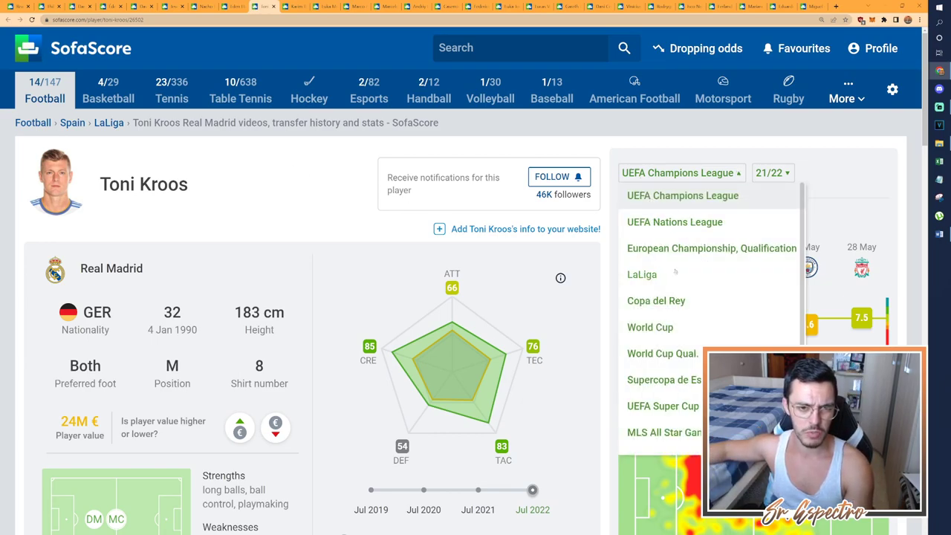
click(644, 274)
scroll(675, 272, down, 1)
scroll(675, 273, down, 4)
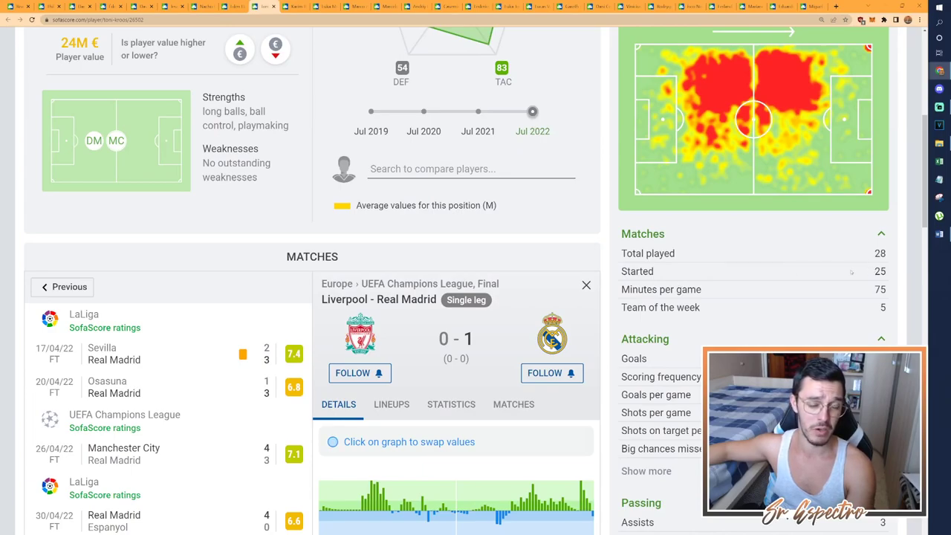
scroll(866, 273, up, 1)
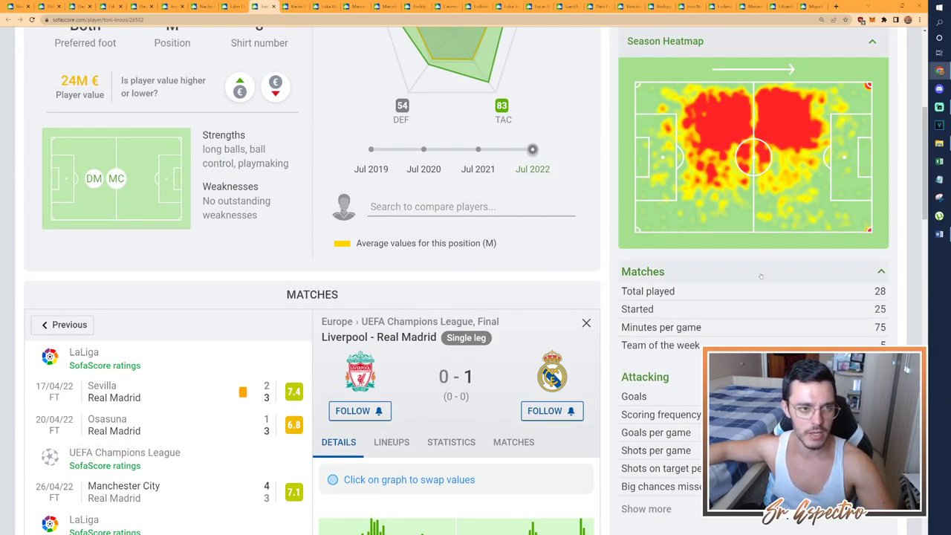
scroll(761, 277, up, 5)
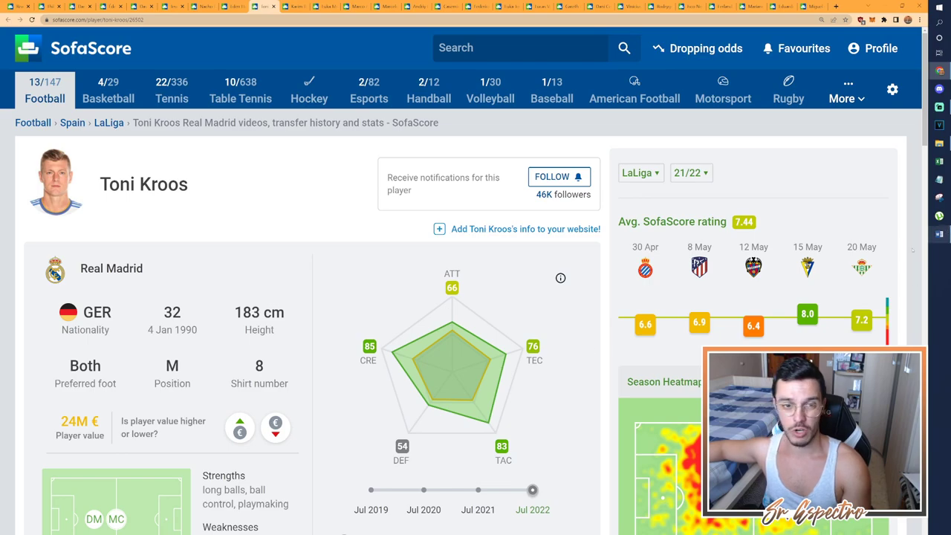
Switch to the Word ratings table and enter 8 as Toni Kroos's NOTA
click(940, 235)
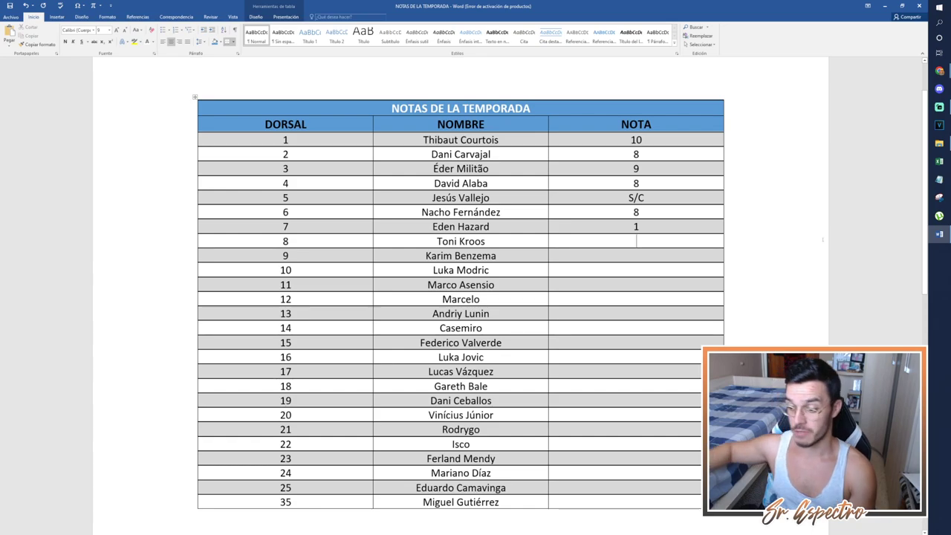
text(8)
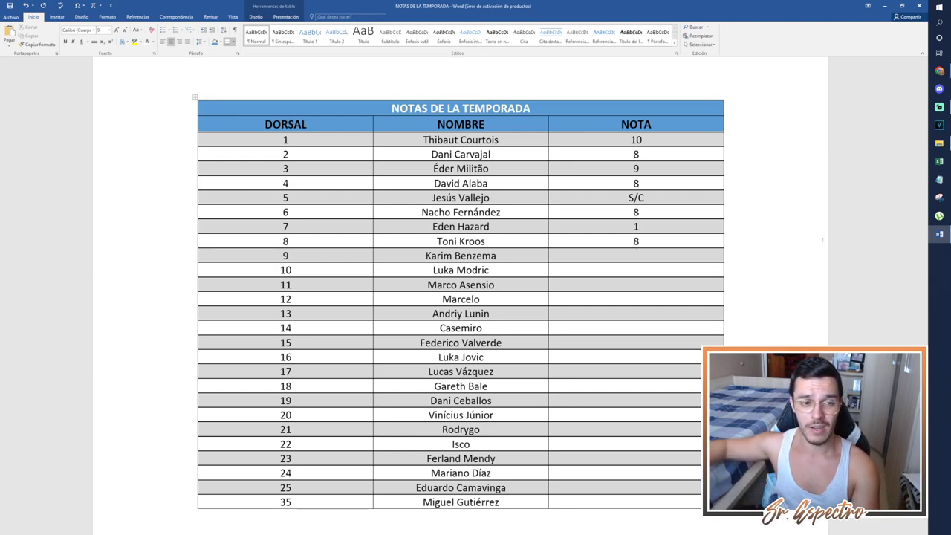
mouse_move(937, 237)
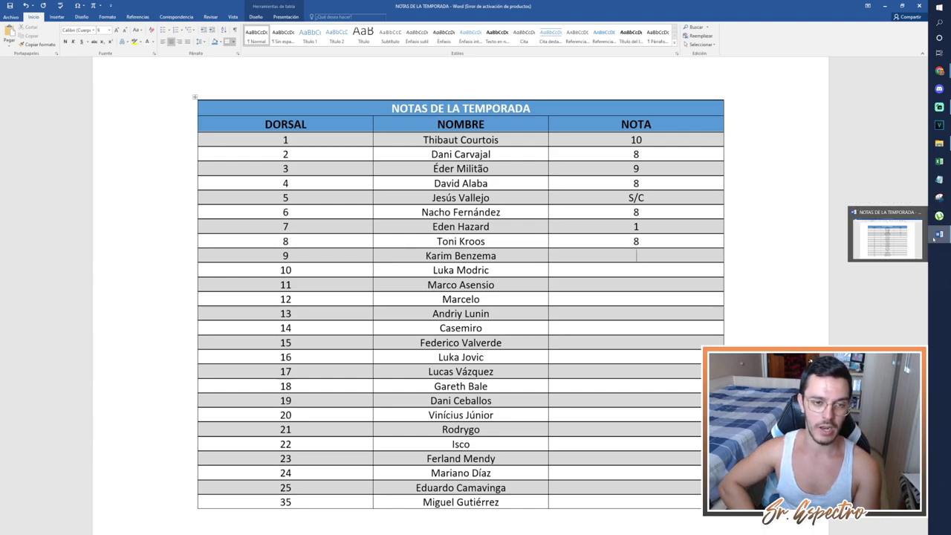
Switch to Karim Benzema's SofaScore page in the browser and examine his UEFA Champions League 21/22 ratings, heatmap and statistics
key(alt+Tab)
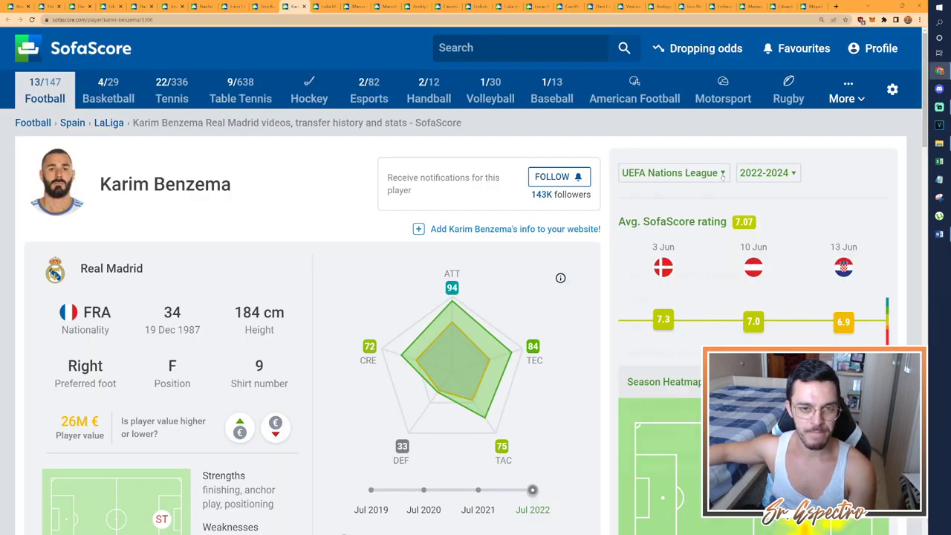
click(673, 172)
click(678, 273)
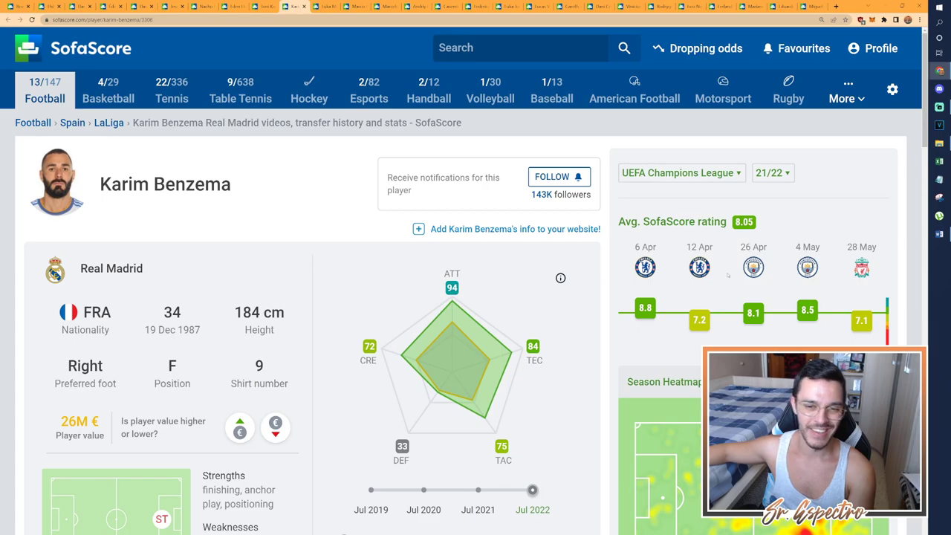
scroll(728, 275, down, 5)
scroll(728, 275, down, 1)
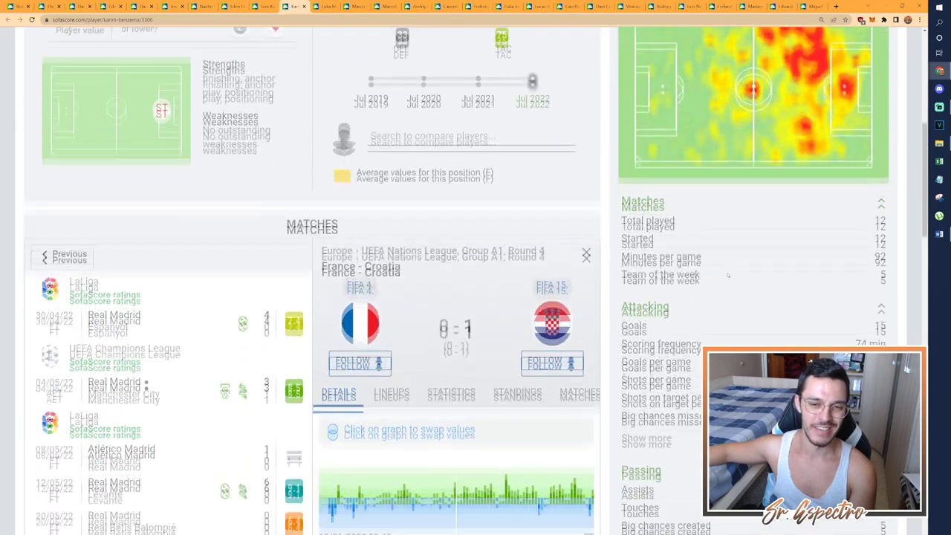
scroll(728, 275, up, 5)
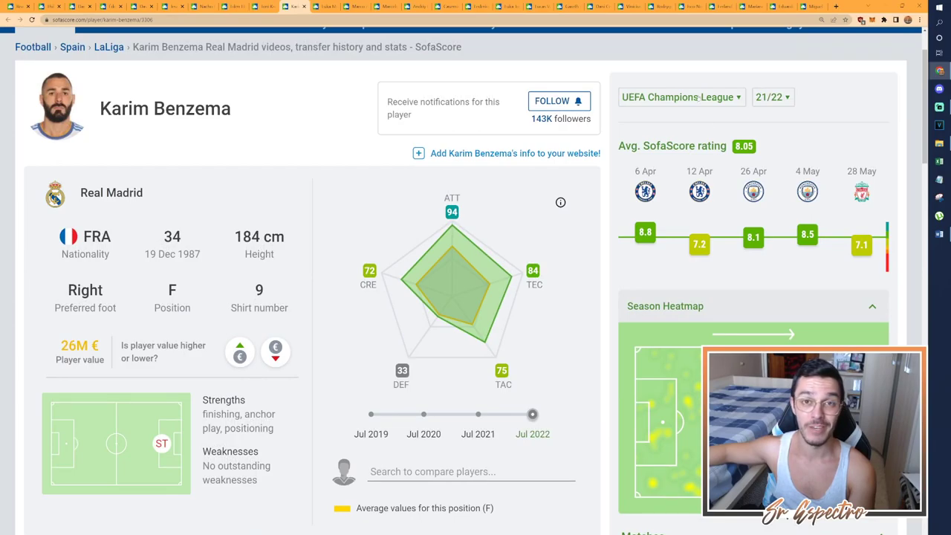
Show Karim Benzema's LaLiga 21/22 data and examine his ratings, heatmap, match and attacking statistics
click(700, 97)
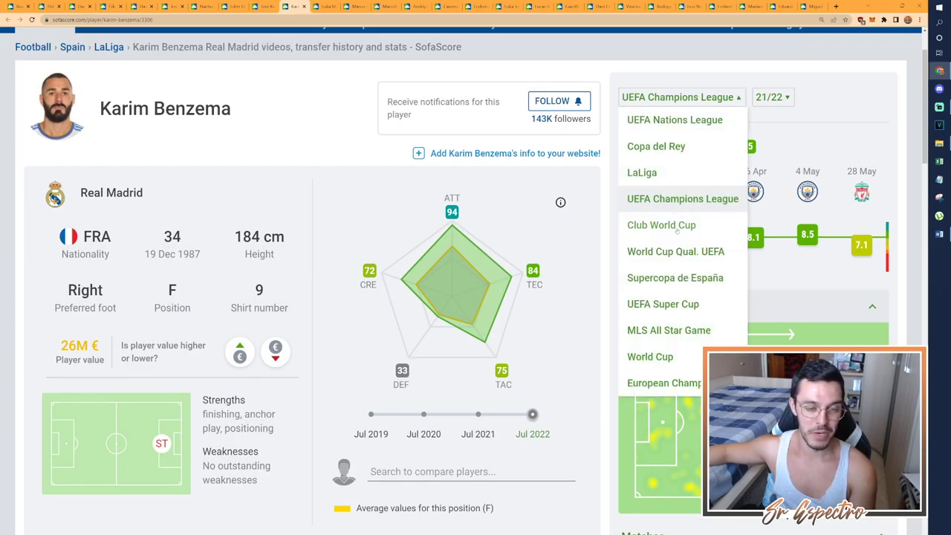
click(678, 177)
scroll(679, 179, down, 3)
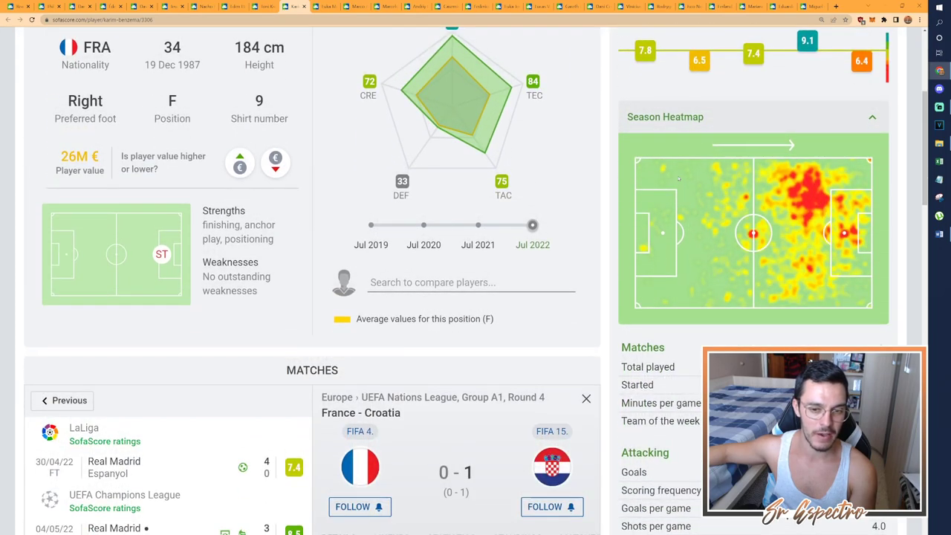
scroll(677, 184, down, 2)
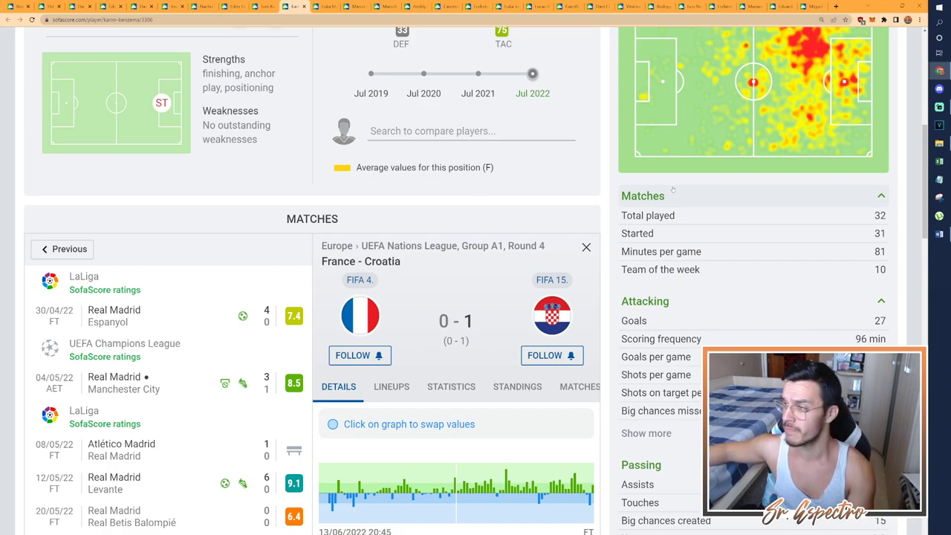
scroll(672, 190, down, 2)
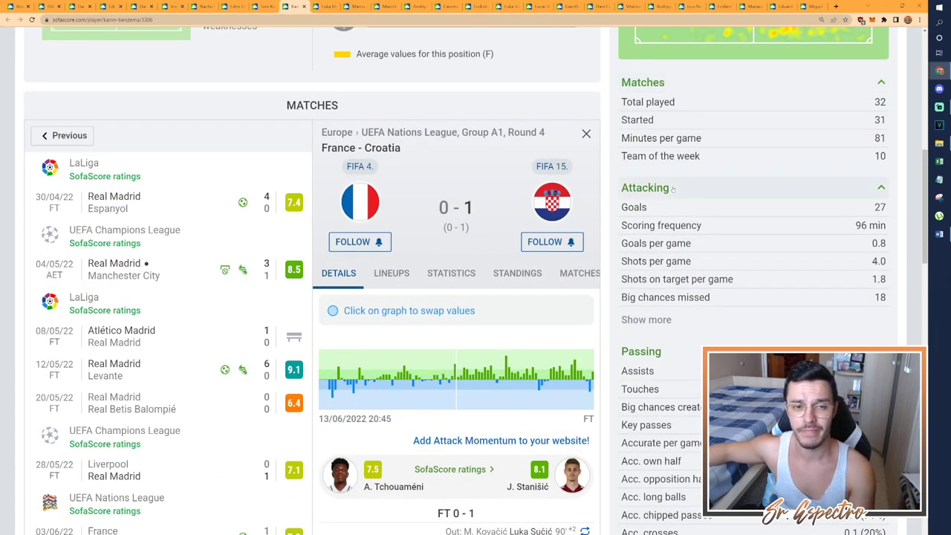
scroll(673, 190, up, 6)
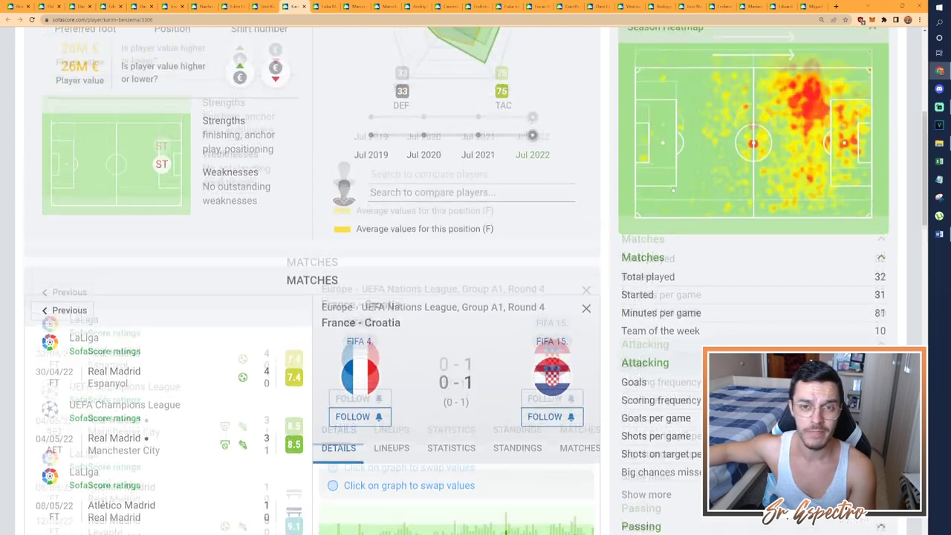
scroll(673, 190, up, 1)
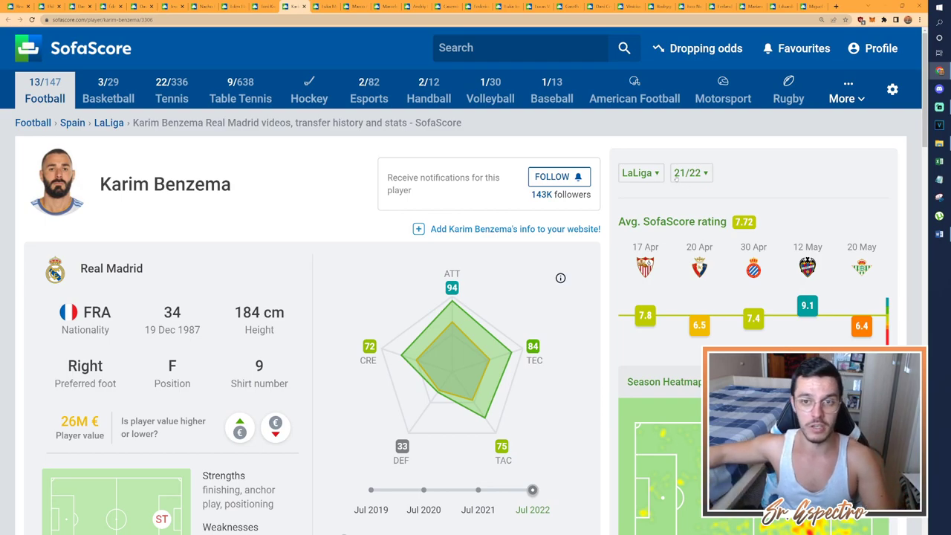
Switch to the Word ratings table and enter 10 as Karim Benzema's NOTA
click(939, 233)
text(10)
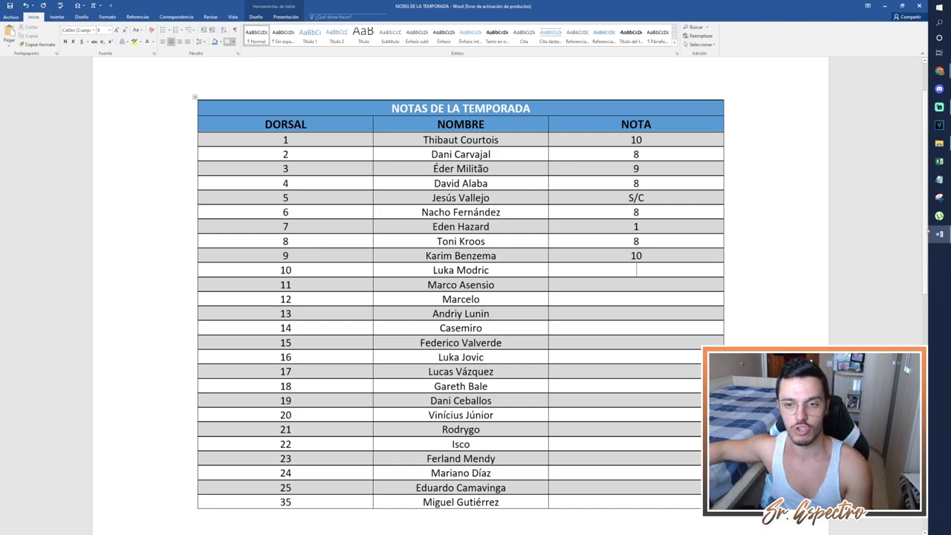
Switch to Luka Modrić's SofaScore page in the browser and examine his UEFA Champions League 21/22 ratings, heatmap and statistics
click(889, 234)
click(669, 172)
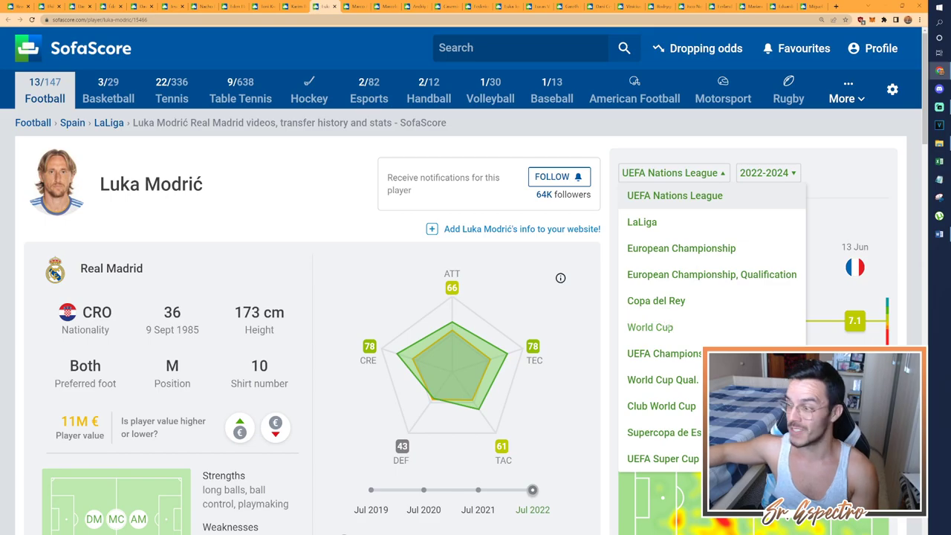
click(664, 353)
scroll(663, 354, down, 2)
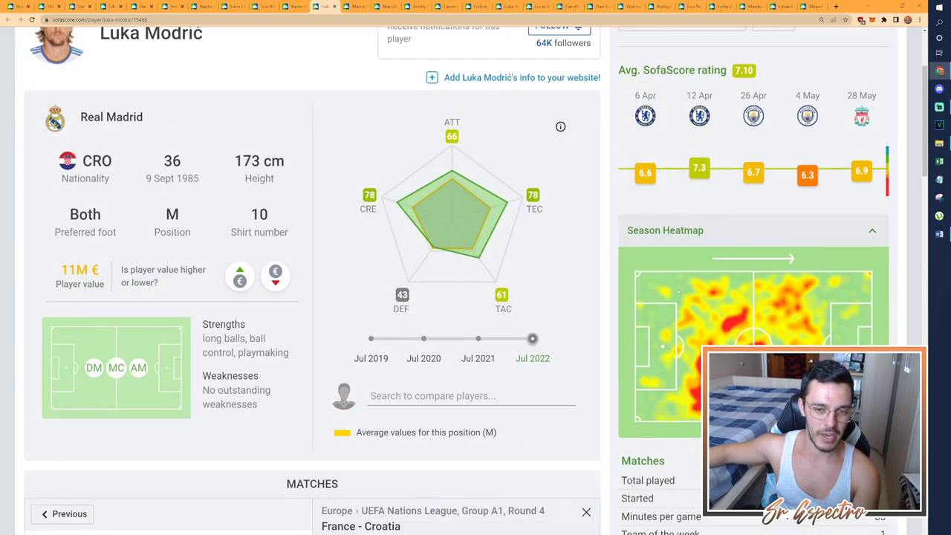
scroll(678, 292, down, 5)
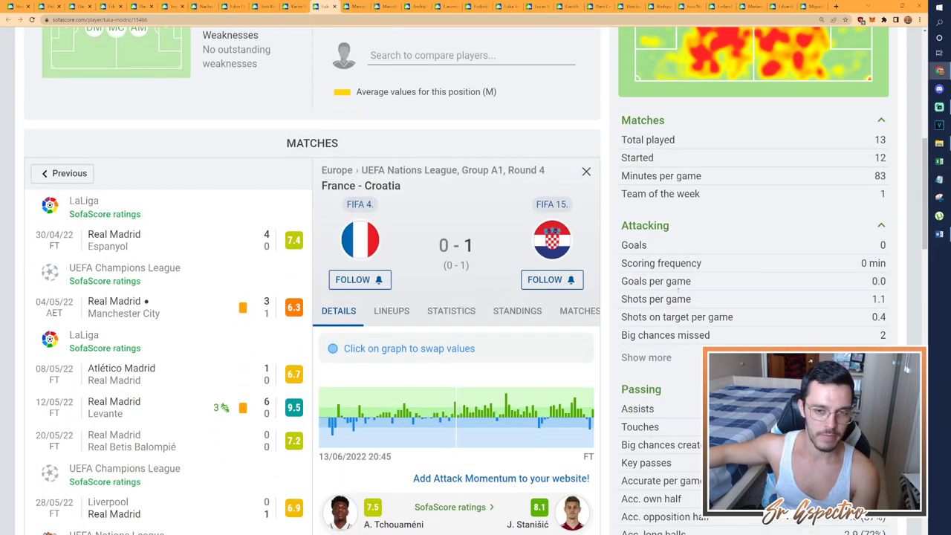
scroll(679, 292, up, 6)
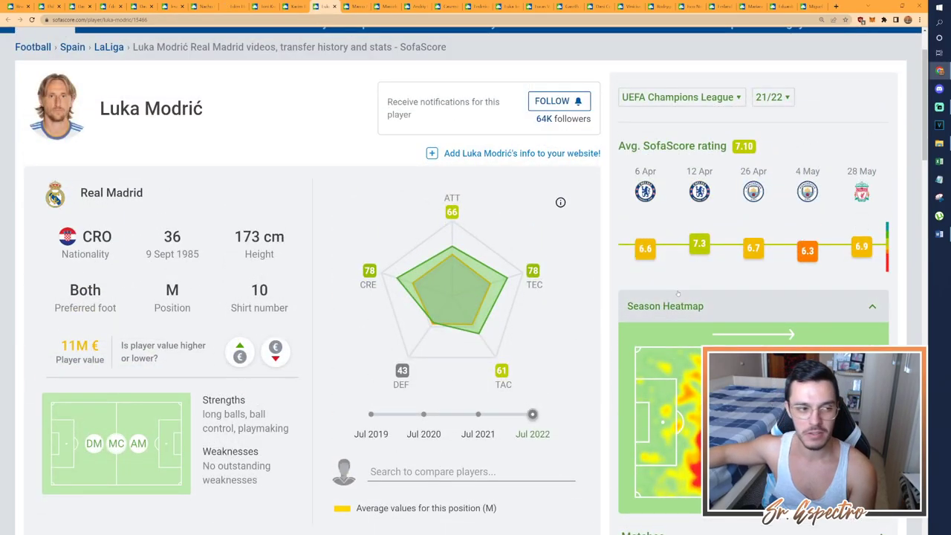
scroll(706, 283, down, 6)
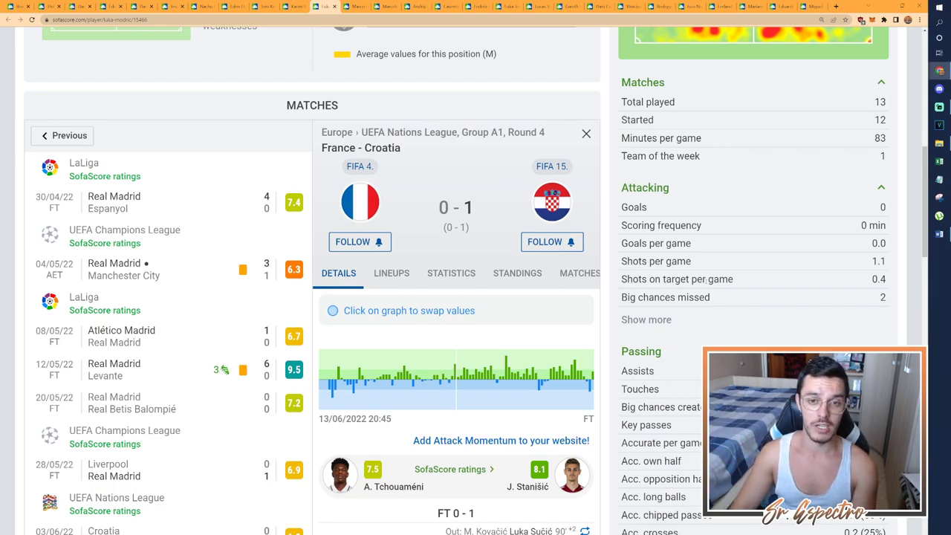
Reload Luka Modrić's page, select the UEFA Champions League again and review his 21/22 ratings, attacking and passing statistics
key(F5)
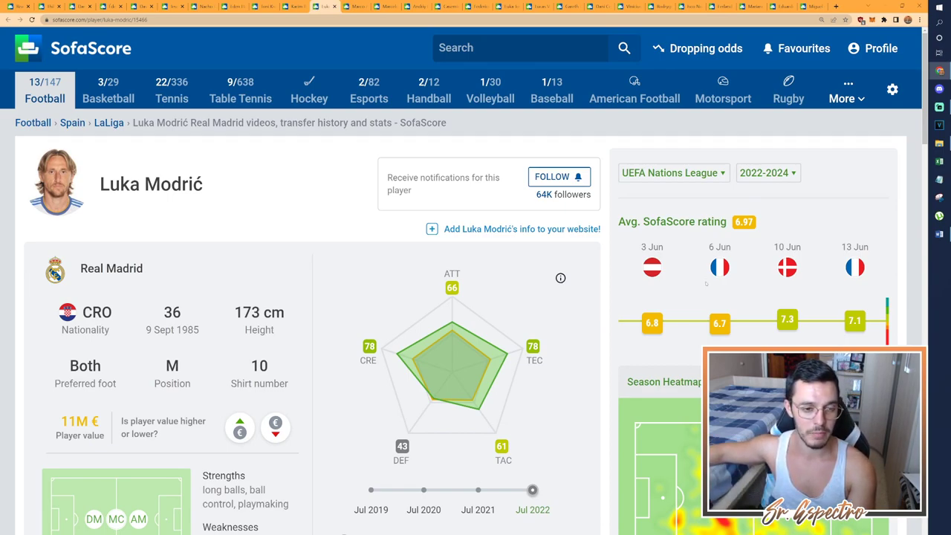
scroll(706, 283, down, 1)
click(710, 100)
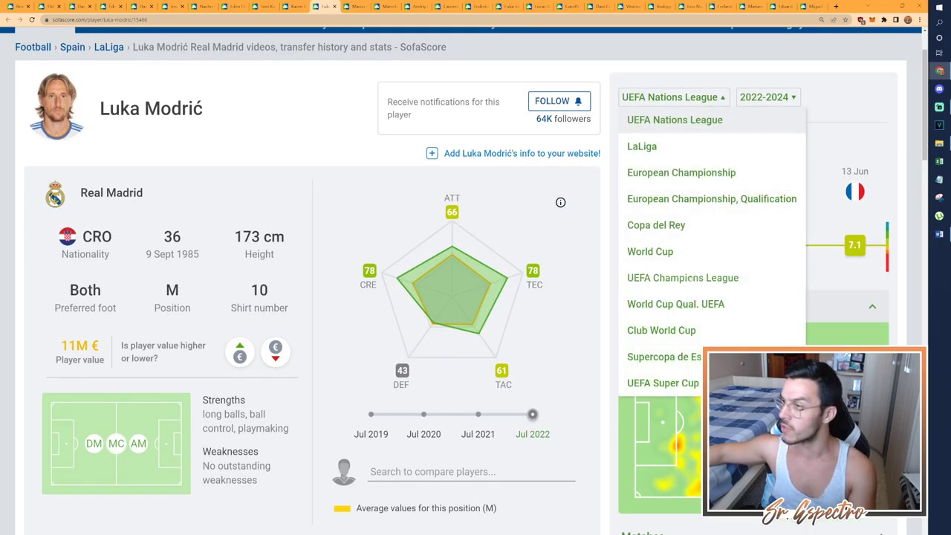
click(691, 277)
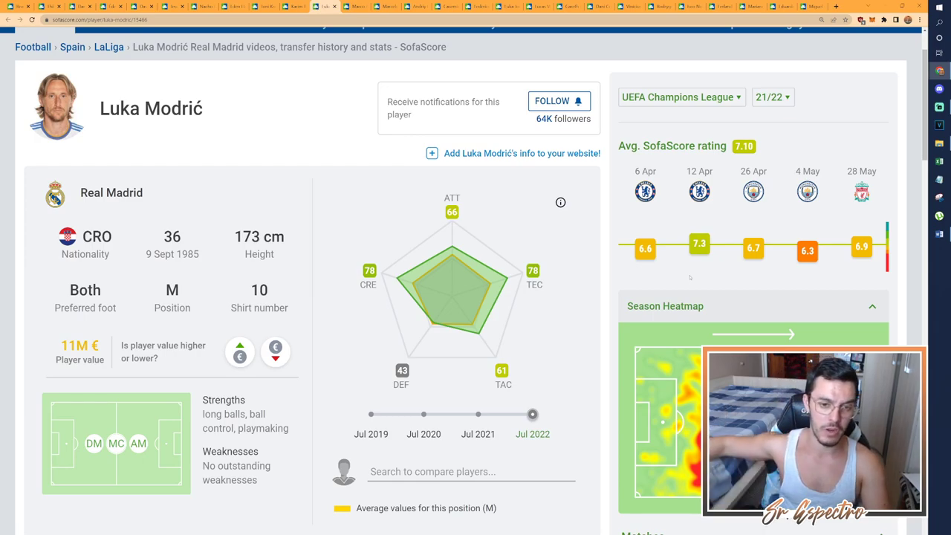
scroll(689, 277, down, 1)
scroll(690, 278, down, 6)
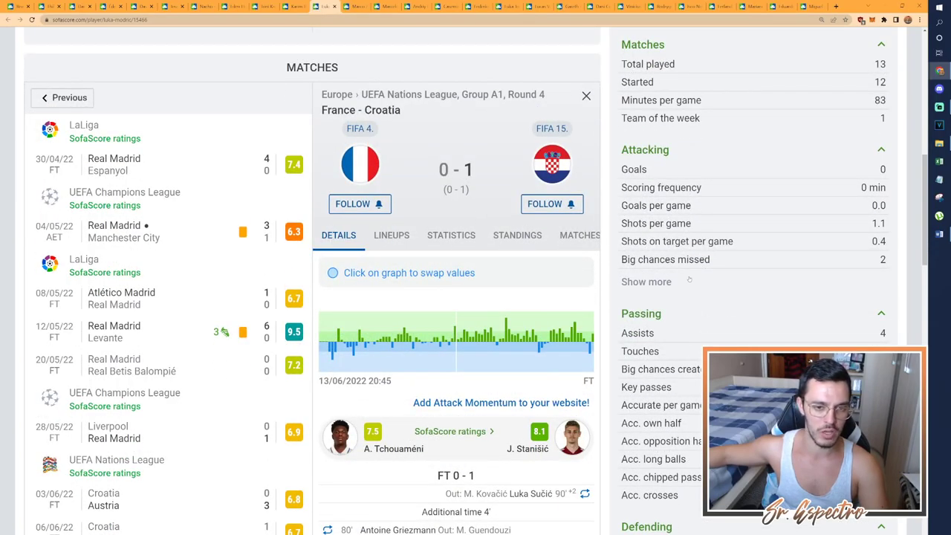
scroll(690, 279, down, 3)
scroll(690, 279, up, 10)
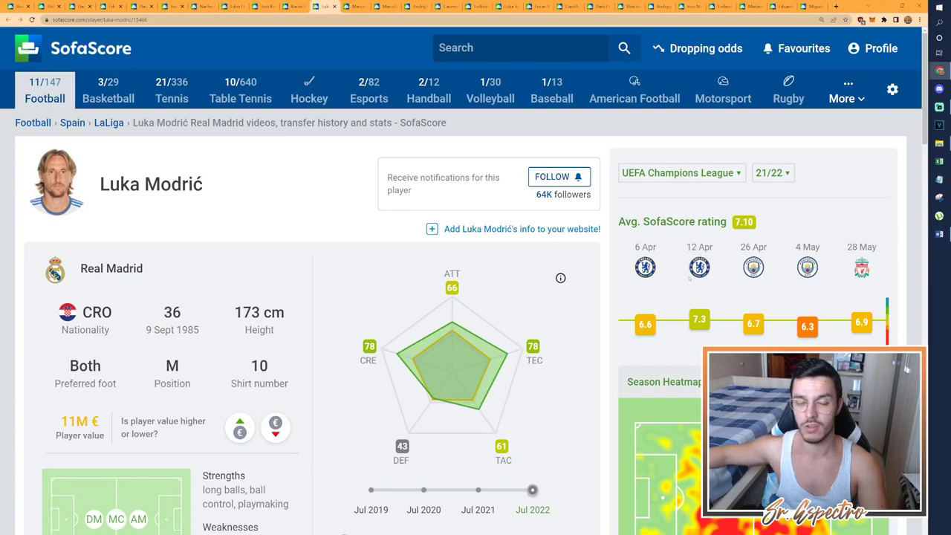
scroll(577, 261, down, 2)
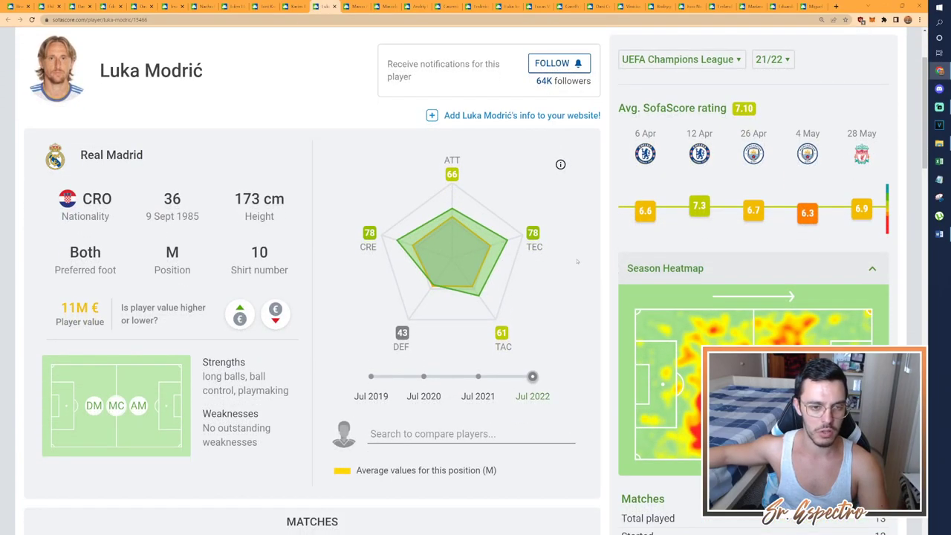
scroll(577, 261, up, 2)
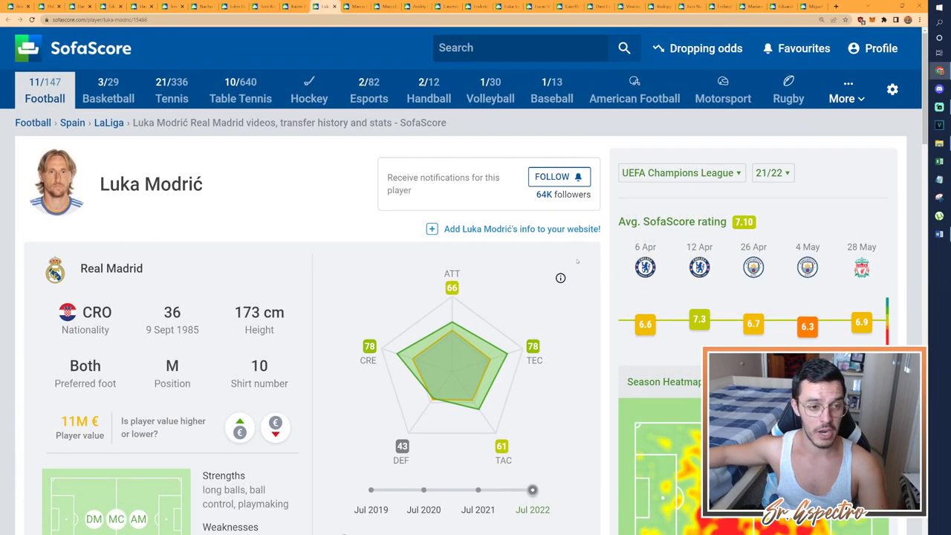
scroll(576, 261, down, 2)
scroll(577, 261, up, 2)
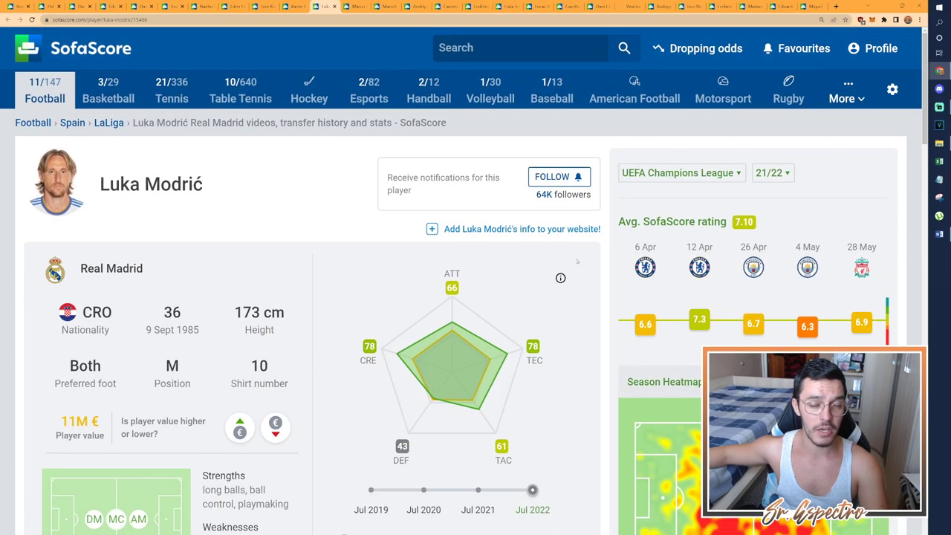
Switch to the Word ratings table and enter 10 as Luka Modric's NOTA
click(940, 233)
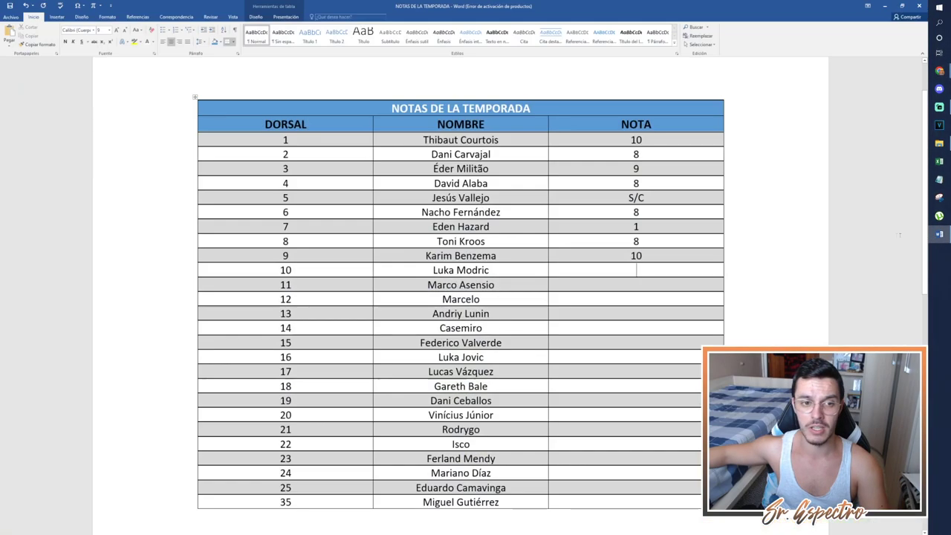
text(10)
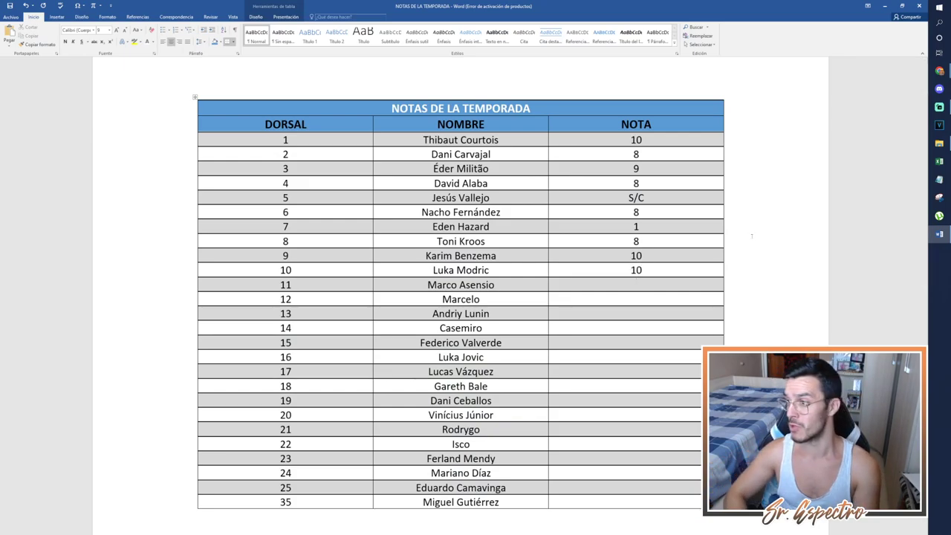
key(Down)
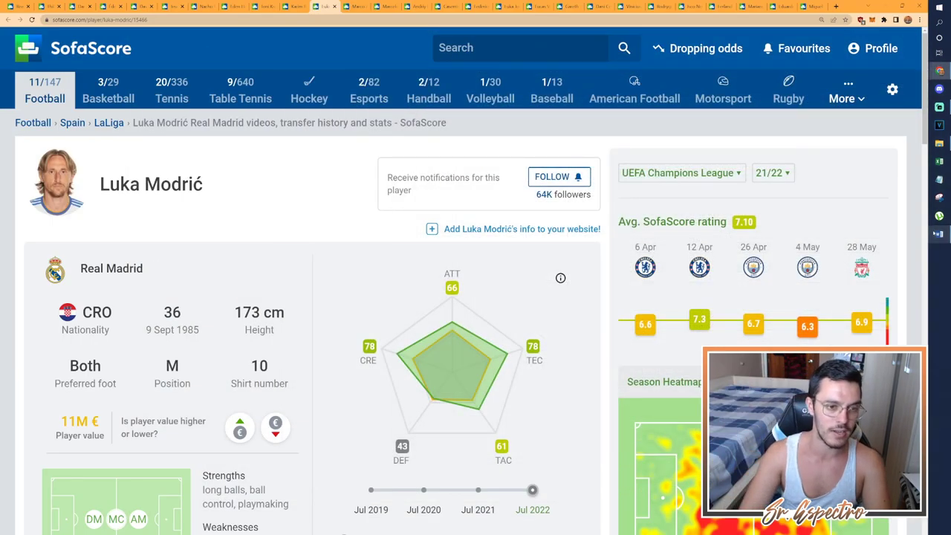
Switch to Marco Asensio's SofaScore page in the browser and examine his LaLiga 21/22 ratings, matches, goals and passing statistics
key(ctrl+Tab)
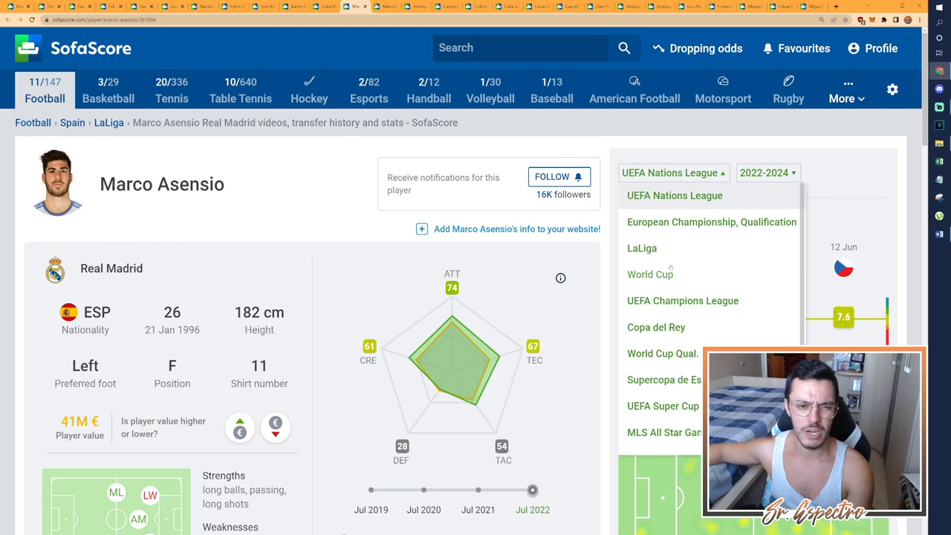
click(668, 250)
scroll(683, 193, down, 6)
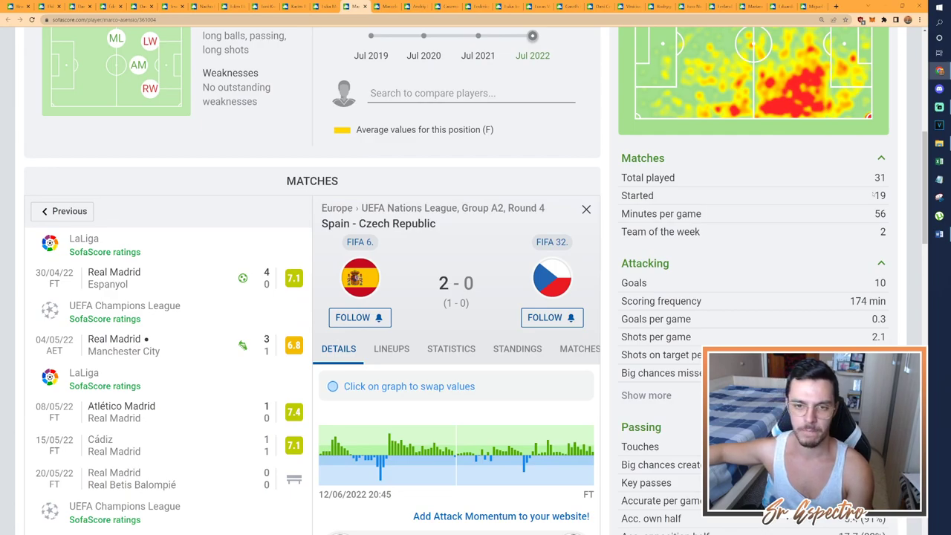
scroll(458, 281, down, 2)
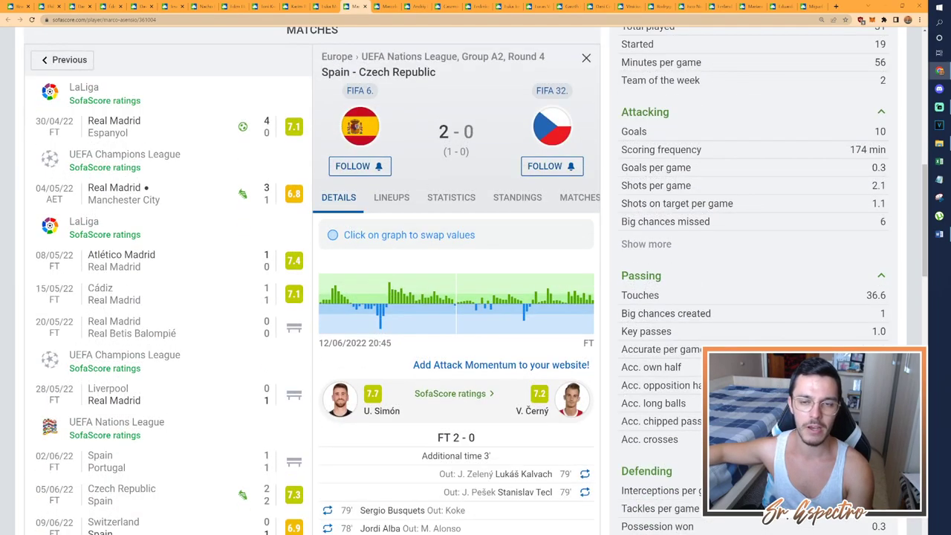
drag(874, 131, 888, 132)
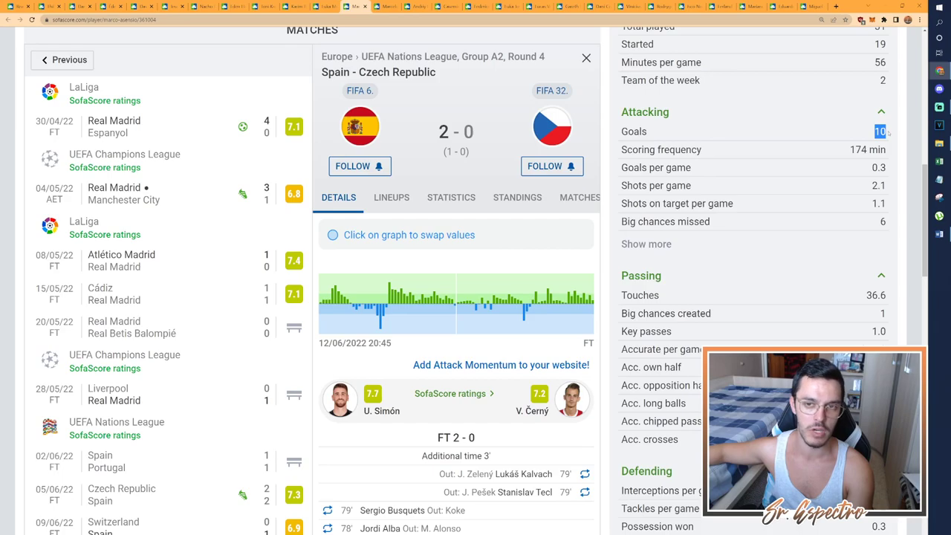
click(888, 132)
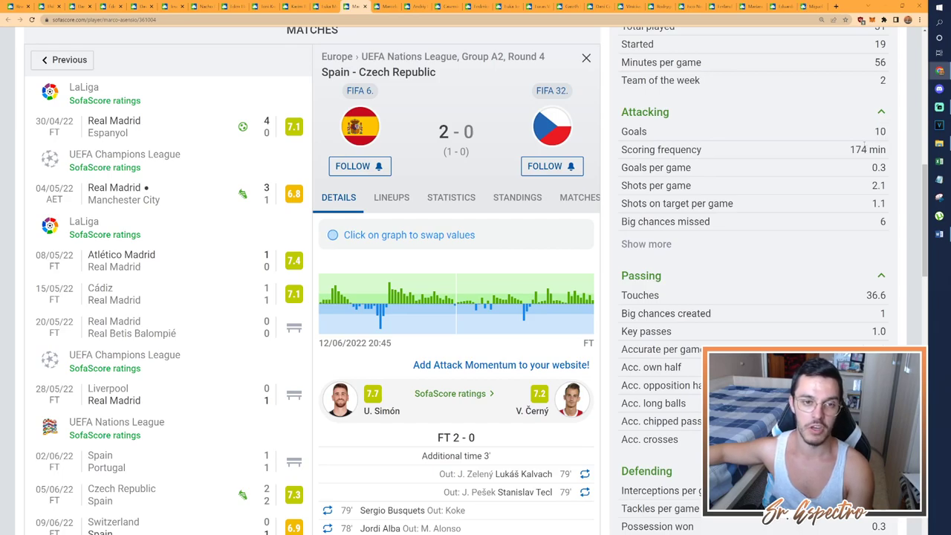
scroll(864, 146, up, 1)
scroll(865, 146, up, 1)
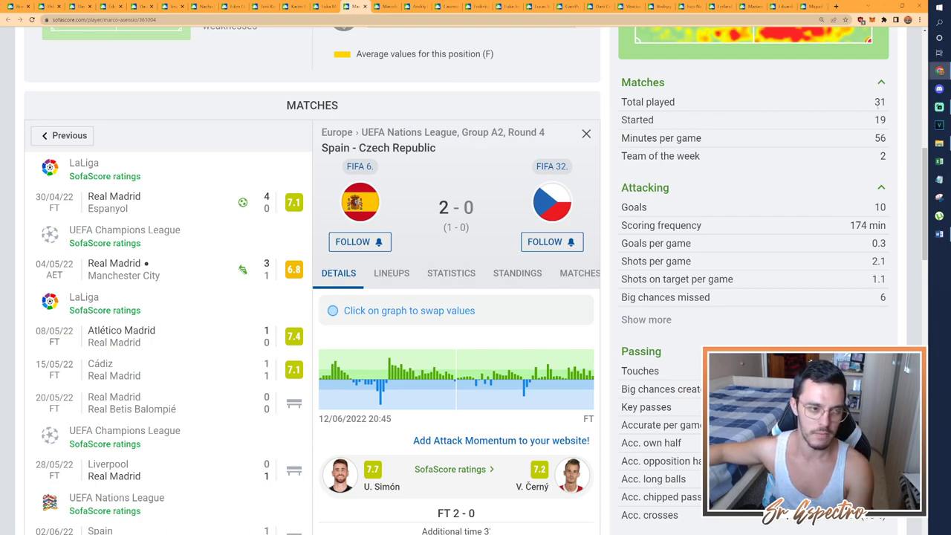
scroll(806, 208, down, 2)
scroll(806, 208, down, 1)
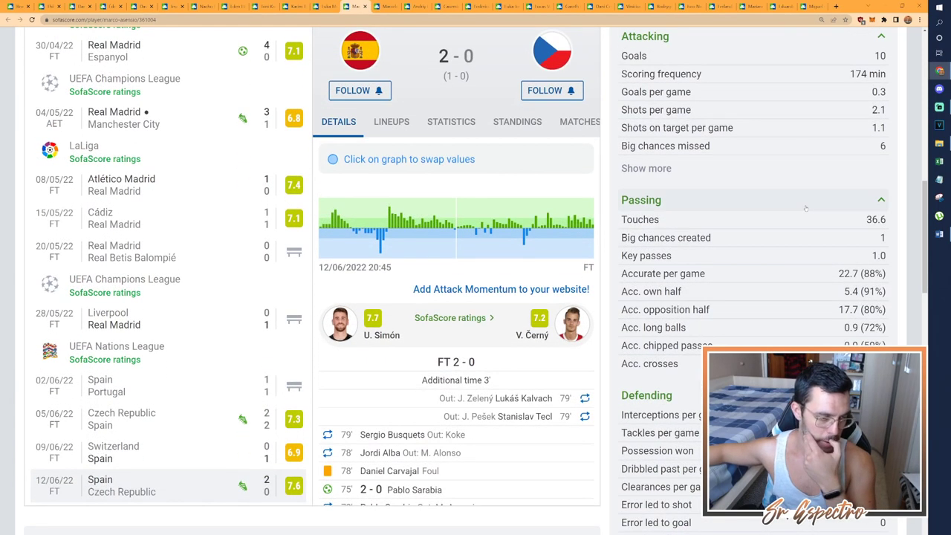
scroll(806, 208, up, 10)
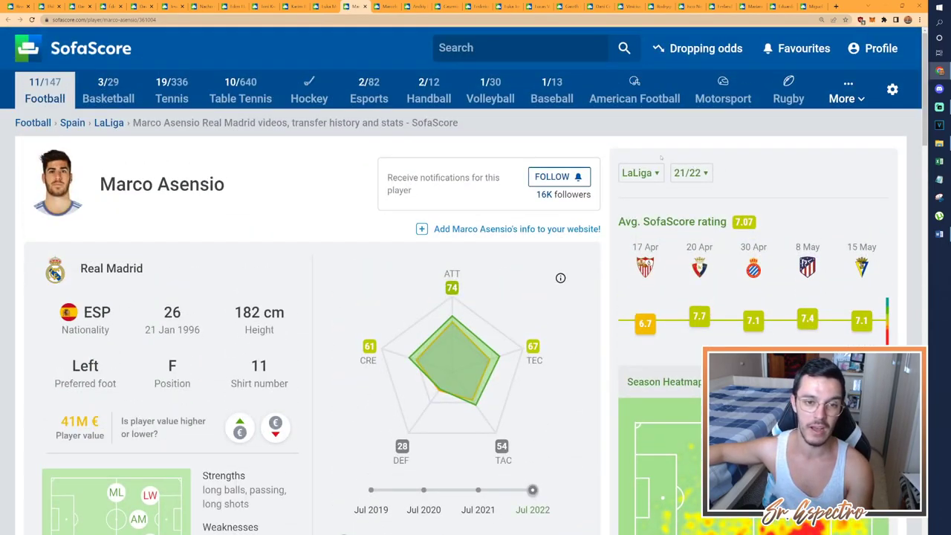
Select the UEFA Champions League 21/22 for Marco Asensio and examine his match ratings, heatmap, matches, attacking and passing statistics
click(640, 172)
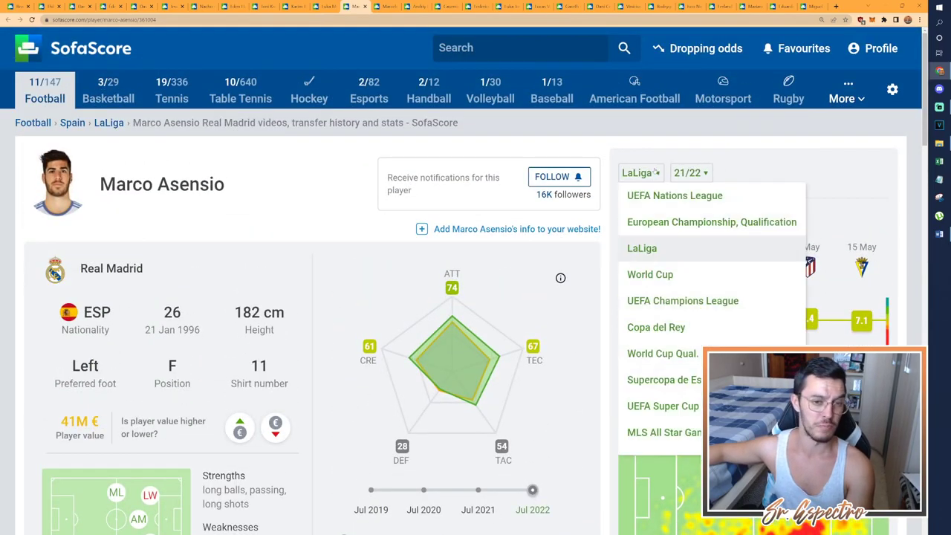
click(689, 298)
scroll(688, 298, down, 3)
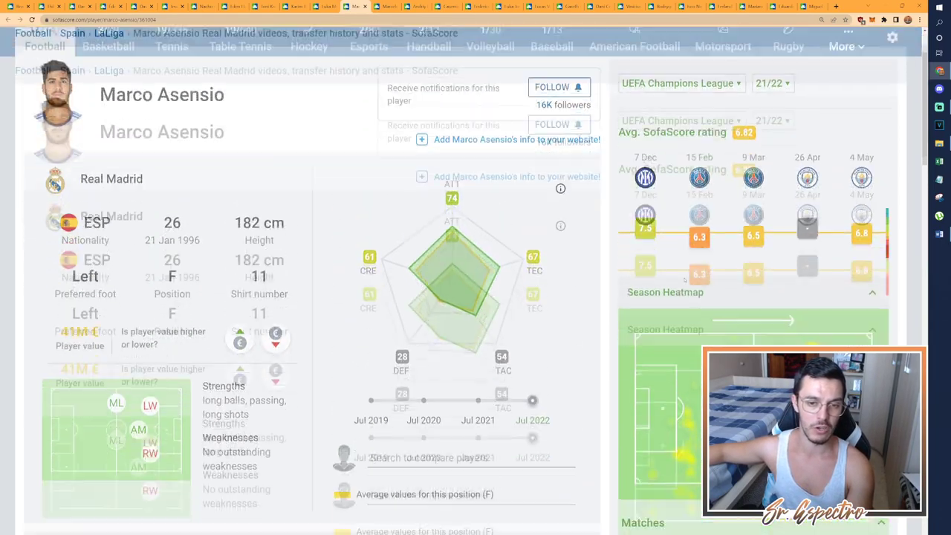
scroll(688, 299, up, 1)
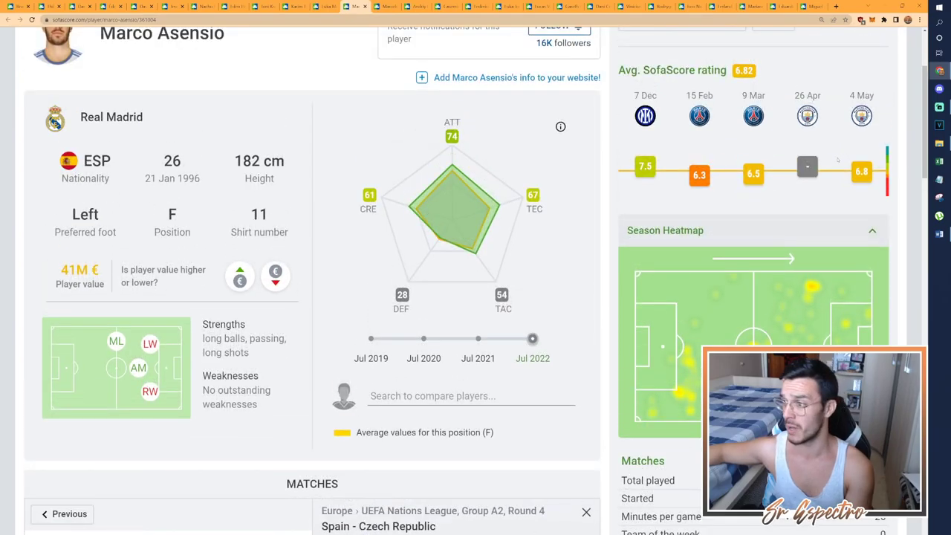
scroll(784, 155, down, 4)
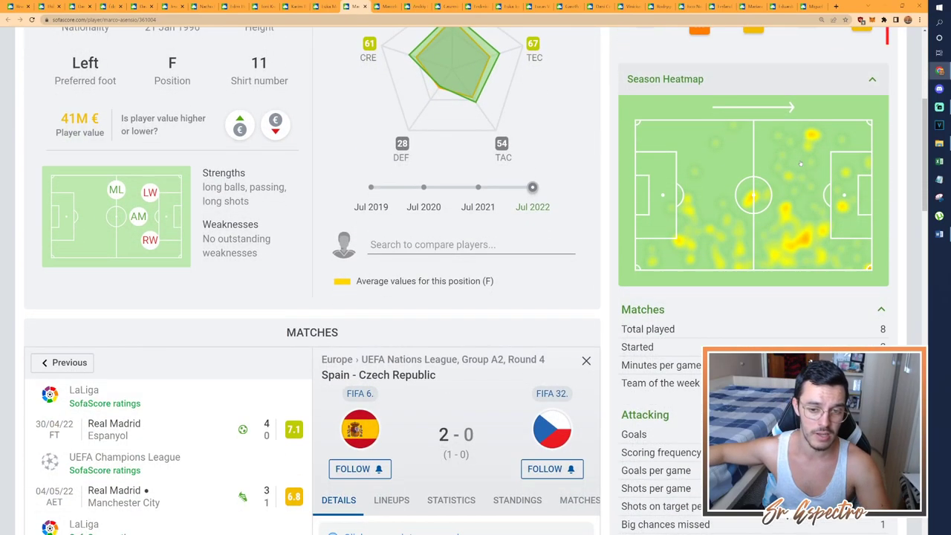
scroll(792, 159, up, 5)
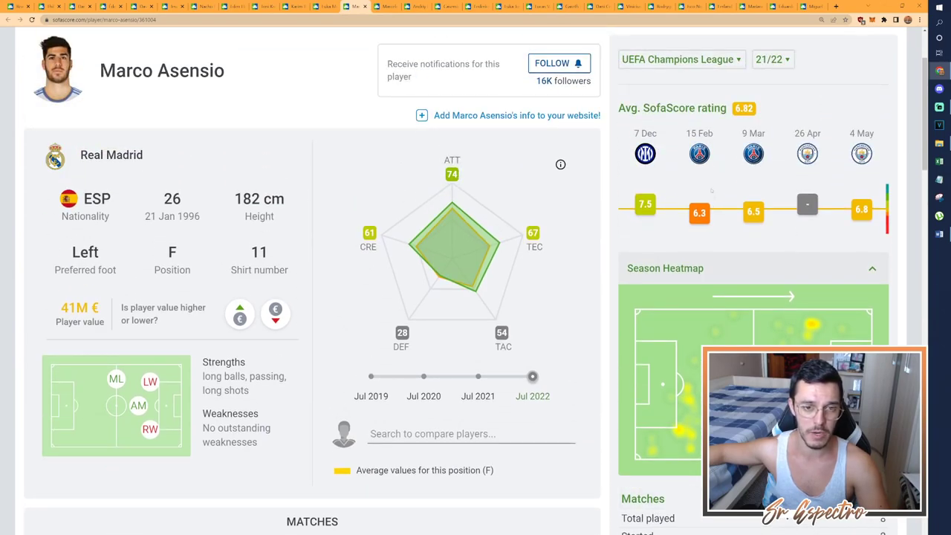
scroll(690, 197, up, 2)
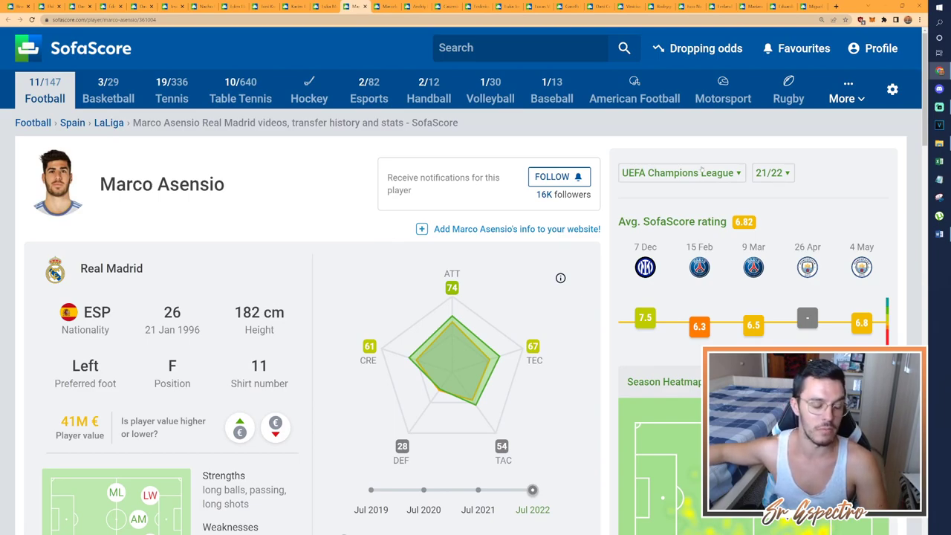
scroll(702, 170, down, 7)
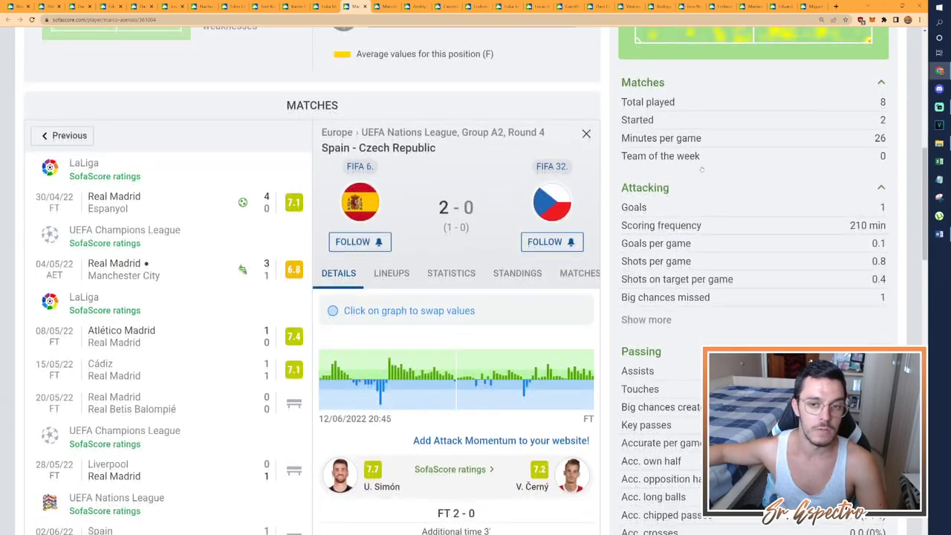
scroll(702, 170, down, 3)
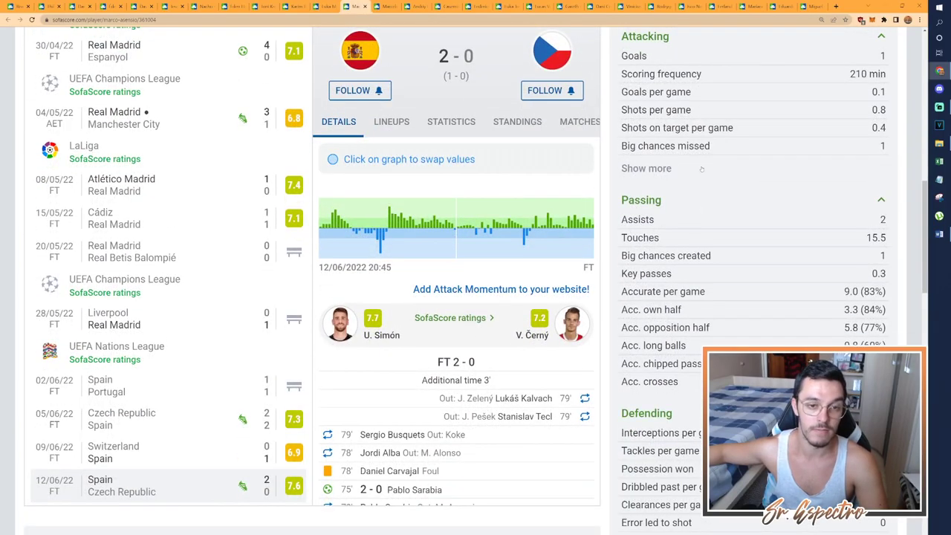
scroll(702, 170, up, 2)
scroll(702, 170, up, 8)
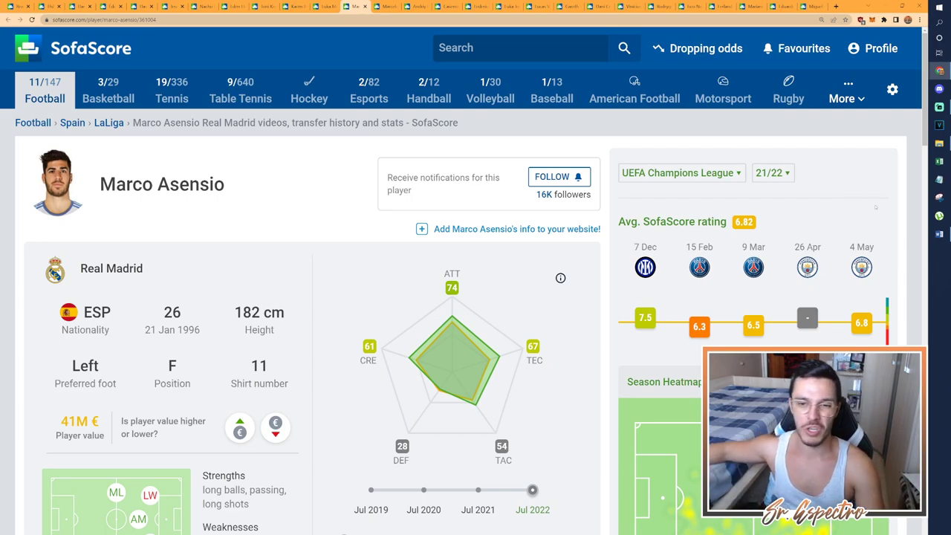
Switch to the Word ratings table, enter 6 as Marco Asensio's NOTA and move on to Marcelo's row
mouse_move(939, 234)
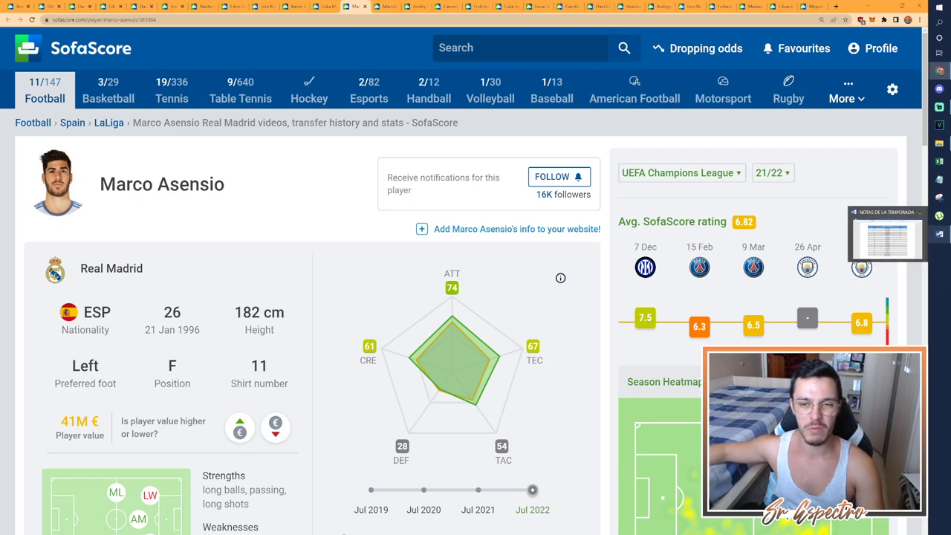
click(940, 234)
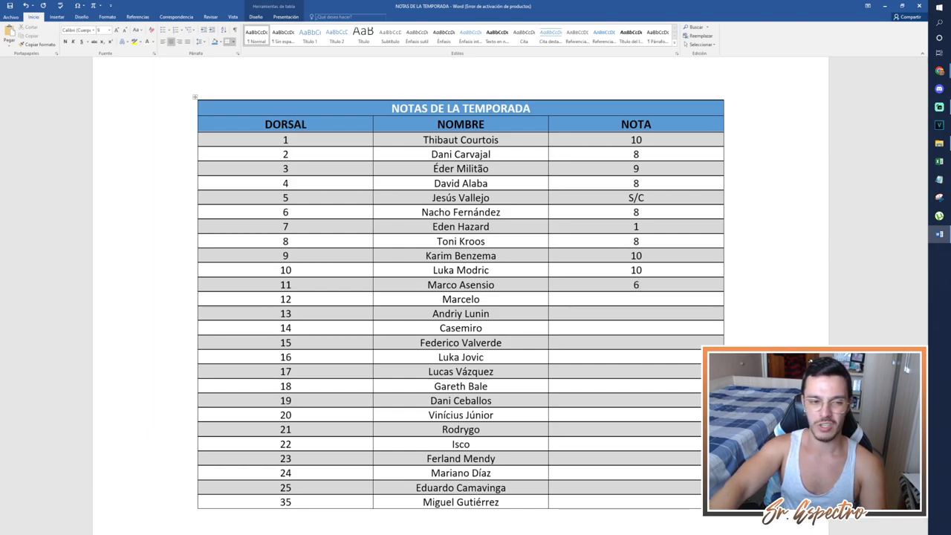
key(Down)
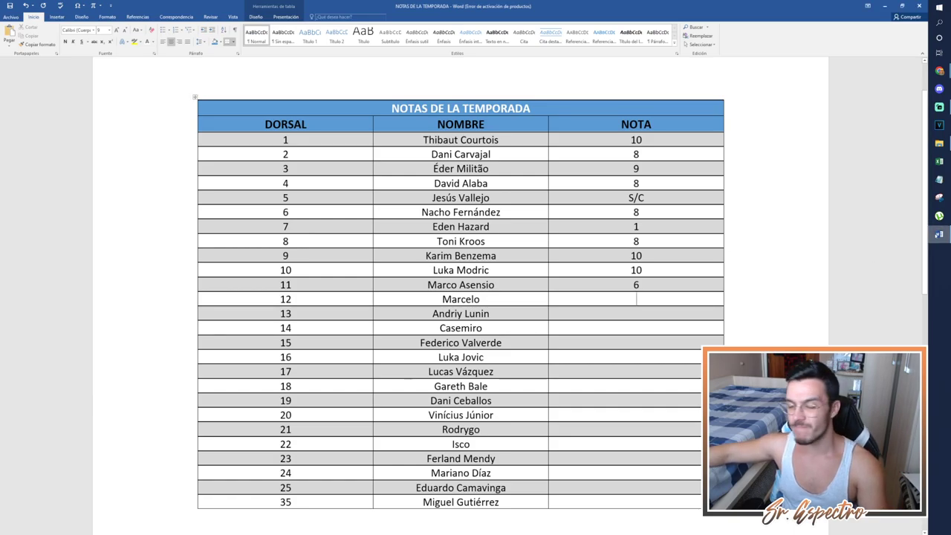
Return to Marco Asensio's SofaScore page in the browser, select LaLiga 21/22 again and review his matches, attacking statistics and ratings
key(alt+Tab)
scroll(476, 298, down, 3)
scroll(722, 285, down, 5)
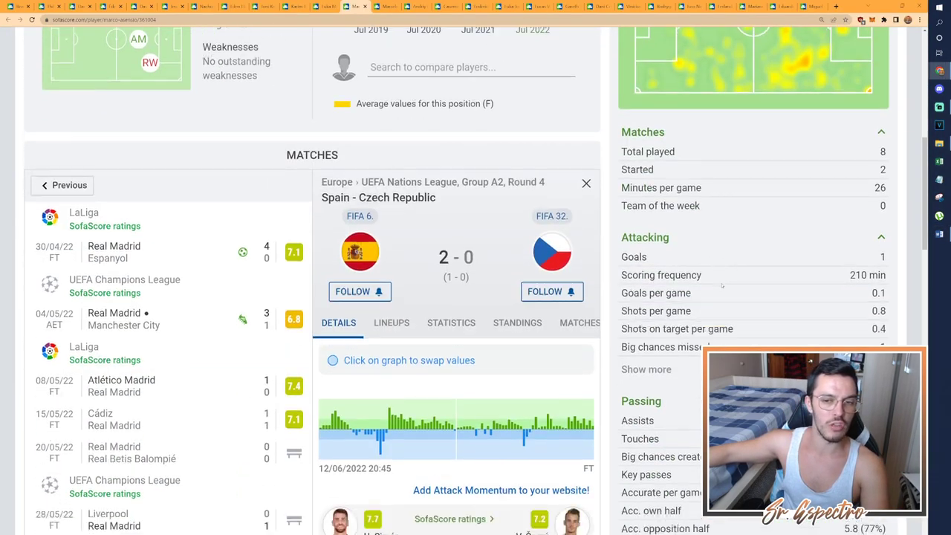
scroll(721, 286, up, 8)
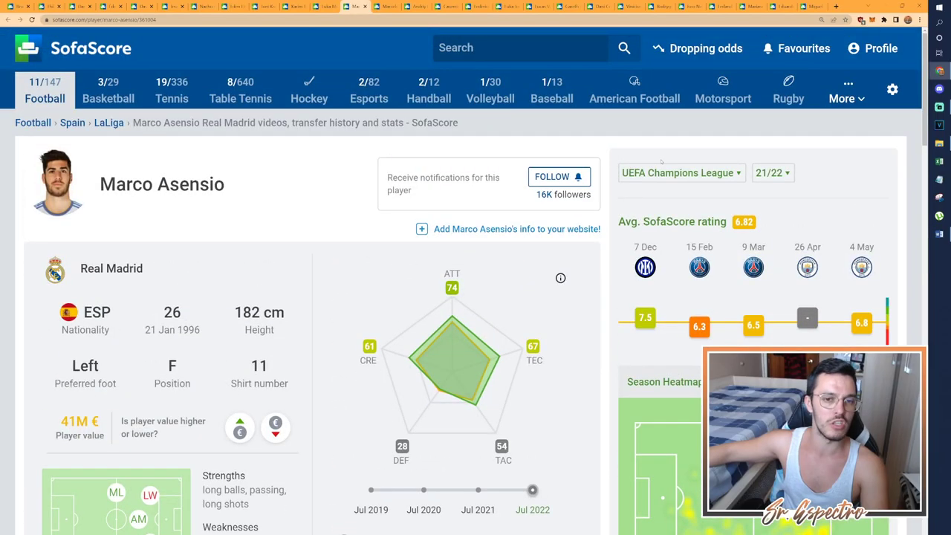
click(673, 172)
click(683, 264)
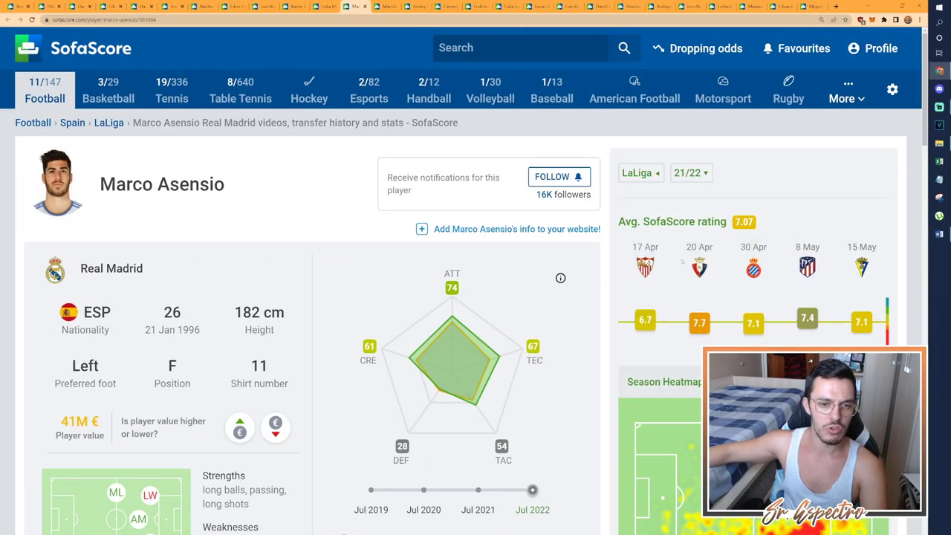
scroll(683, 261, down, 5)
scroll(683, 260, down, 2)
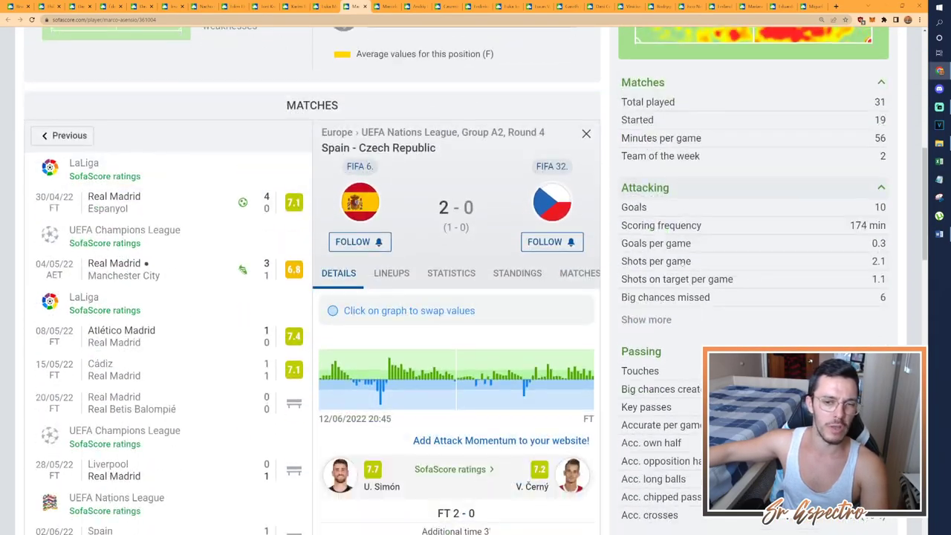
scroll(682, 260, up, 2)
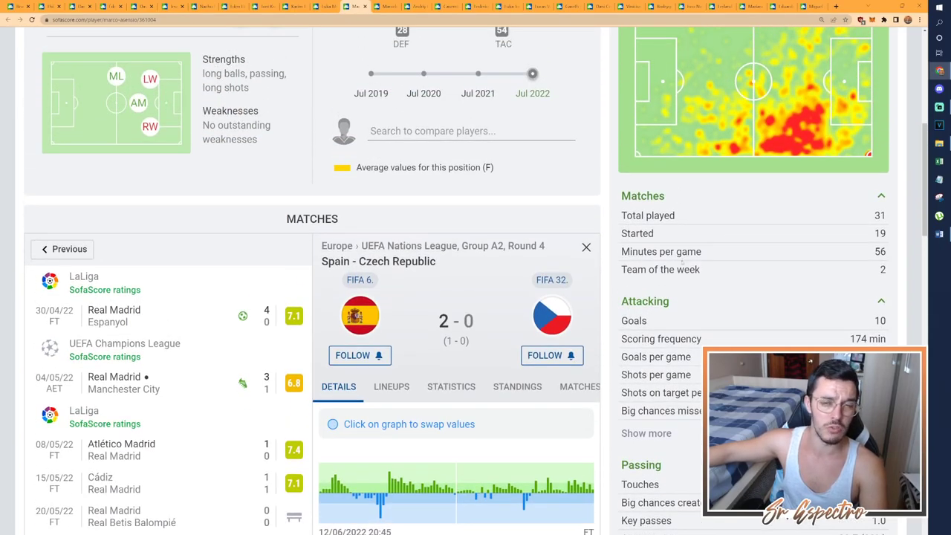
scroll(865, 148, down, 2)
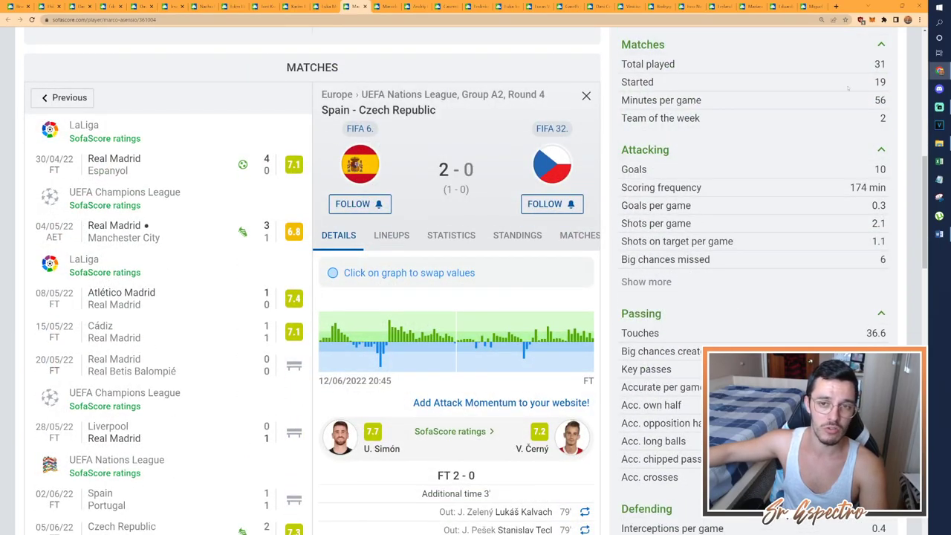
scroll(781, 156, up, 8)
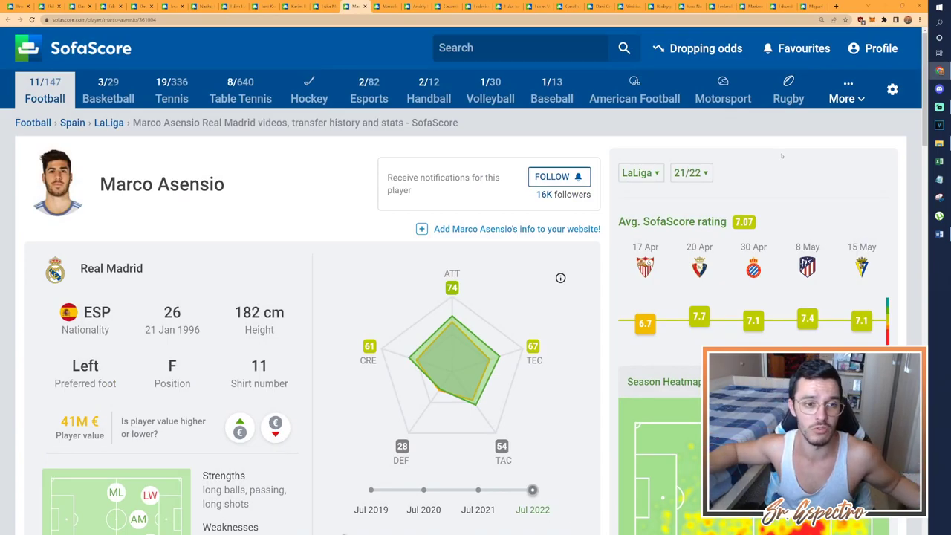
Open Marcelo's SofaScore page, select the UEFA Champions League 21/22 and examine his ratings, heatmap, matches and attacking statistics
key(ctrl+Tab)
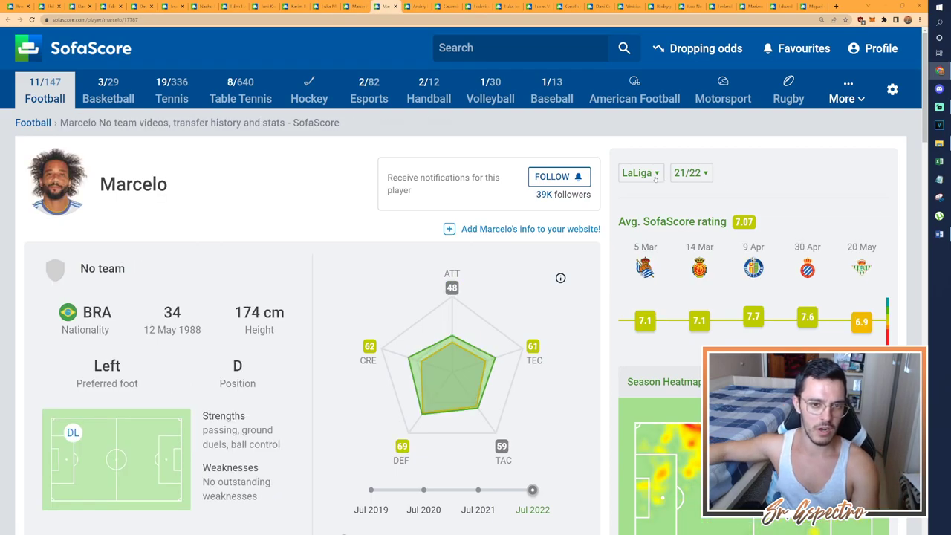
click(655, 178)
click(675, 274)
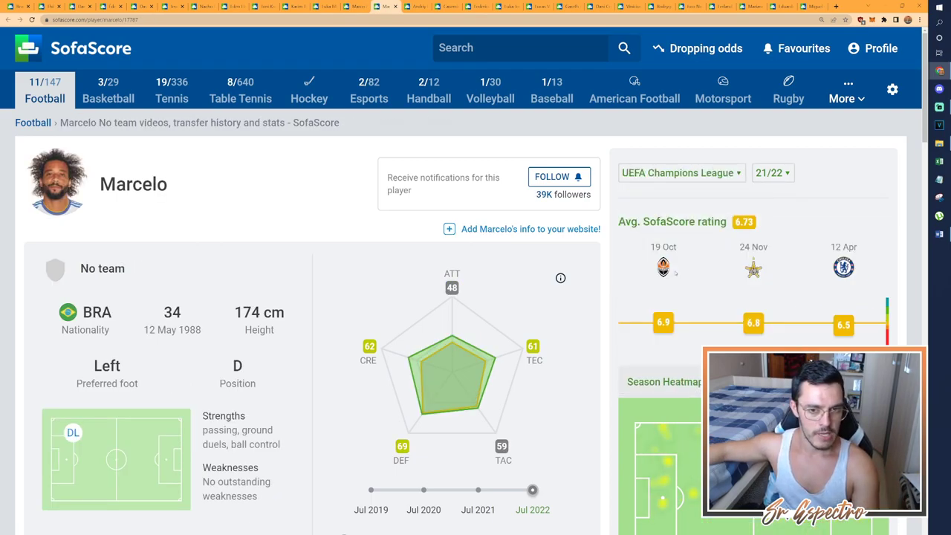
scroll(679, 252, down, 6)
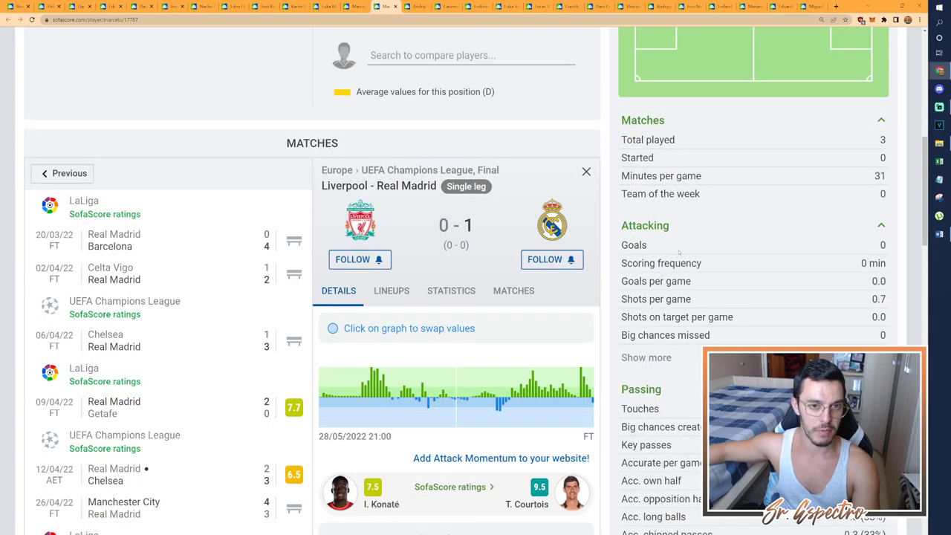
scroll(678, 253, up, 7)
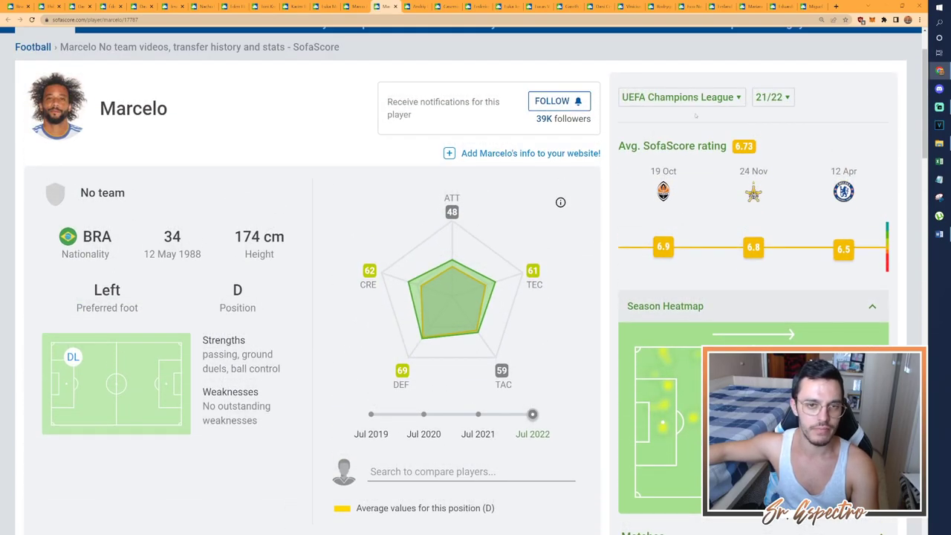
scroll(703, 106, down, 4)
scroll(703, 106, down, 2)
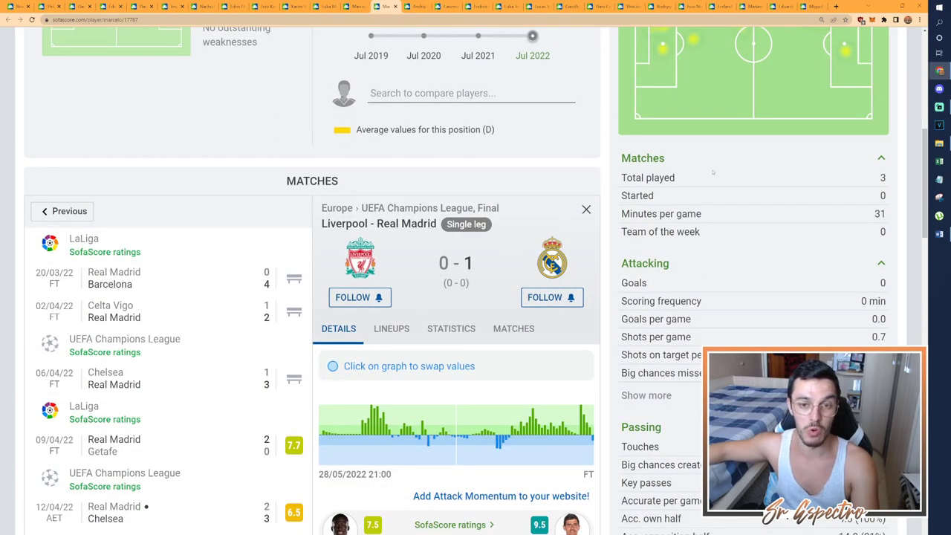
scroll(713, 172, up, 5)
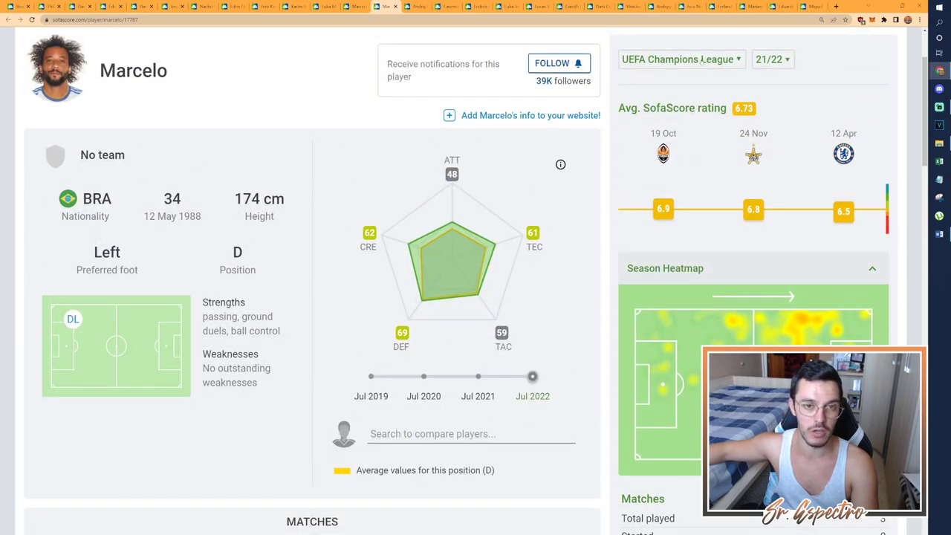
Select LaLiga 21/22 for Marcelo and examine his match ratings, heatmap, matches played and attacking statistics
click(702, 61)
click(644, 82)
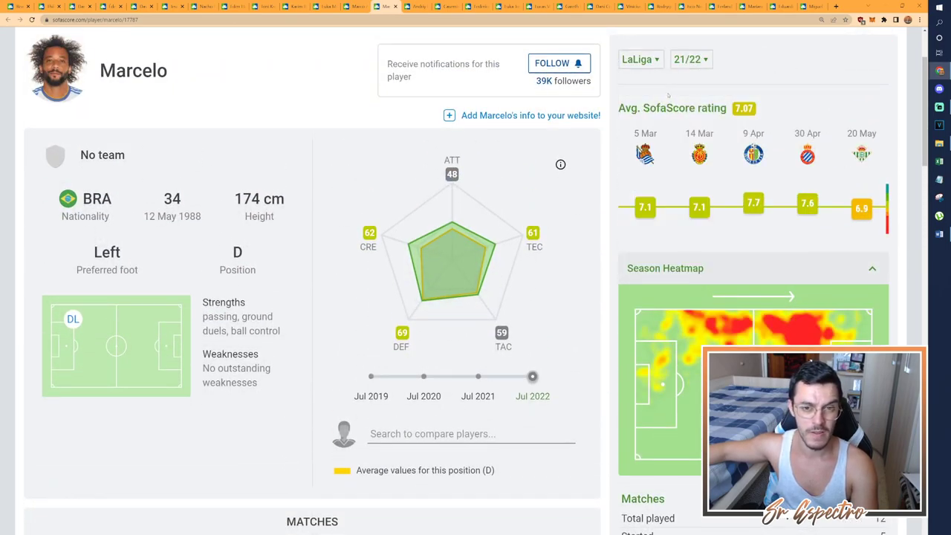
scroll(681, 152, down, 5)
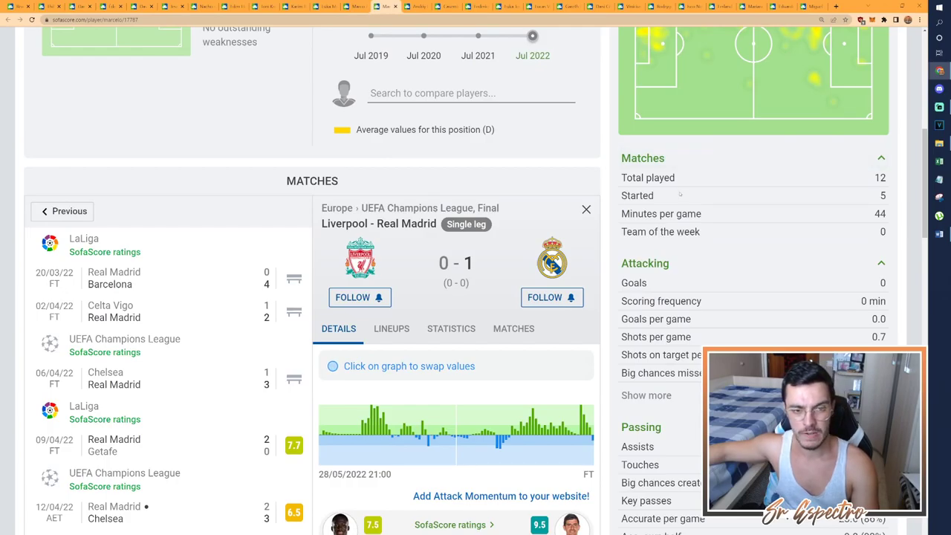
scroll(680, 195, up, 6)
scroll(680, 194, up, 1)
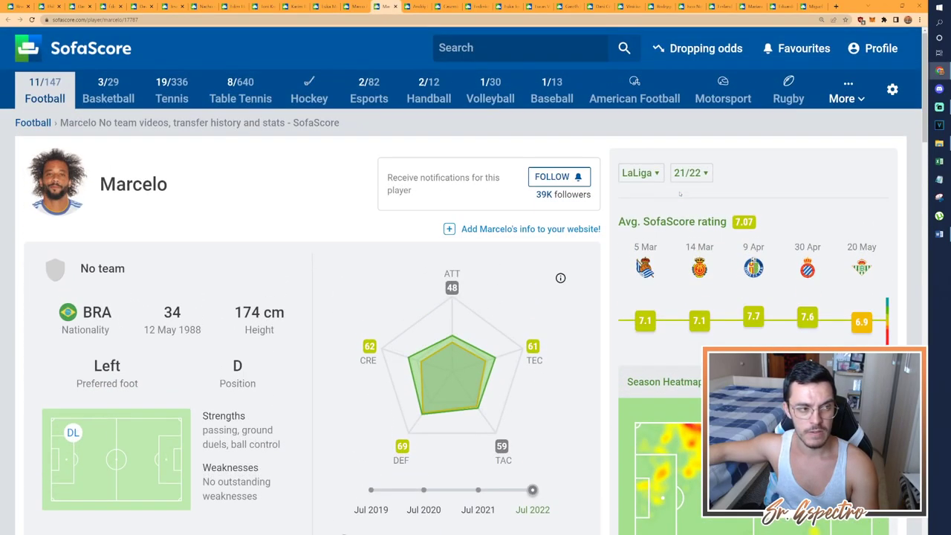
Check the Word ratings table, return to Marcelo's SofaScore page and re-examine his LaLiga 21/22 heatmap, attacking, passing and defending statistics
click(940, 234)
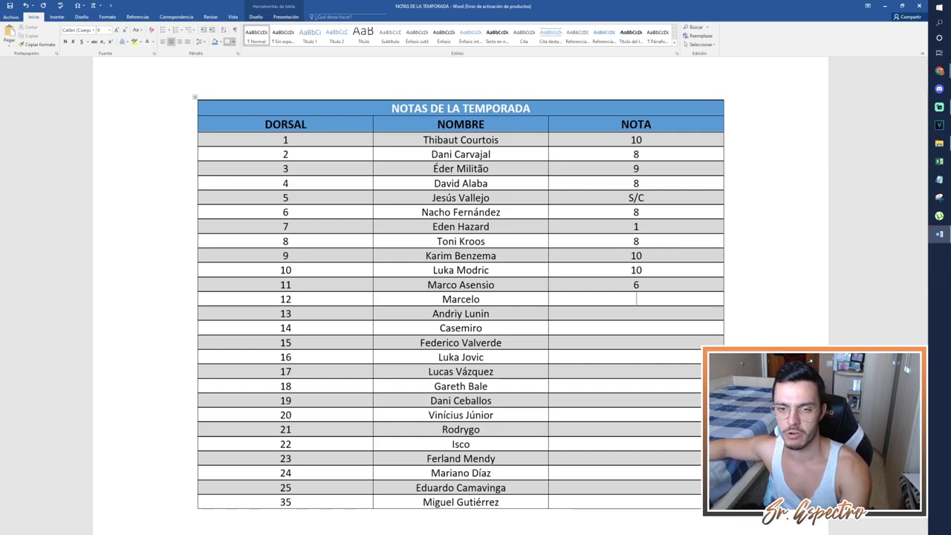
click(940, 234)
scroll(831, 272, down, 8)
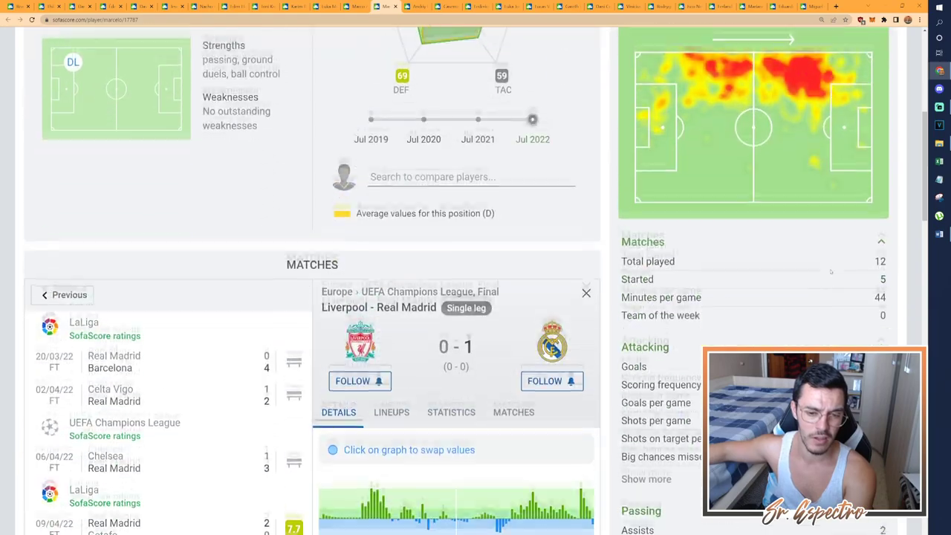
scroll(831, 272, down, 2)
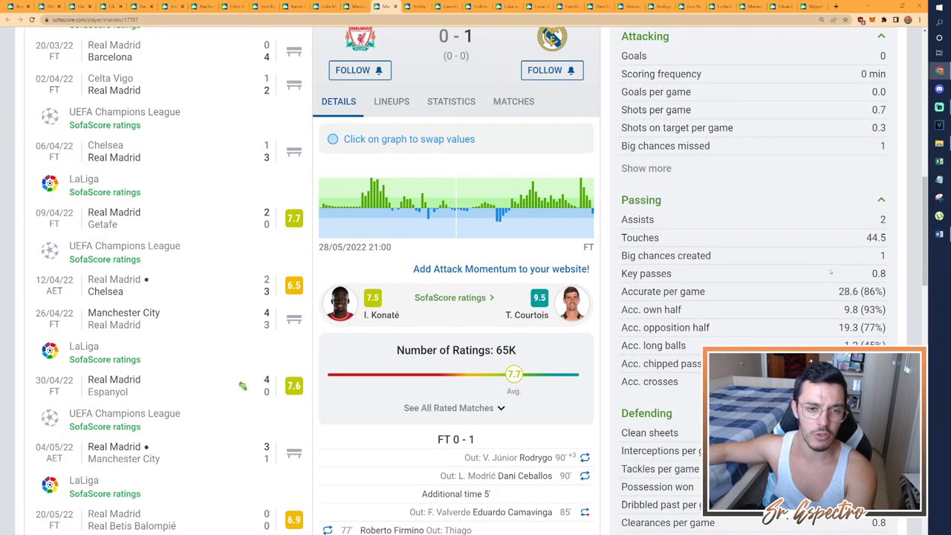
scroll(831, 272, up, 8)
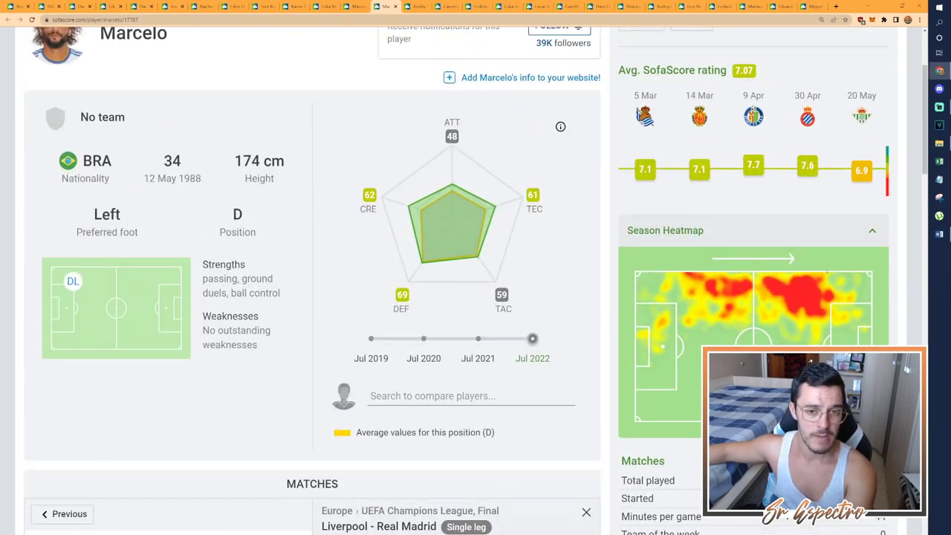
scroll(826, 271, up, 1)
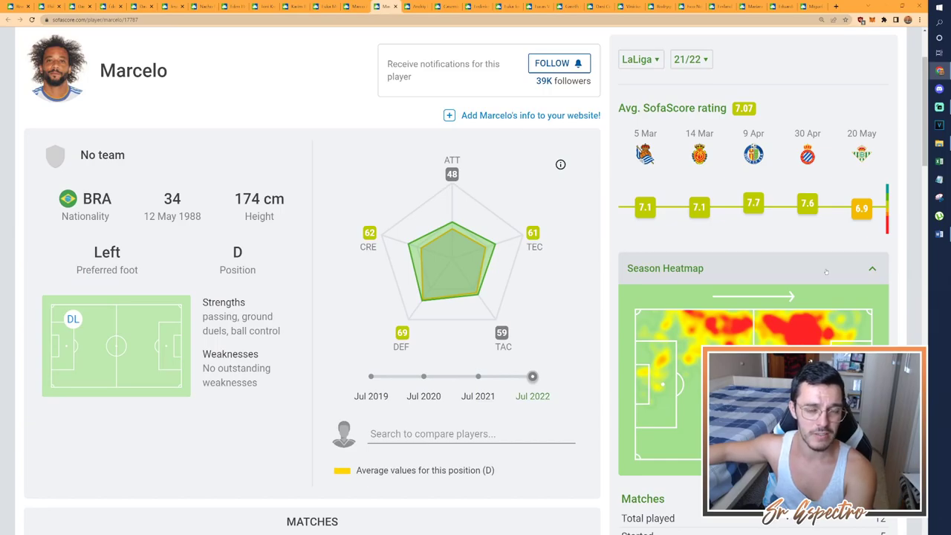
scroll(827, 272, up, 1)
scroll(826, 272, down, 2)
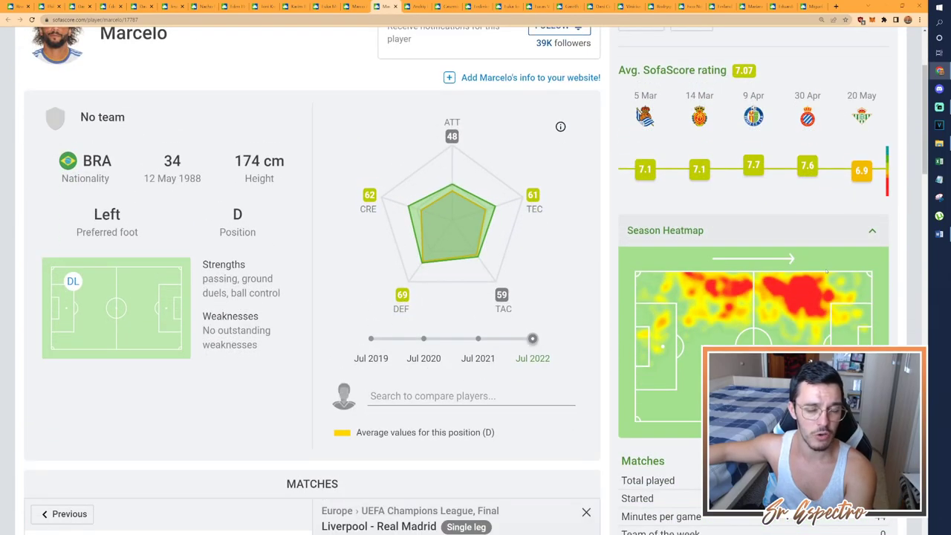
scroll(826, 272, down, 7)
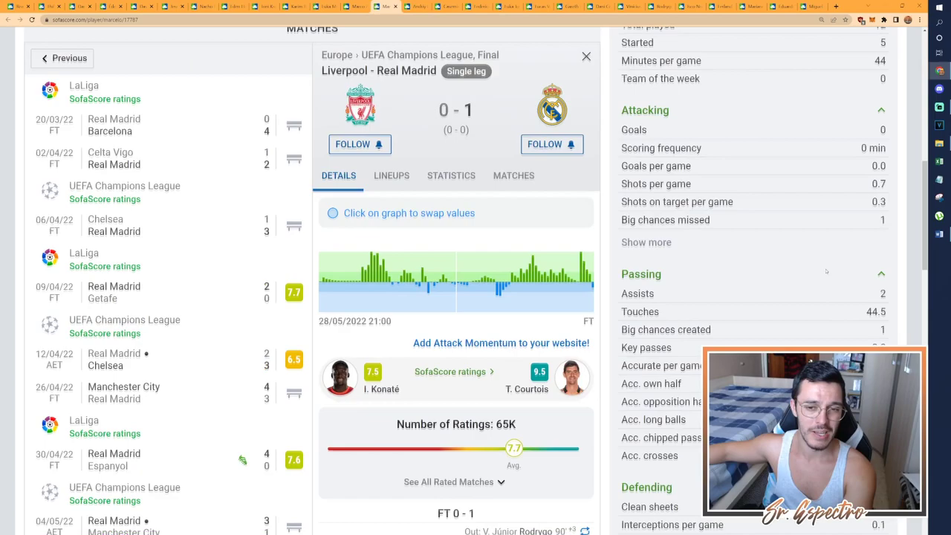
Re-examine Marcelo's LaLiga 21/22 passing and defending statistics, 12-month summary, match ratings and season heatmap on SofaScore
scroll(827, 272, down, 3)
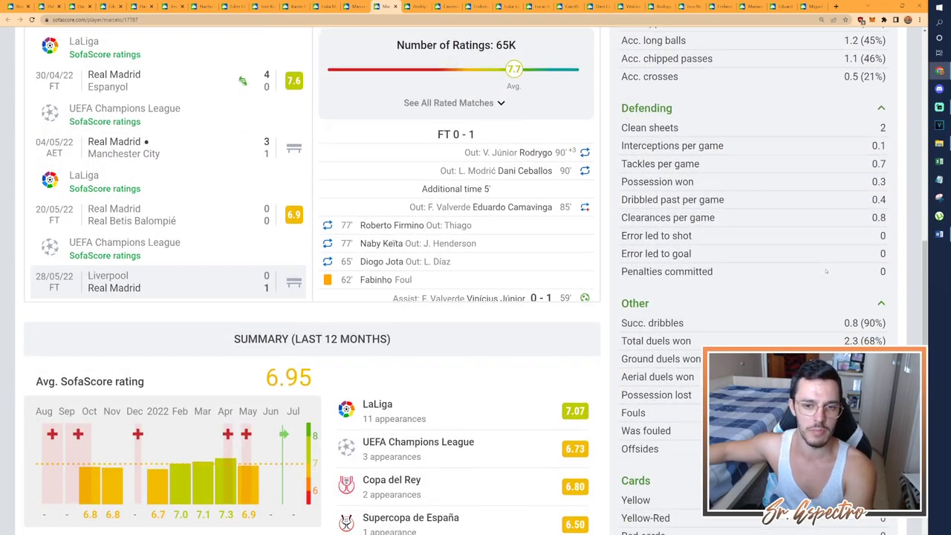
scroll(827, 272, down, 2)
scroll(827, 271, up, 12)
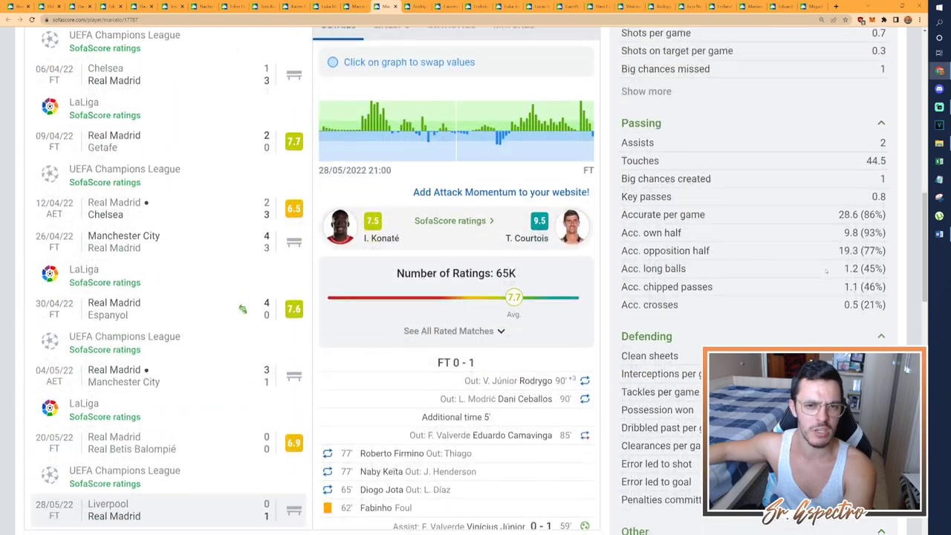
scroll(826, 272, up, 2)
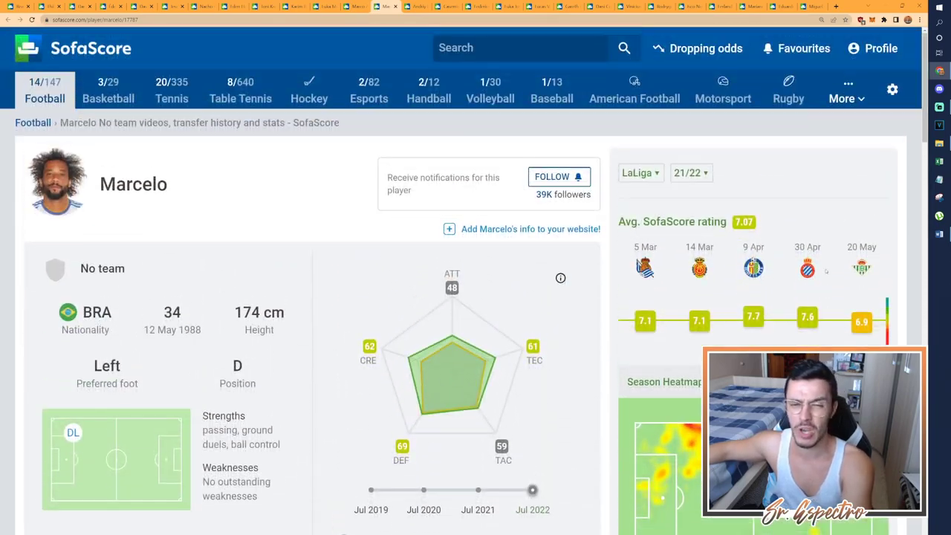
scroll(827, 272, down, 2)
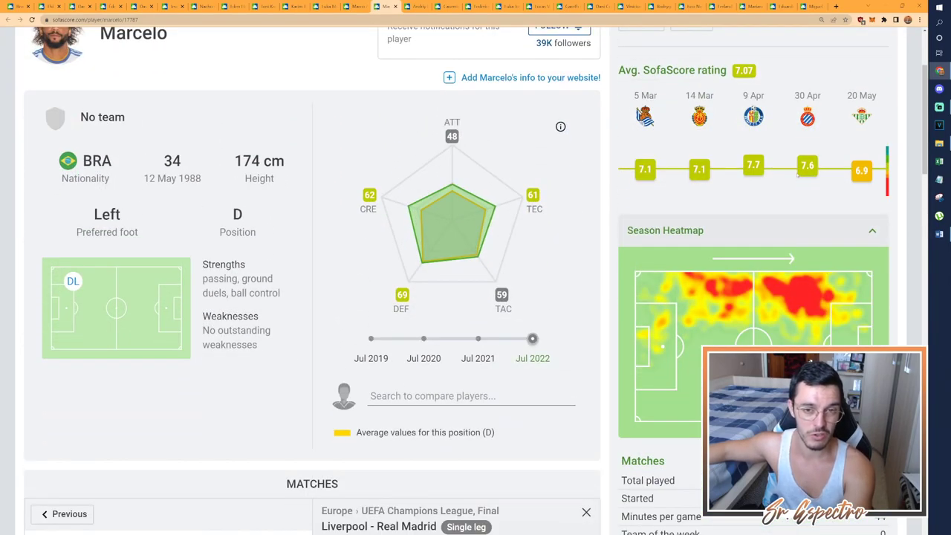
scroll(647, 170, up, 1)
scroll(662, 172, down, 5)
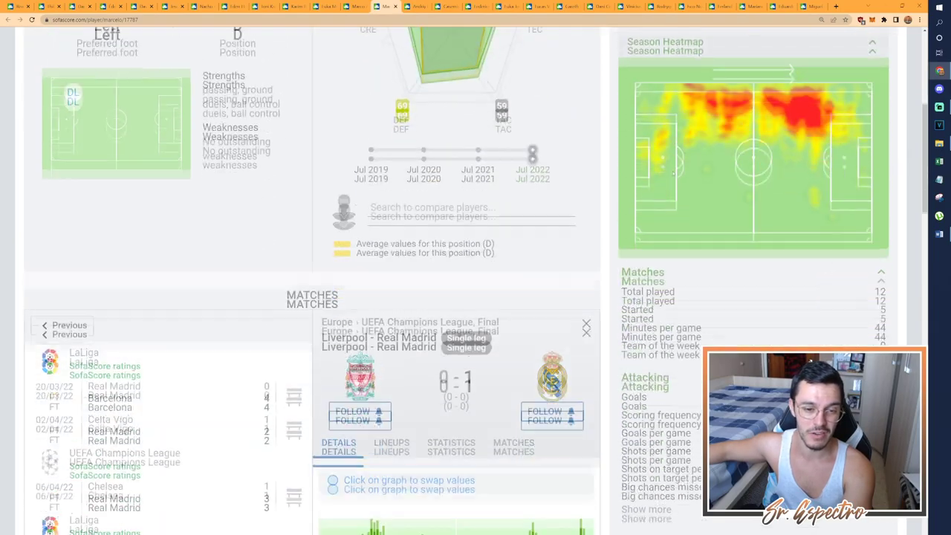
scroll(673, 173, up, 6)
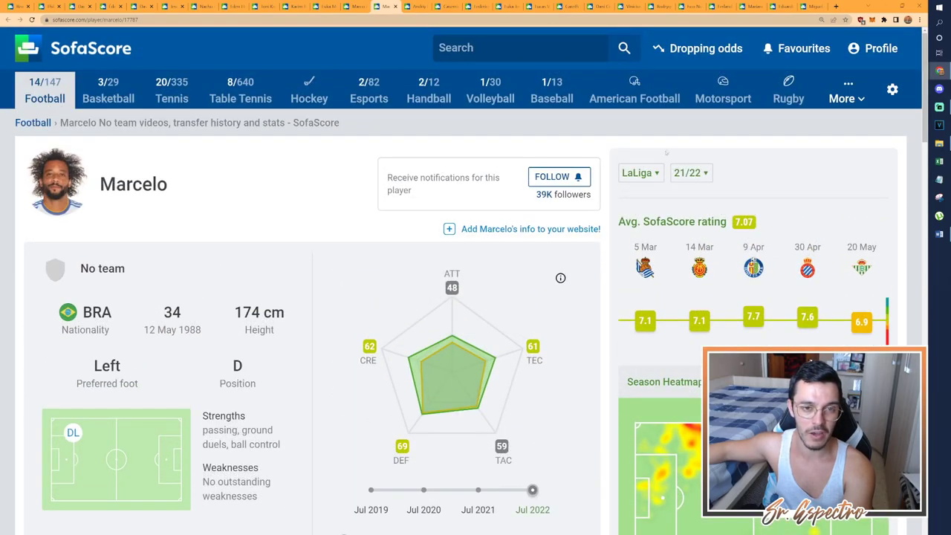
Select UEFA Champions League for Marcelo's statistics and examine his match ratings and season heatmap
click(650, 172)
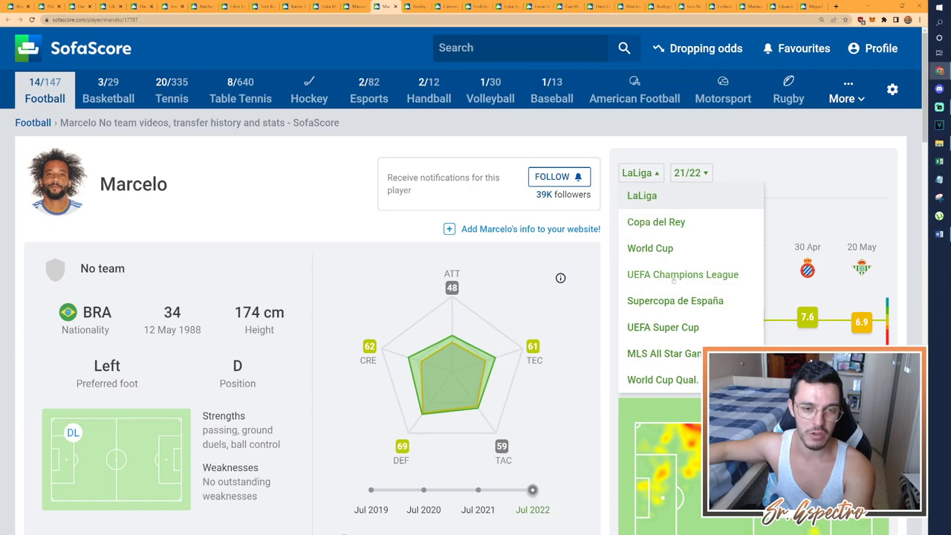
click(674, 275)
scroll(674, 275, down, 4)
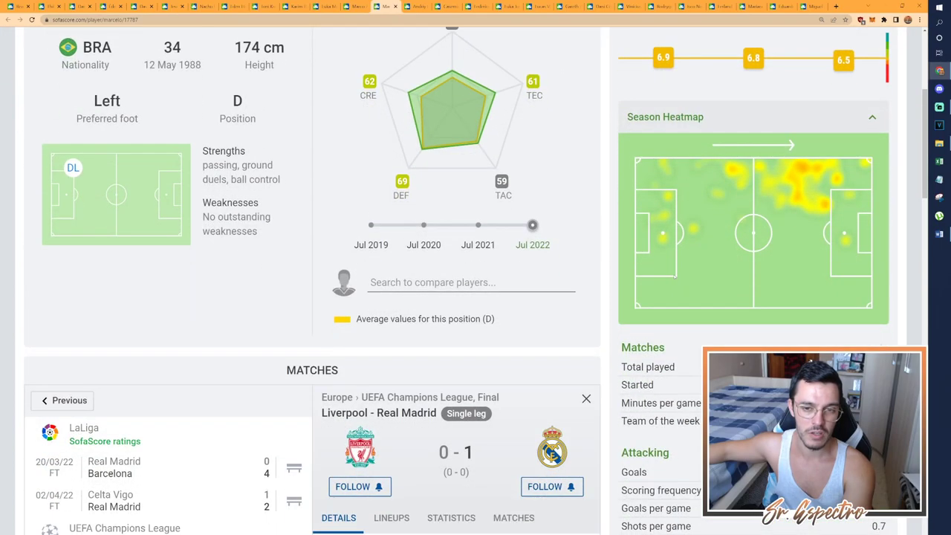
scroll(475, 281, down, 2)
scroll(476, 280, up, 4)
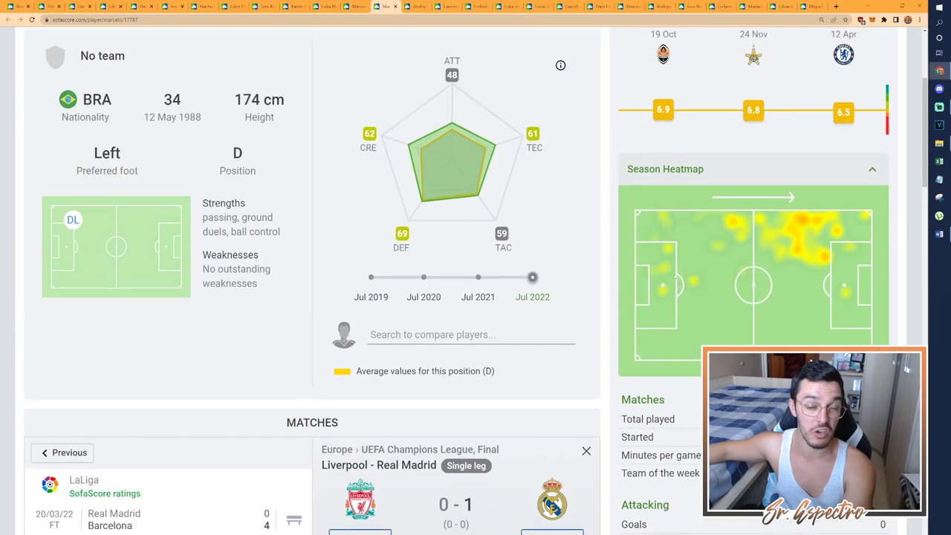
Switch to the Word ratings table and enter 5 as Marcelo's NOTA
click(940, 234)
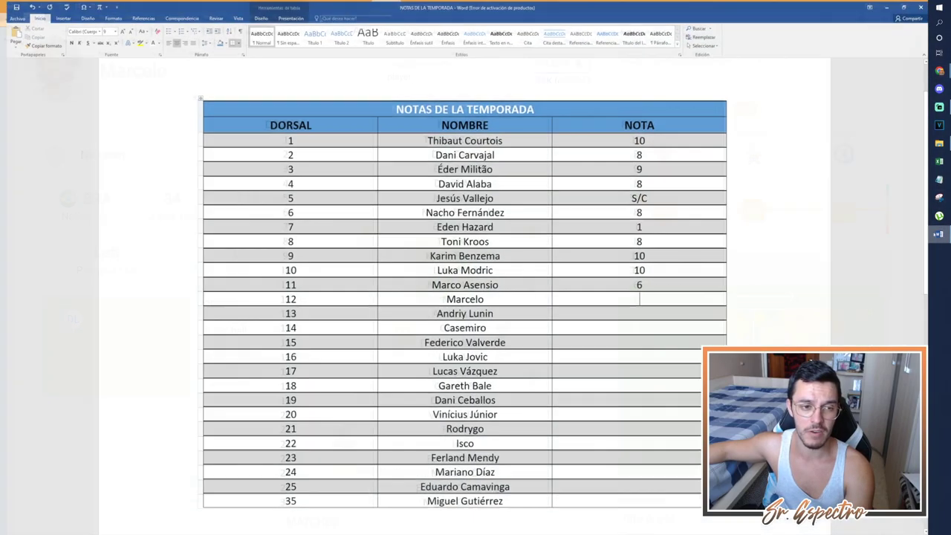
text(5)
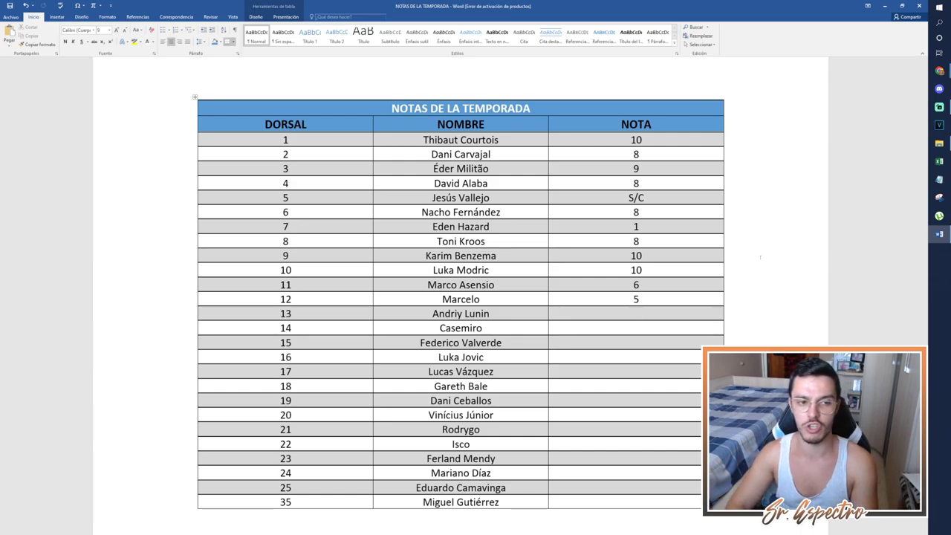
key(Down)
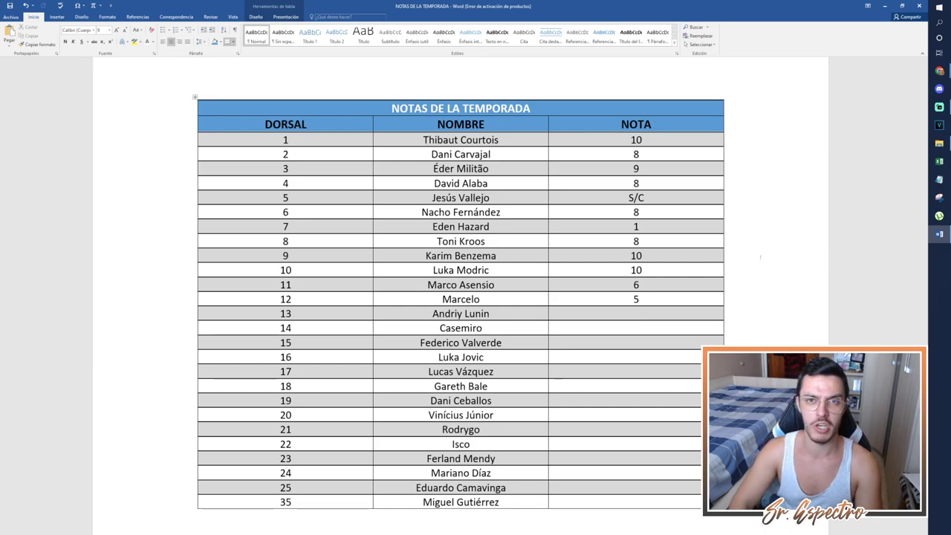
Open Andriy Lunin's SofaScore page in the browser, select Copa del Rey 21/22 and examine his match ratings and heatmap
key(alt+Tab)
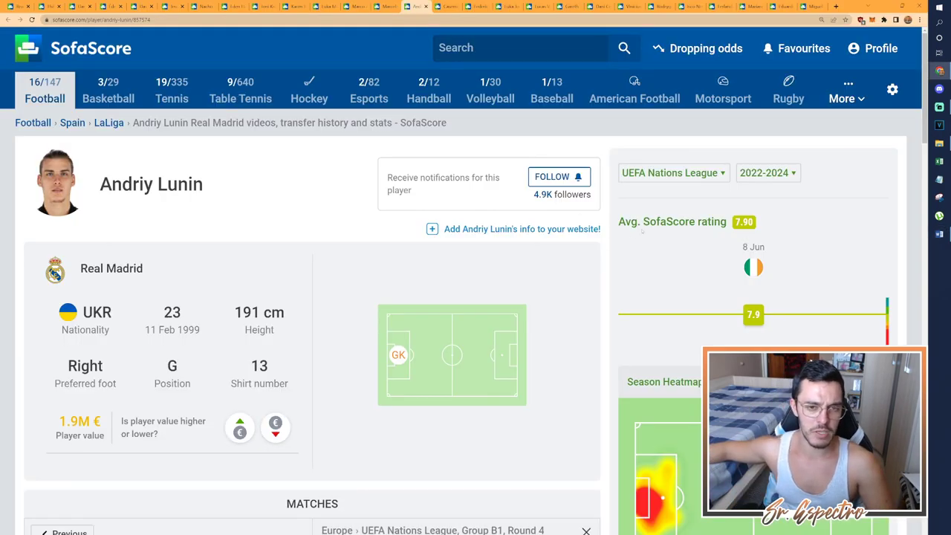
click(685, 179)
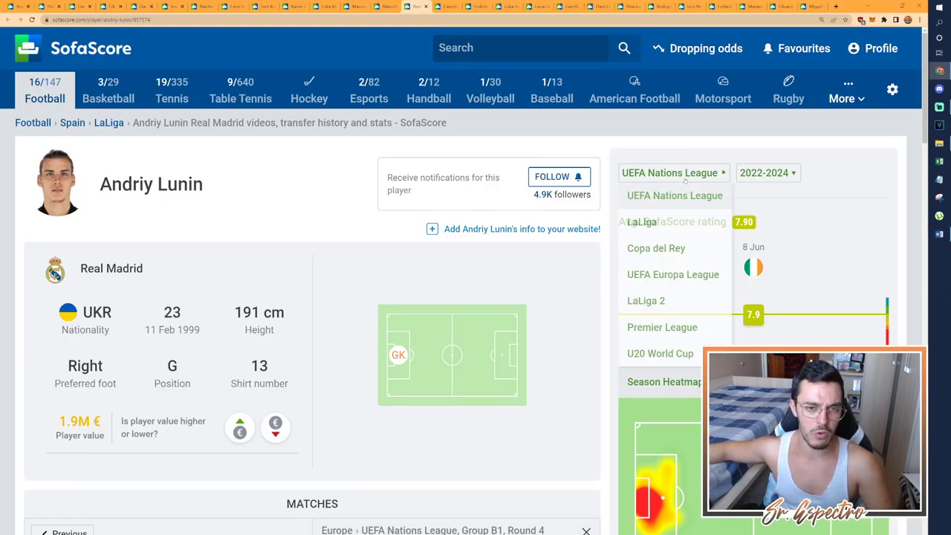
click(660, 253)
scroll(666, 255, down, 2)
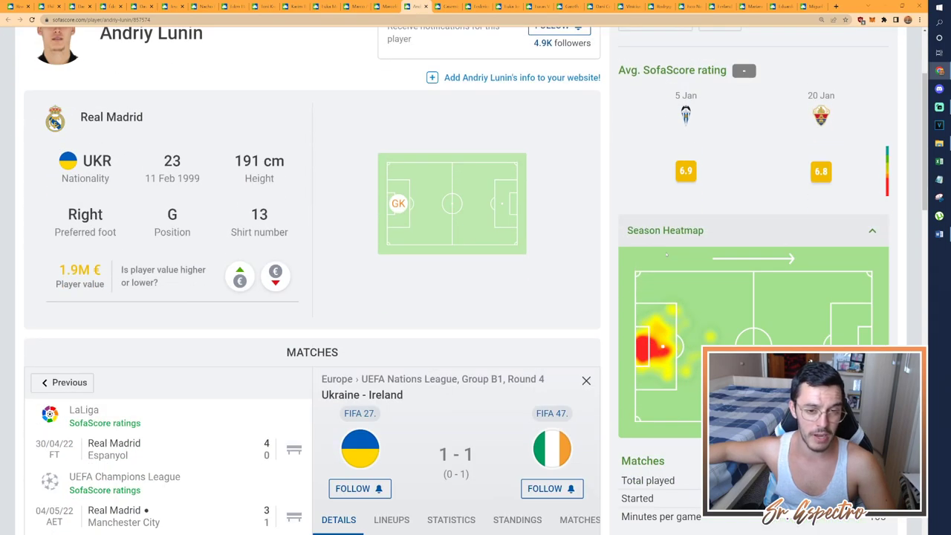
scroll(667, 255, down, 1)
scroll(667, 255, up, 2)
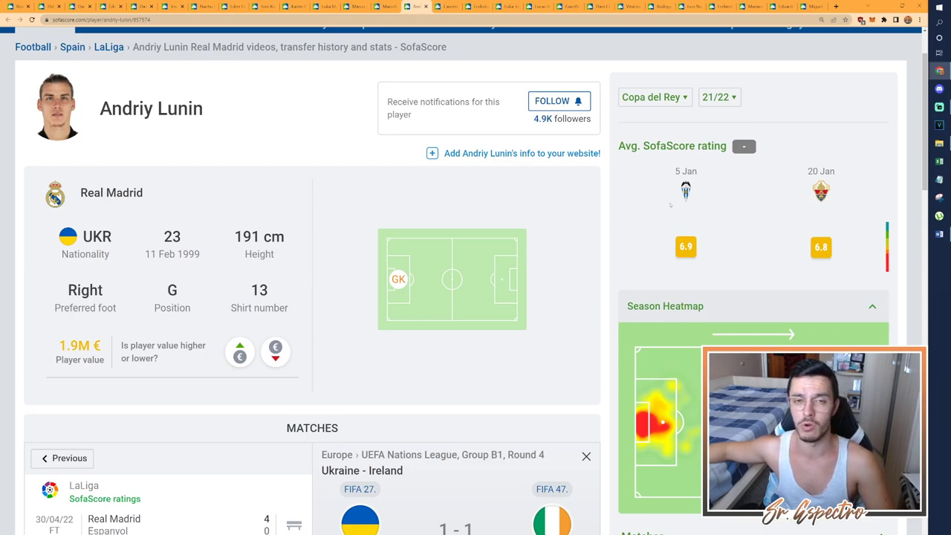
scroll(670, 205, down, 3)
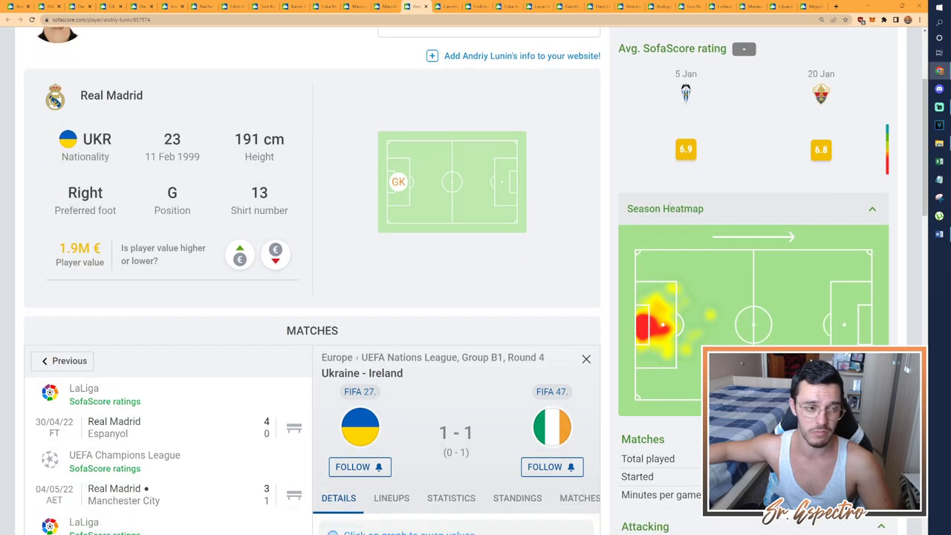
scroll(670, 205, up, 3)
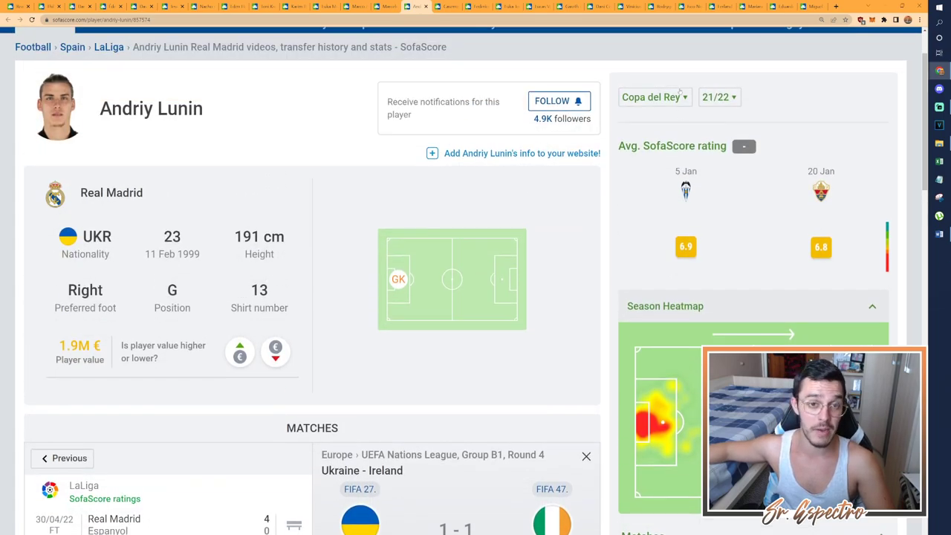
Select LaLiga 21/22 for Andriy Lunin and examine his ratings, heatmap, matches and goalkeeping statistics
click(654, 97)
click(654, 147)
scroll(659, 147, down, 1)
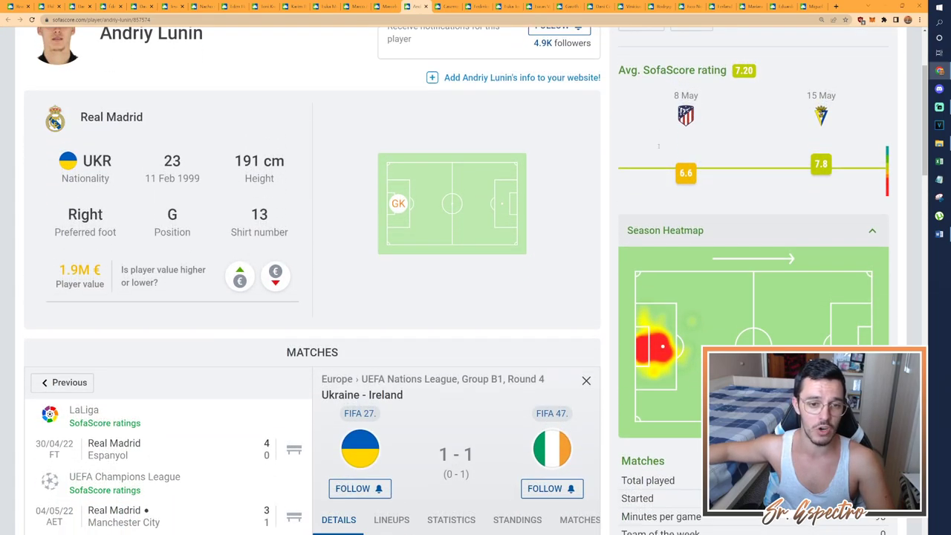
scroll(658, 149, down, 4)
scroll(659, 148, up, 5)
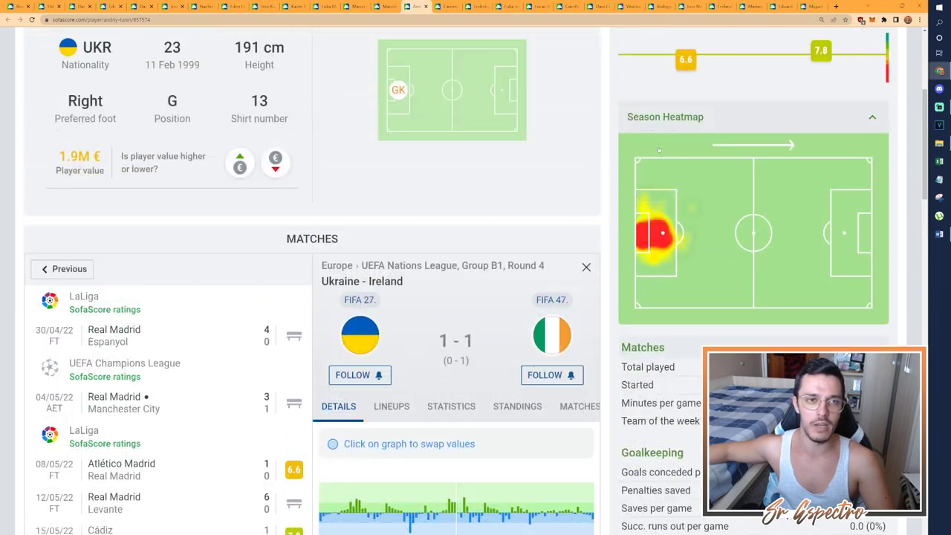
scroll(659, 148, up, 1)
scroll(658, 148, down, 3)
scroll(658, 149, up, 2)
scroll(658, 149, up, 2)
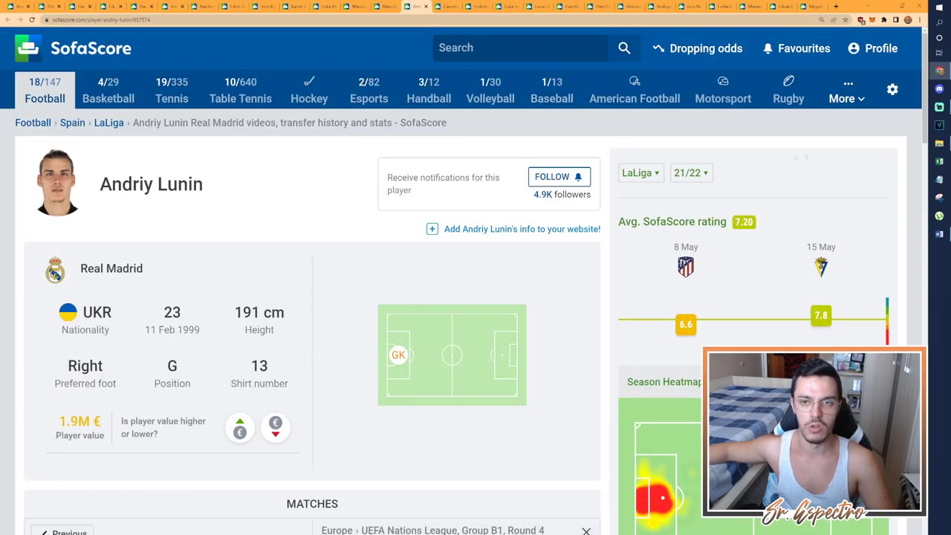
scroll(810, 221, down, 1)
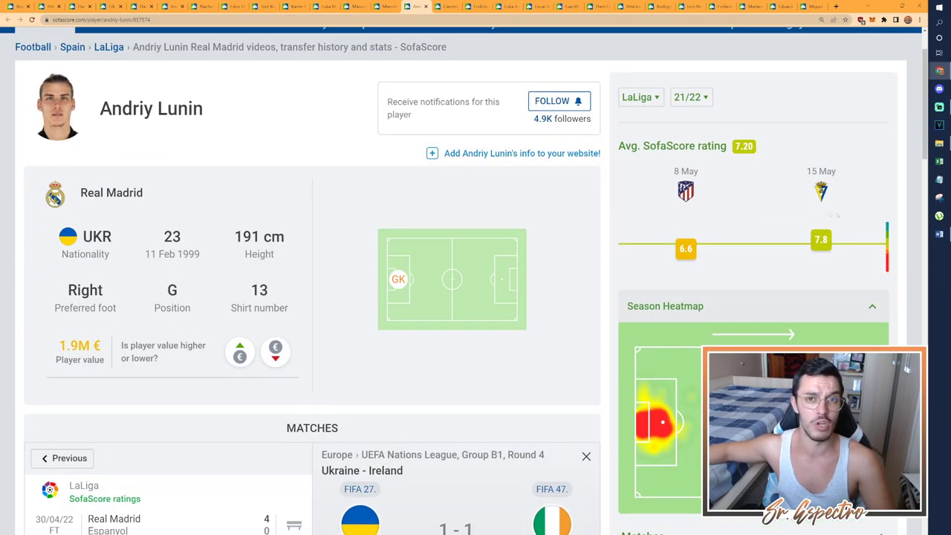
In the Word ratings table, enter 7 as Andriy Lunin's NOTA and replace Jesús Vallejo's rating with 5
click(940, 234)
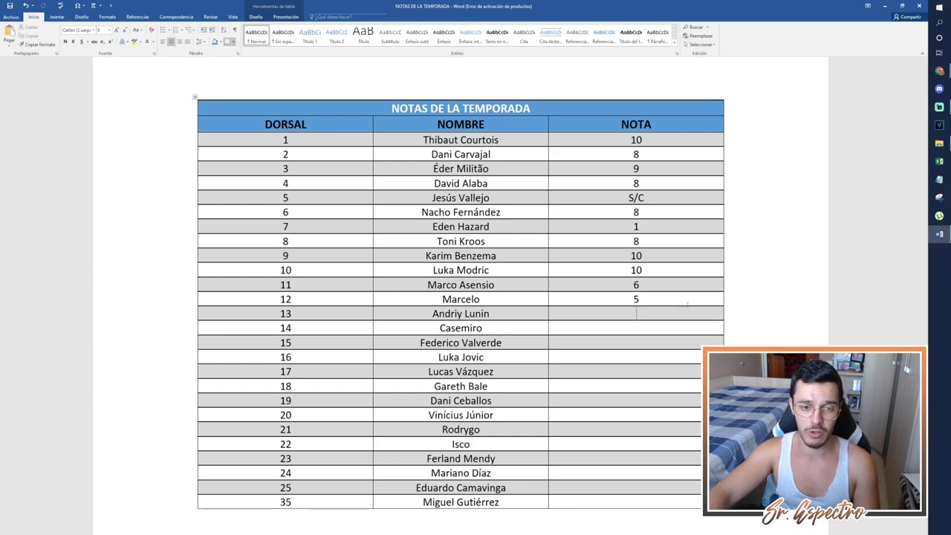
text(7)
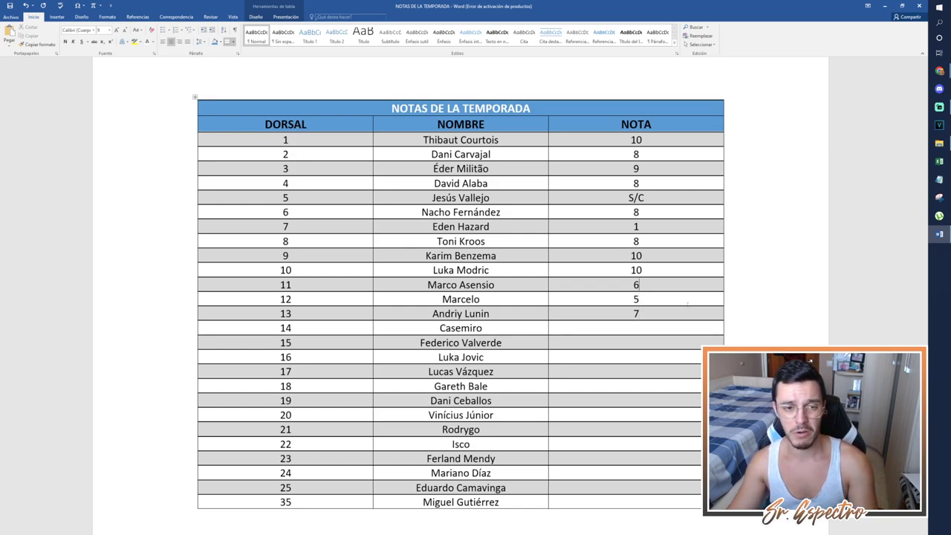
key(shift+Left)
key(shift+Left)
key(shift+Left)
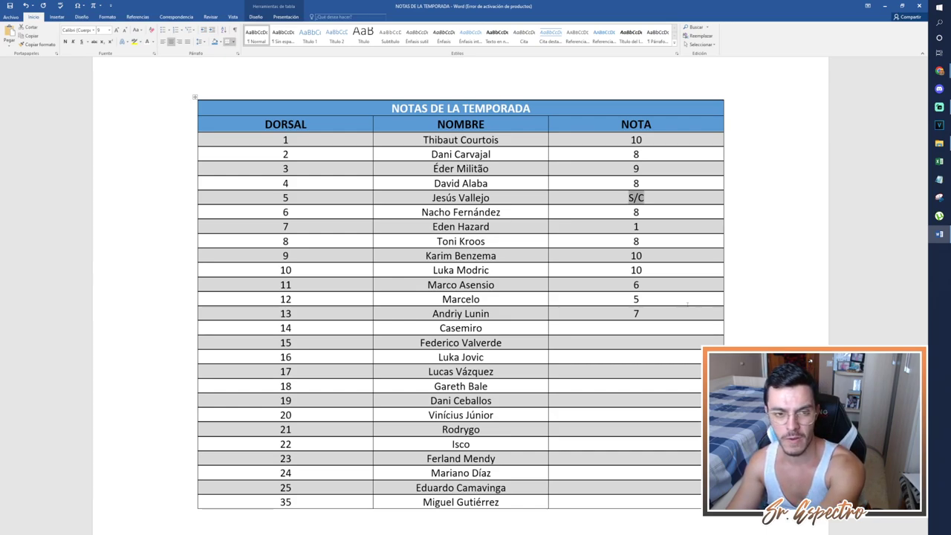
text(5)
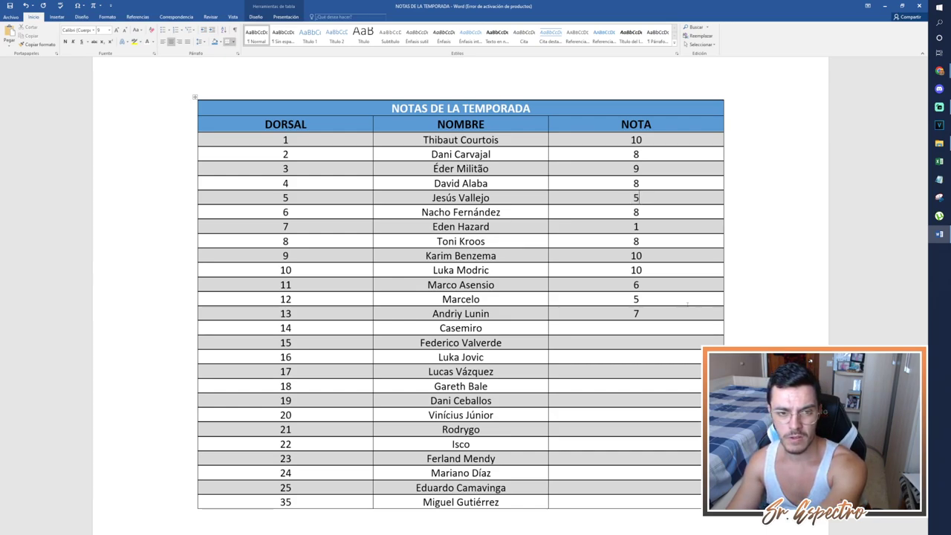
key(Down)
key(Down)
key(Down)
key(Down)
key(Down)
key(Down)
key(Down)
key(Down)
key(Down)
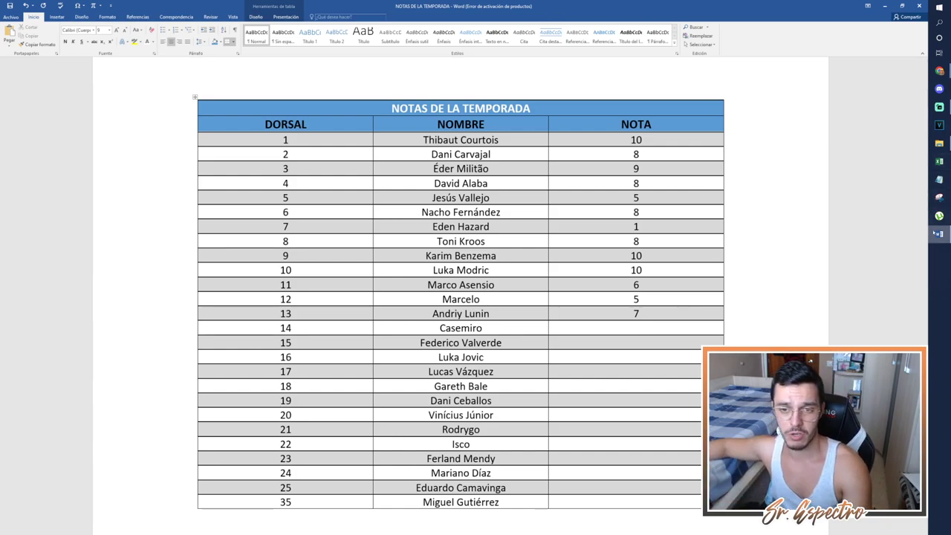
Open Casemiro's SofaScore page in the browser and examine his UEFA Champions League 21/22 attacking, passing and defending statistics and 12-month summary
click(940, 234)
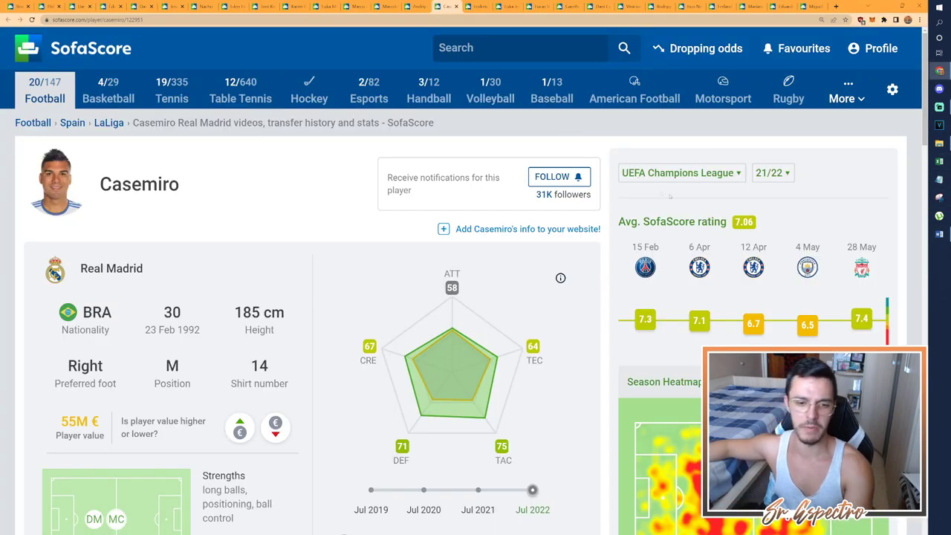
scroll(635, 199, down, 6)
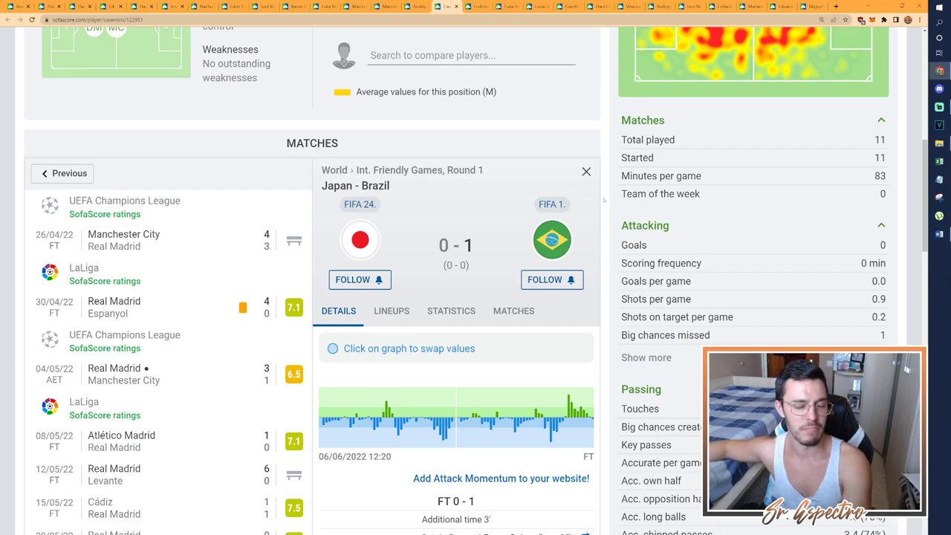
scroll(604, 200, down, 3)
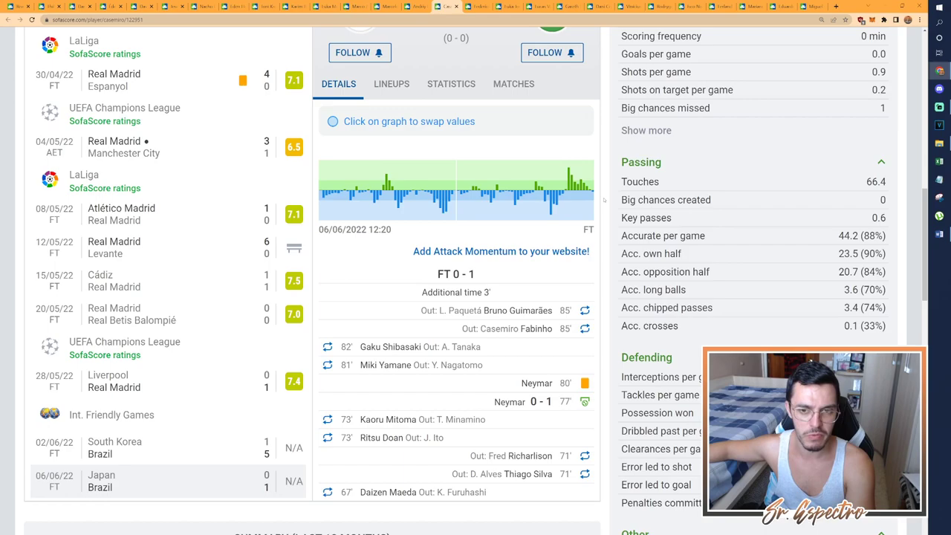
scroll(604, 199, down, 2)
scroll(605, 199, up, 2)
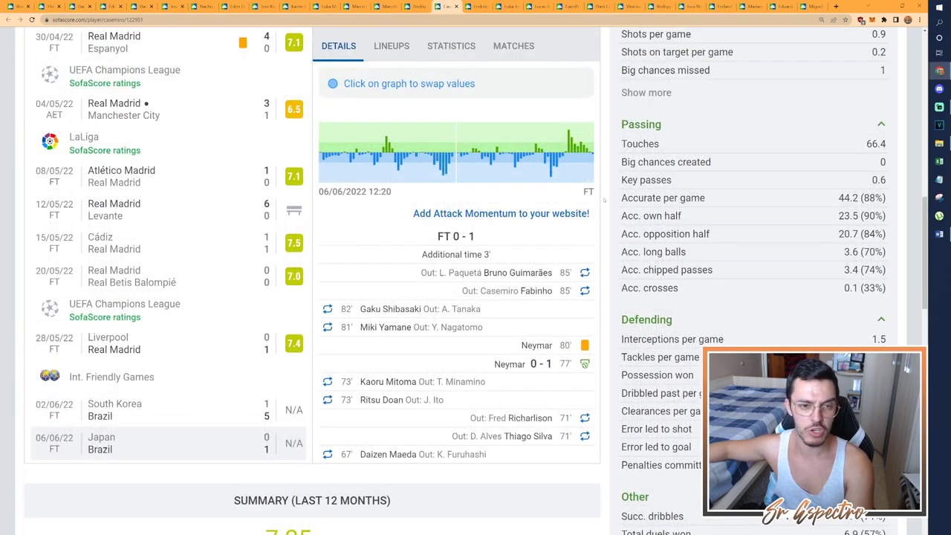
scroll(604, 200, down, 4)
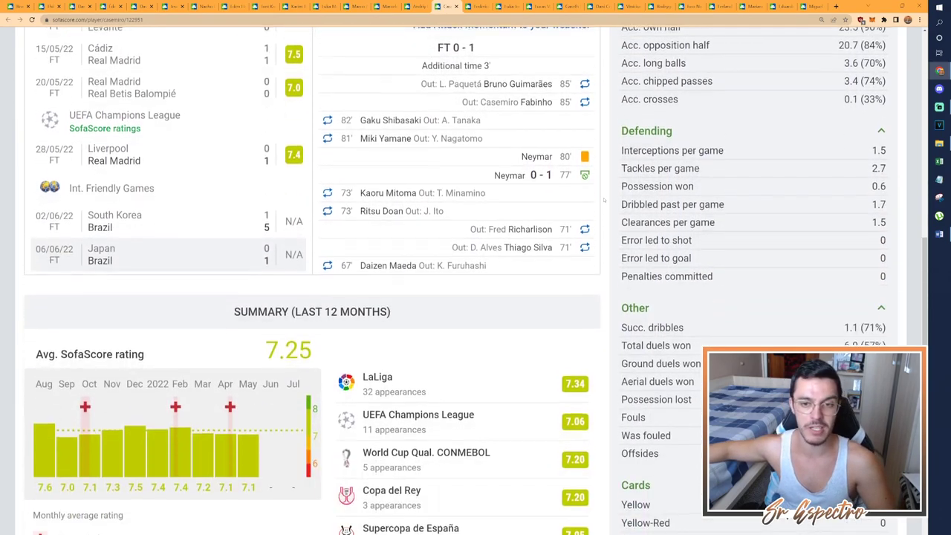
scroll(605, 199, up, 5)
scroll(604, 199, up, 7)
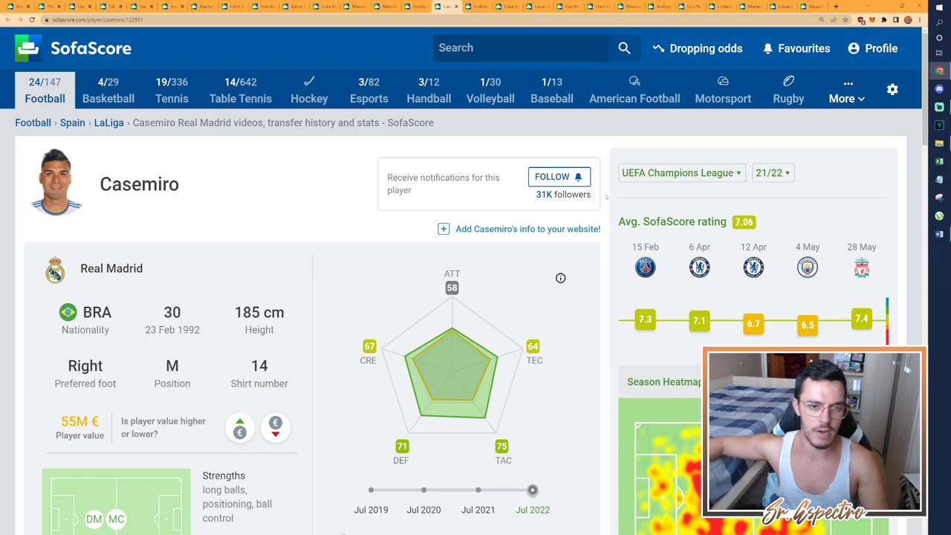
Return to the Word ratings table and enter 8 as Casemiro's NOTA
key(alt+Tab)
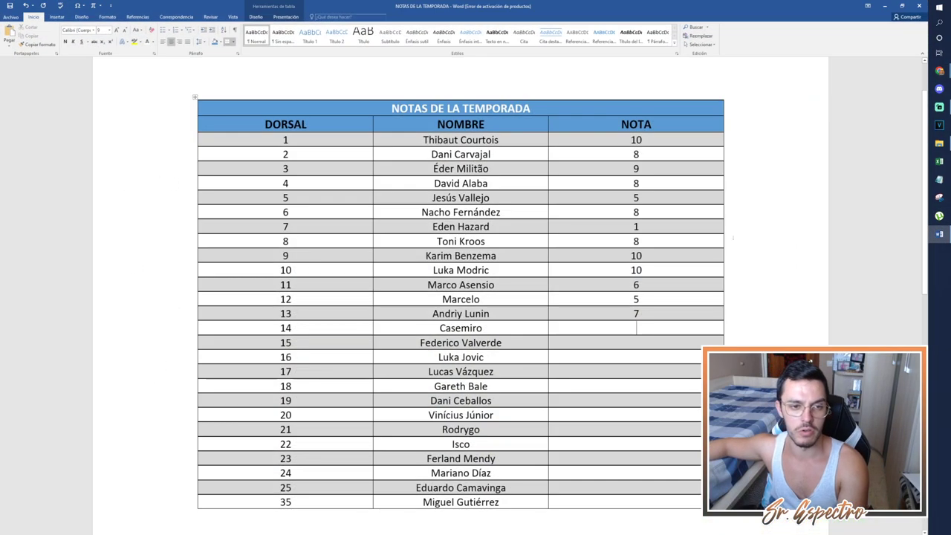
text(8)
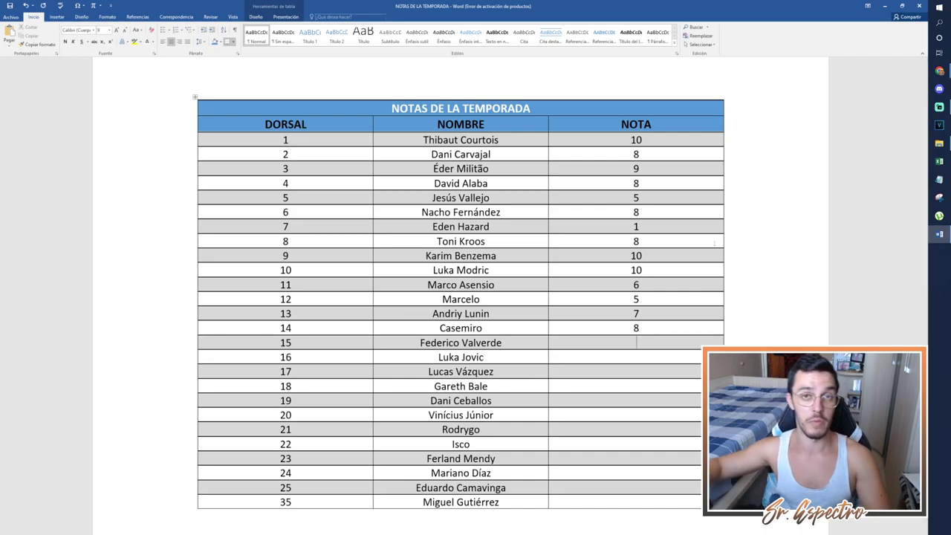
Open Federico Valverde's SofaScore page in the browser and examine his UEFA Champions League 21/22 ratings, heatmap, matches and attacking statistics
key(alt+Tab)
key(ctrl+Tab)
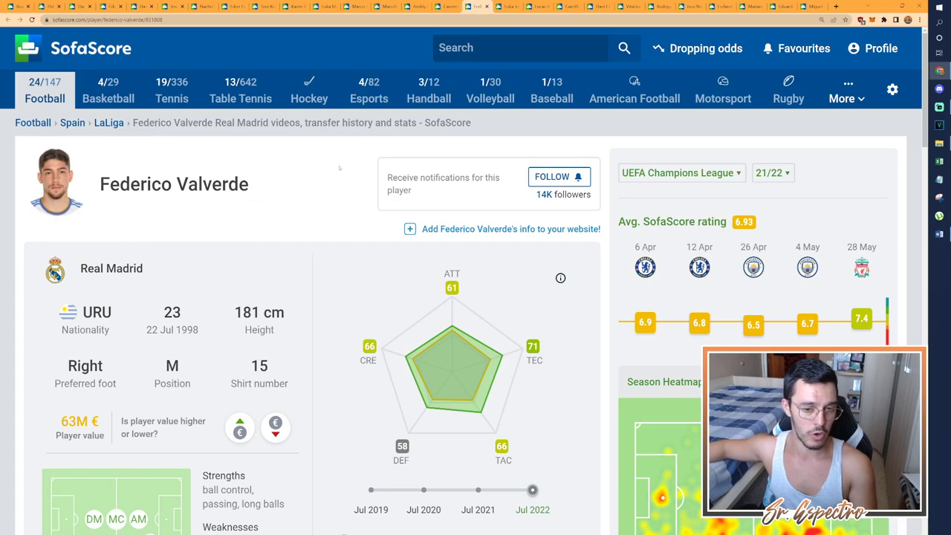
scroll(340, 168, down, 1)
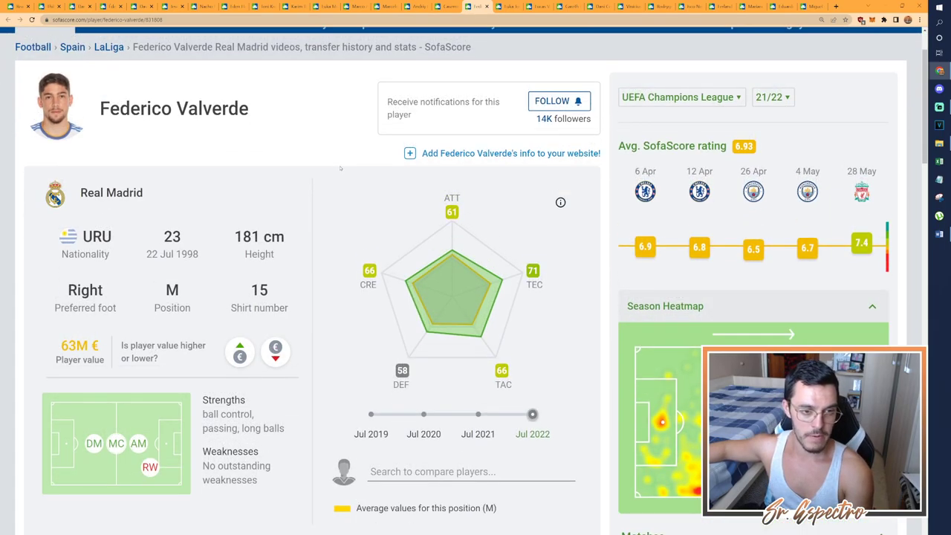
scroll(340, 168, down, 6)
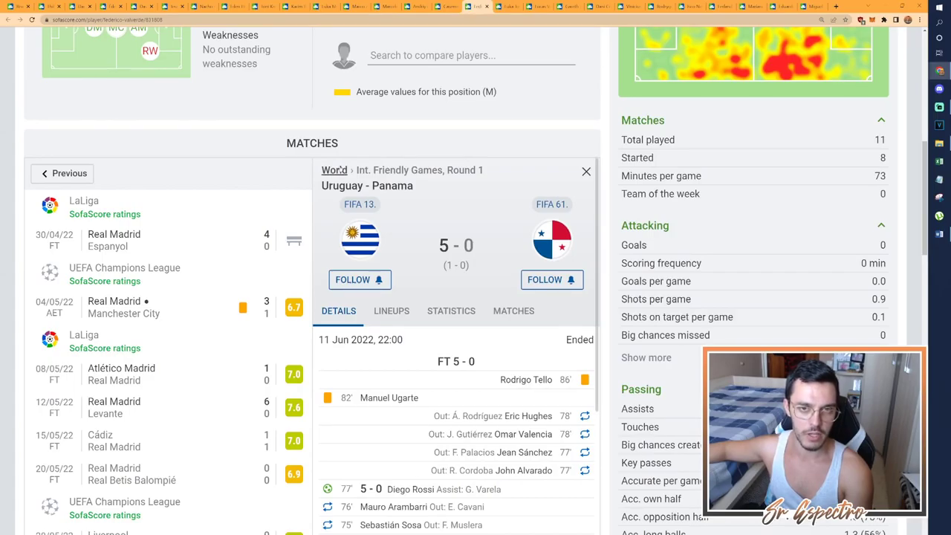
scroll(524, 151, up, 5)
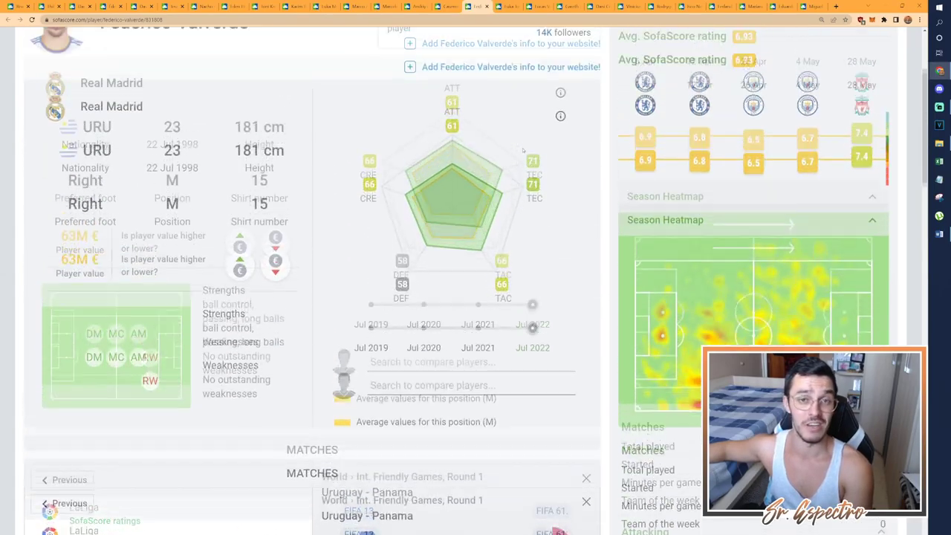
scroll(524, 151, up, 3)
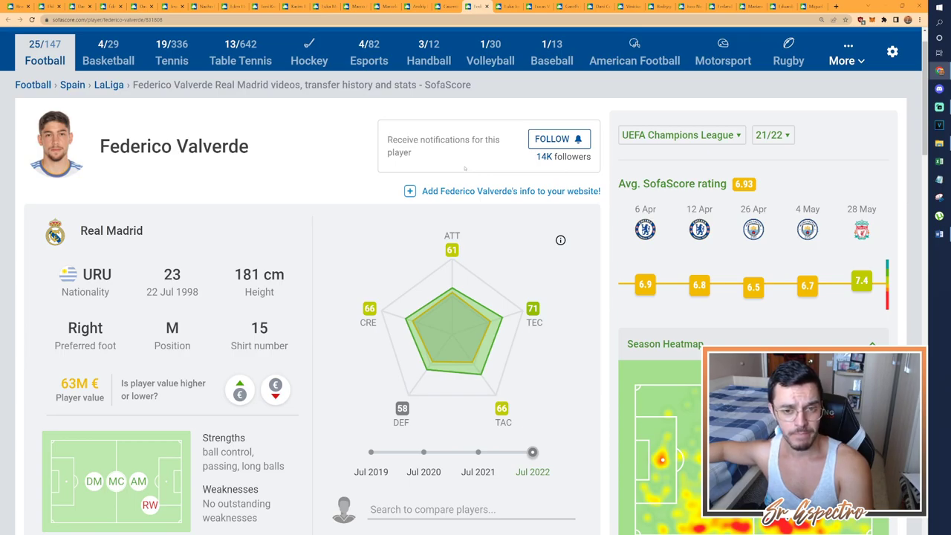
scroll(464, 169, down, 6)
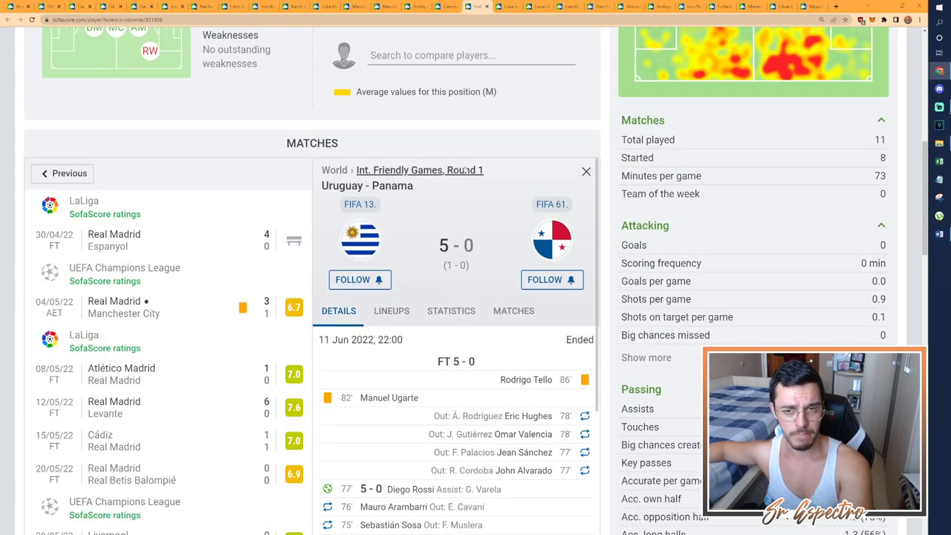
scroll(465, 169, up, 7)
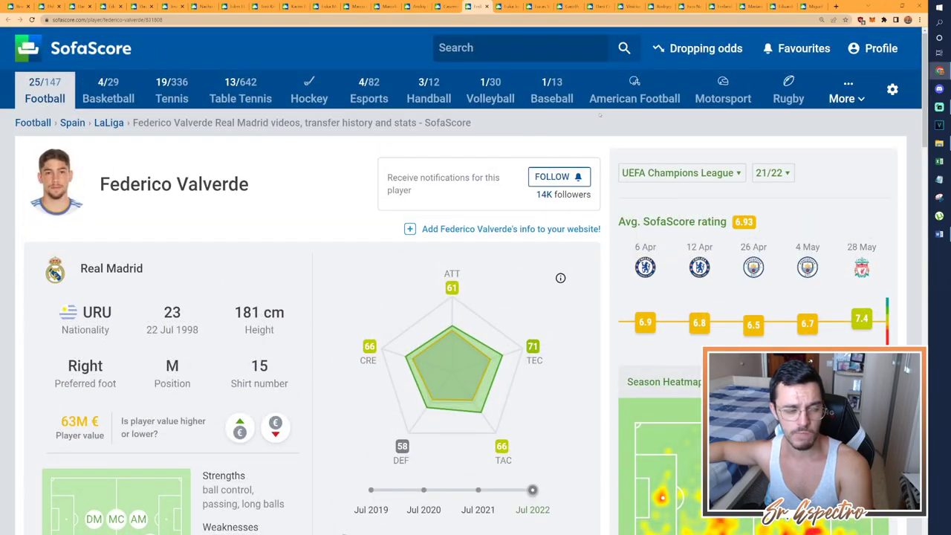
Return to the Word ratings table and enter 8 as Federico Valverde's NOTA
click(940, 234)
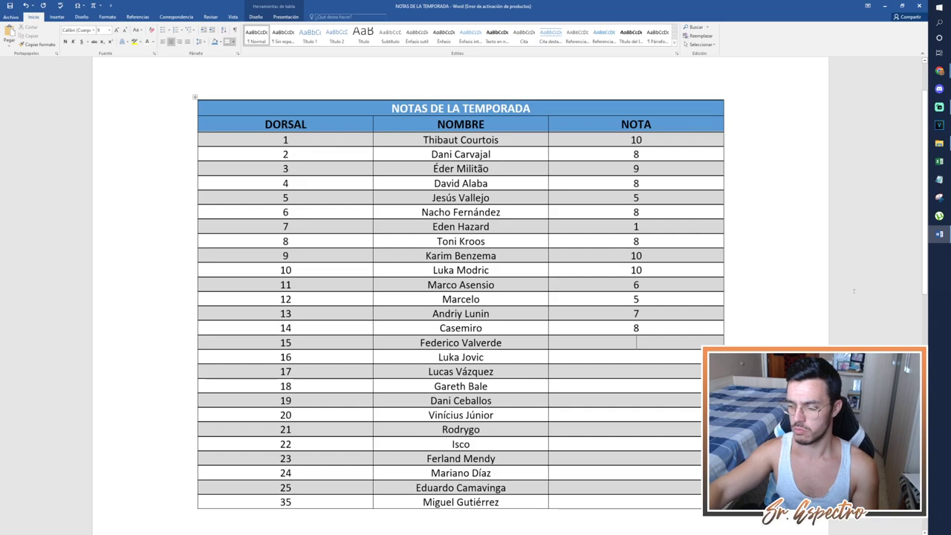
text(8)
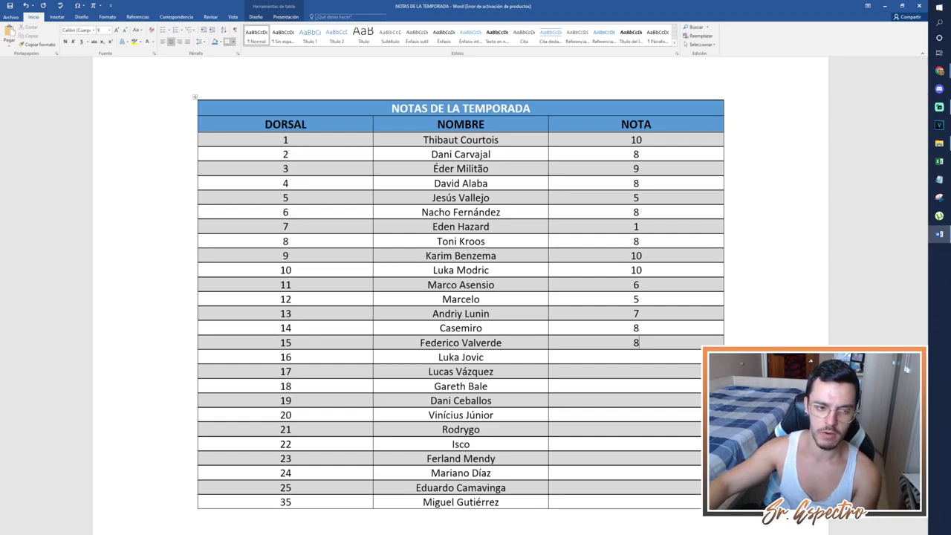
Open Luka Jović's SofaScore page in the browser, select LaLiga, and examine his 21/22 ratings, heatmap and match statistics
key(alt+Tab)
click(645, 177)
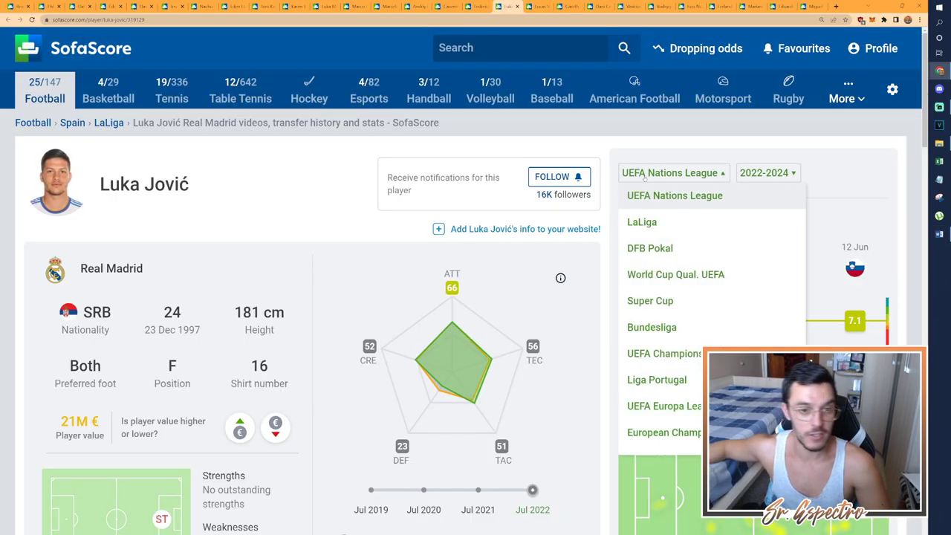
click(641, 220)
scroll(476, 297, down, 5)
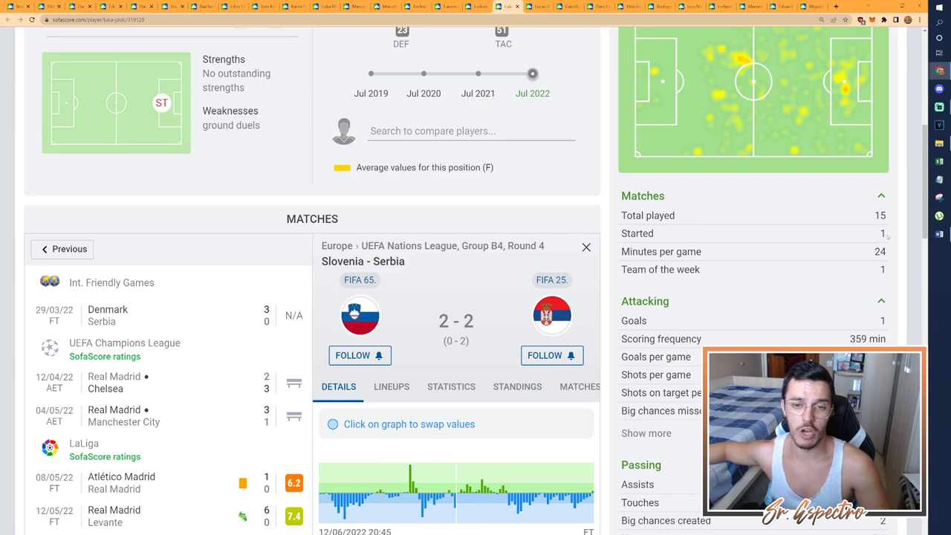
scroll(476, 297, up, 3)
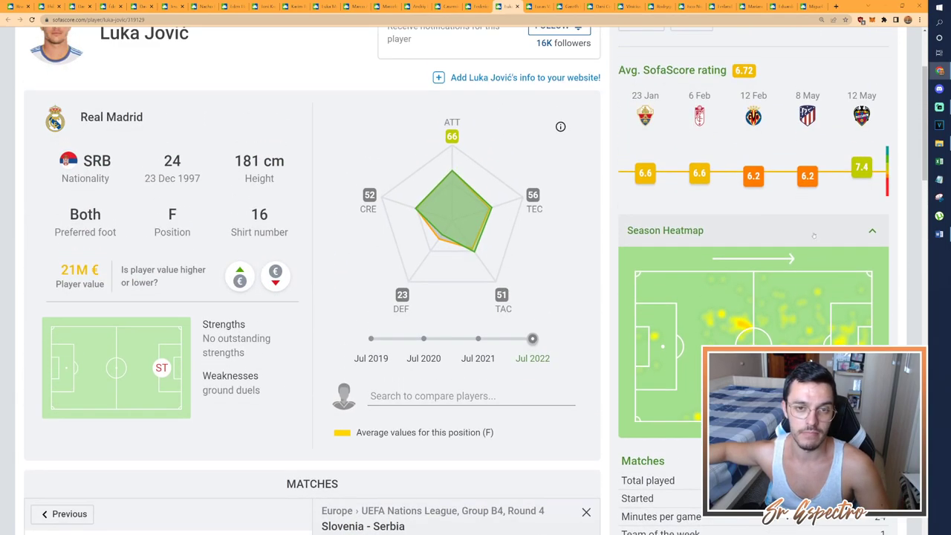
Select UEFA Champions League for Luka Jović and examine his match, attacking, passing and defending statistics
scroll(476, 297, up, 1)
click(657, 97)
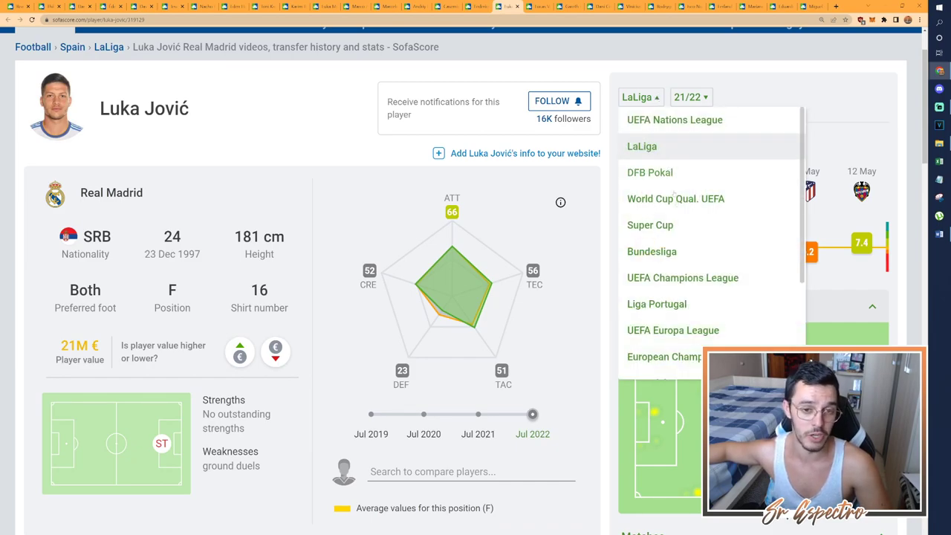
click(683, 276)
scroll(683, 277, down, 5)
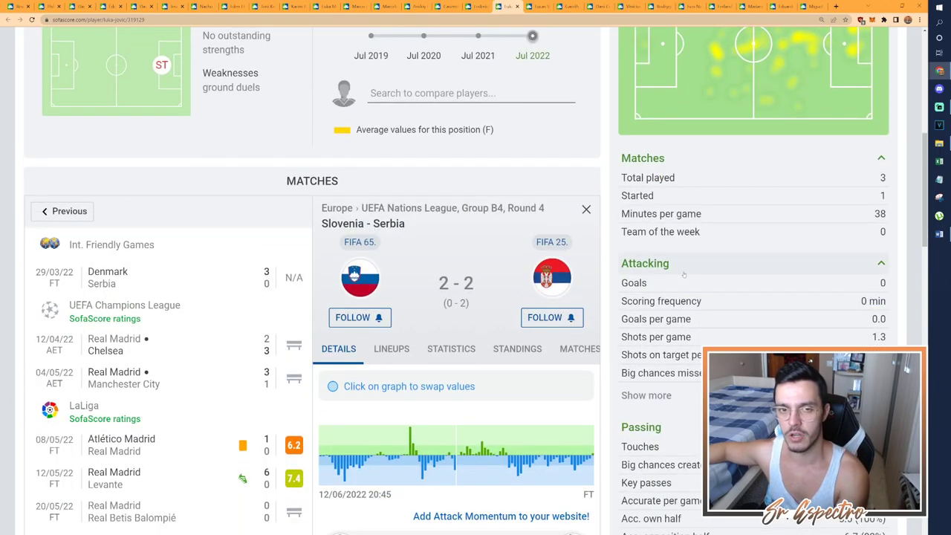
scroll(684, 275, down, 4)
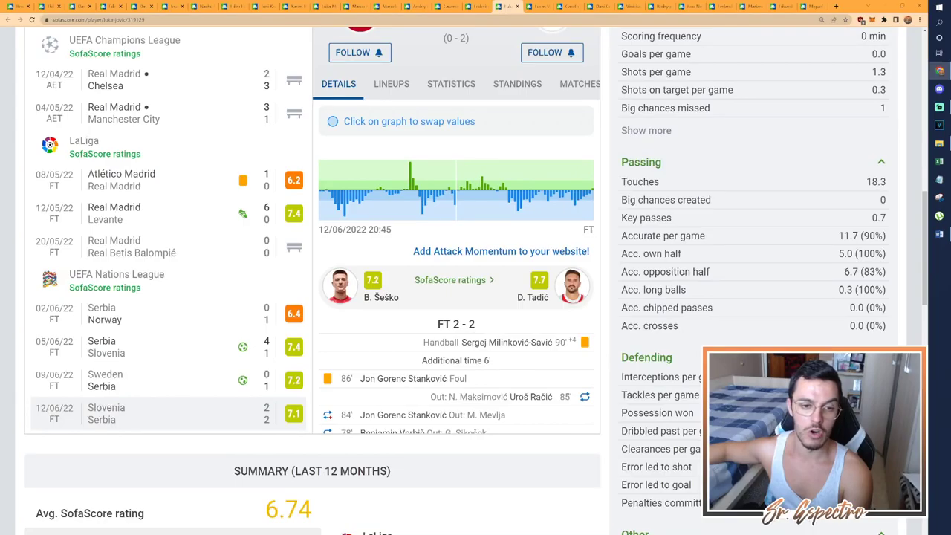
scroll(715, 122, down, 2)
scroll(715, 121, up, 9)
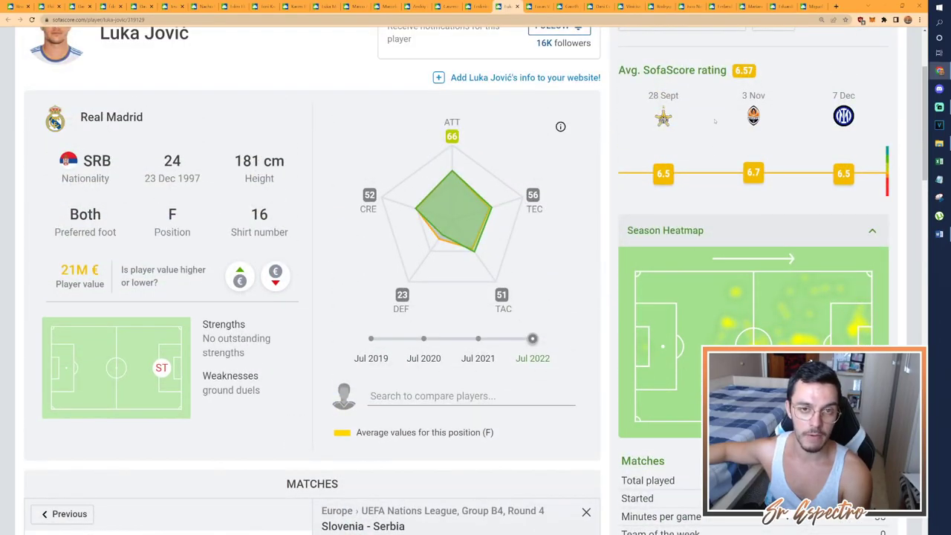
Switch Luka Jović's statistics back to LaLiga, examine them with his 12-month summary, and return to the Word ratings table
scroll(714, 112, up, 1)
click(710, 95)
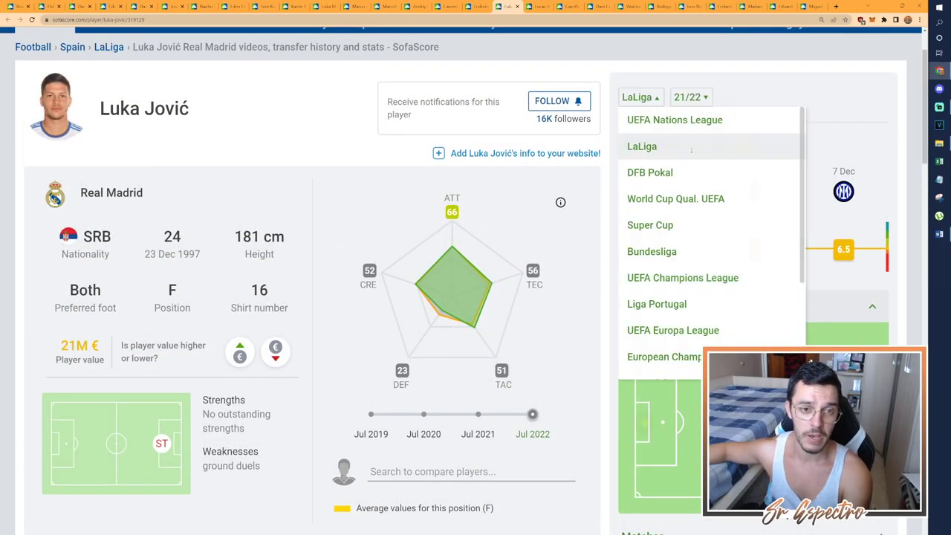
click(692, 146)
scroll(693, 160, down, 2)
scroll(694, 160, down, 7)
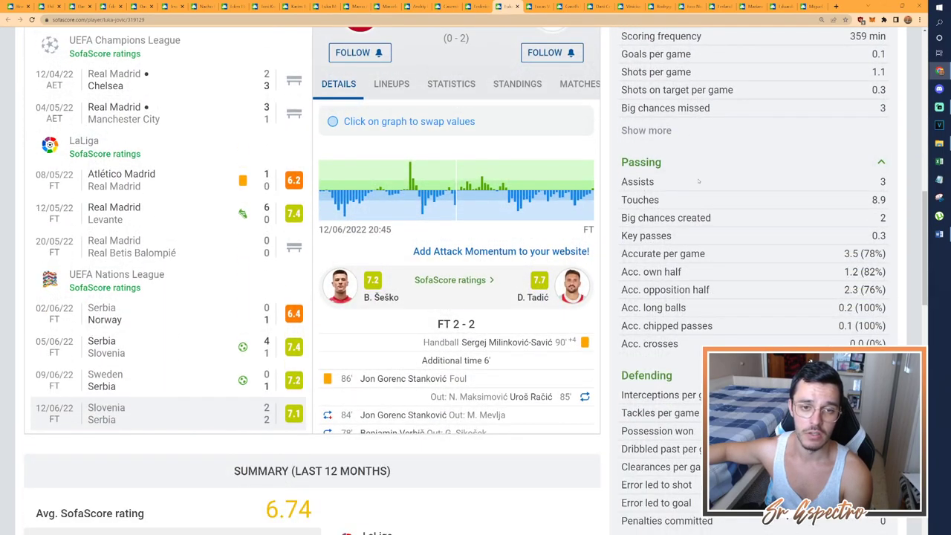
scroll(699, 181, up, 4)
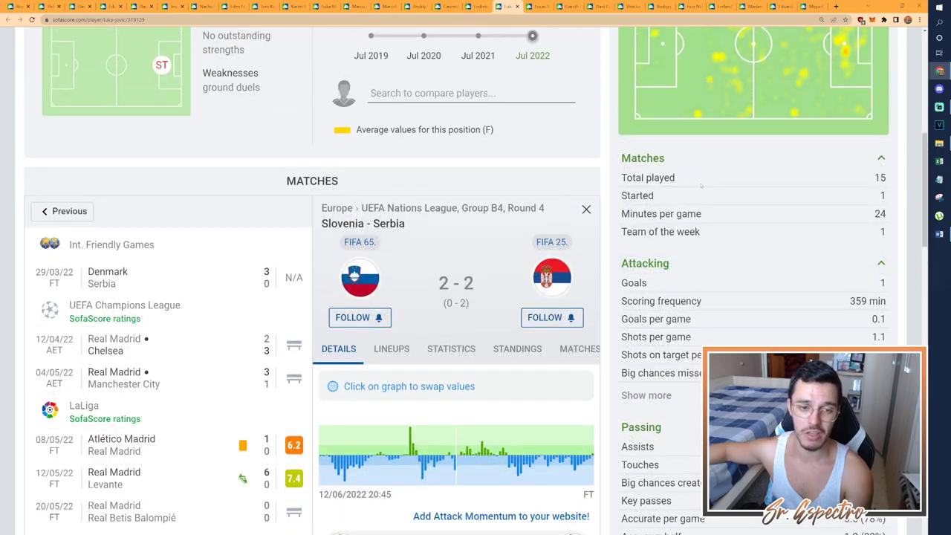
scroll(701, 187, up, 2)
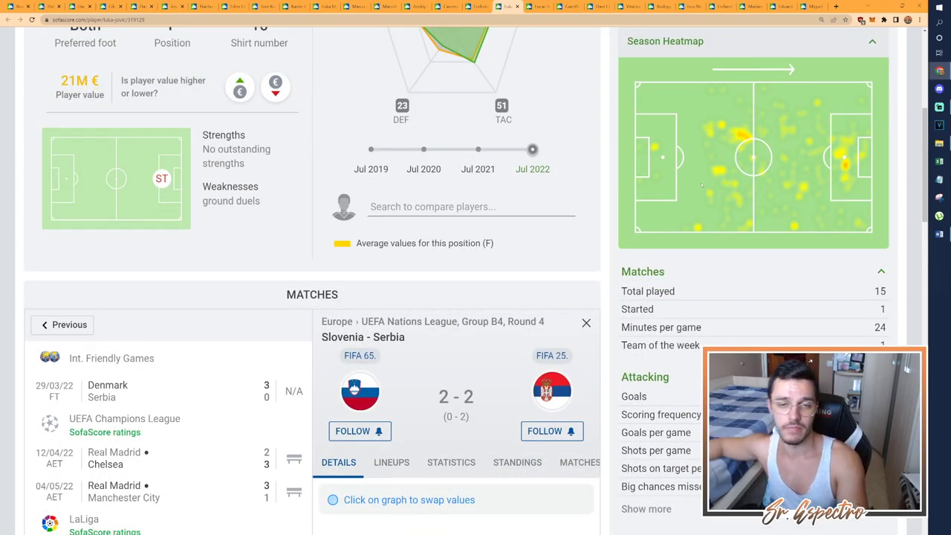
scroll(702, 186, down, 3)
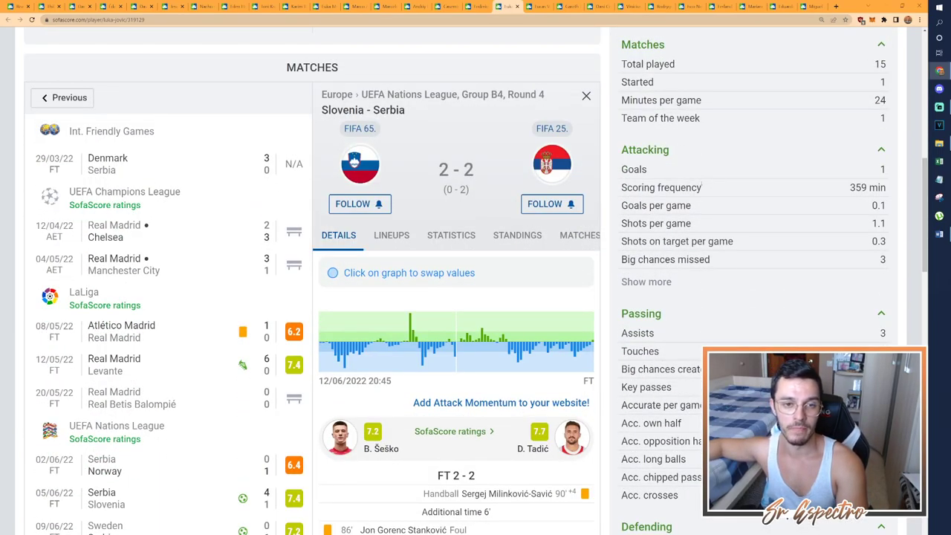
scroll(702, 187, down, 6)
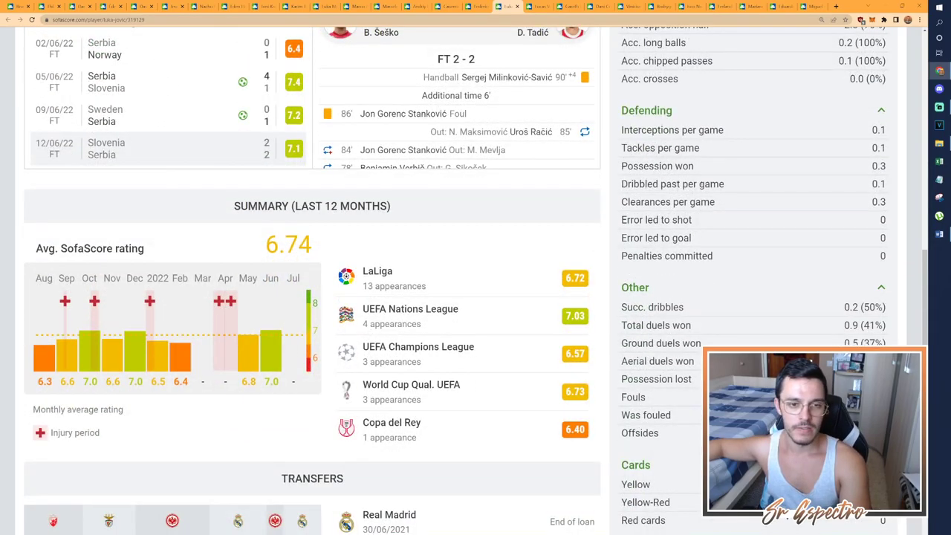
scroll(702, 185, down, 4)
scroll(701, 186, up, 10)
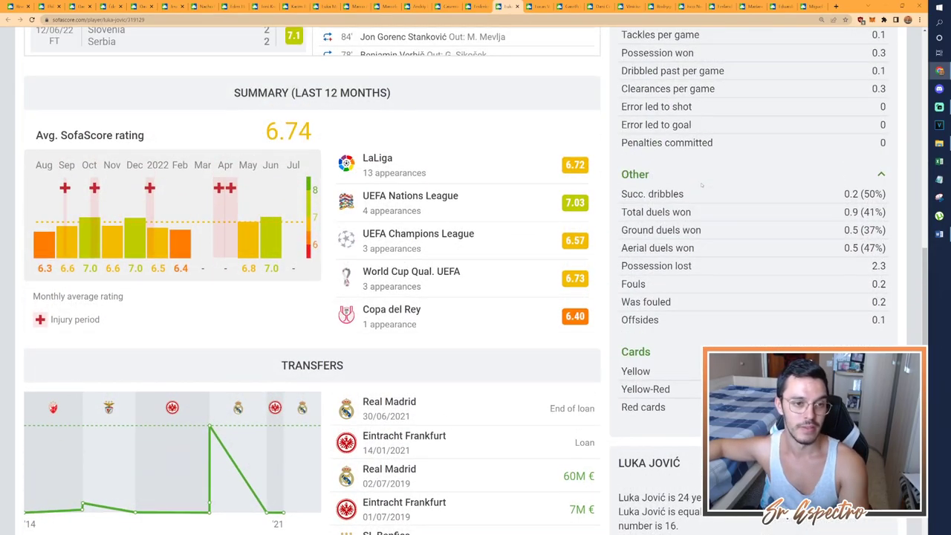
scroll(702, 183, up, 6)
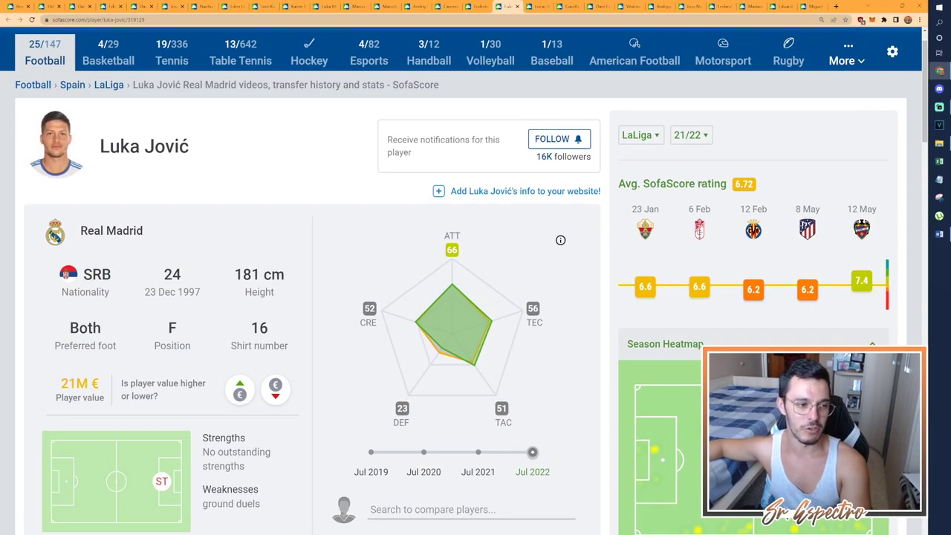
scroll(702, 185, down, 1)
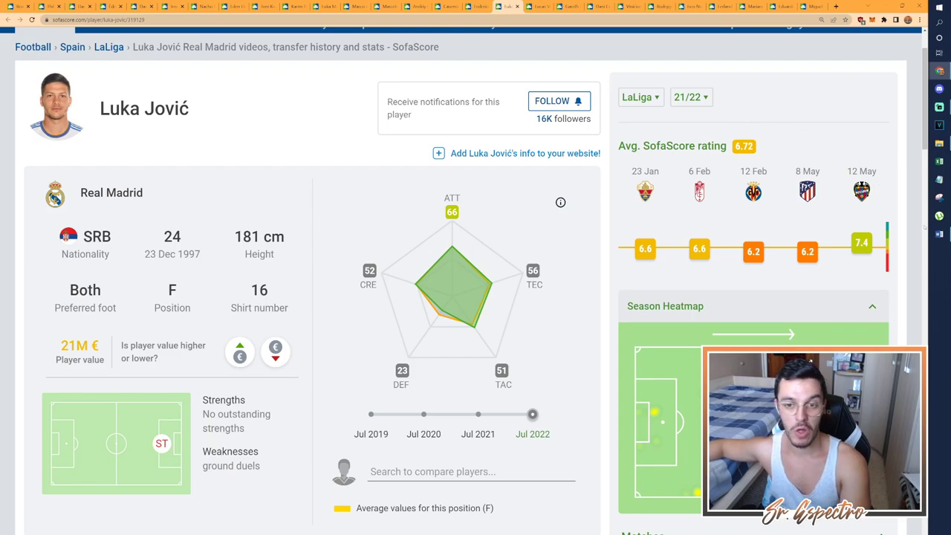
click(939, 233)
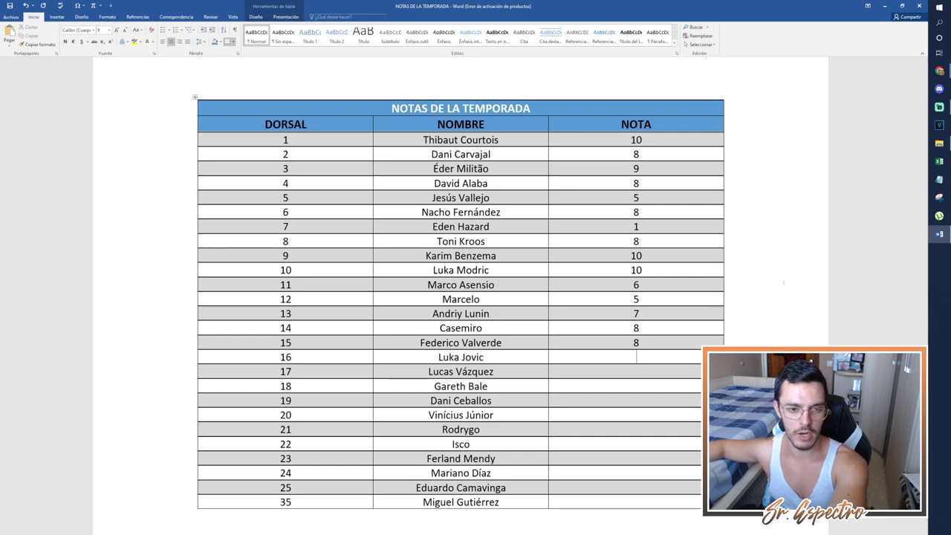
text(S/C)
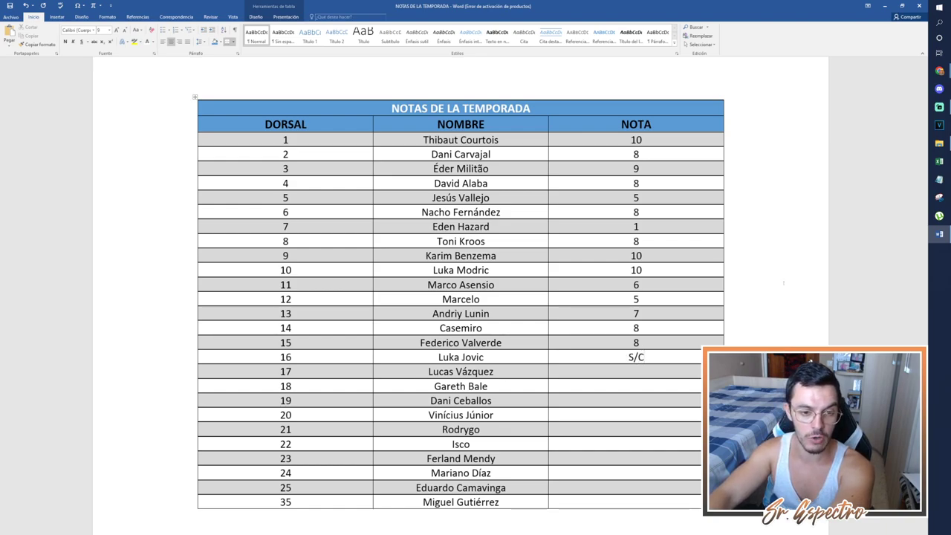
key(BackSpace)
key(BackSpace)
key(BackSpace)
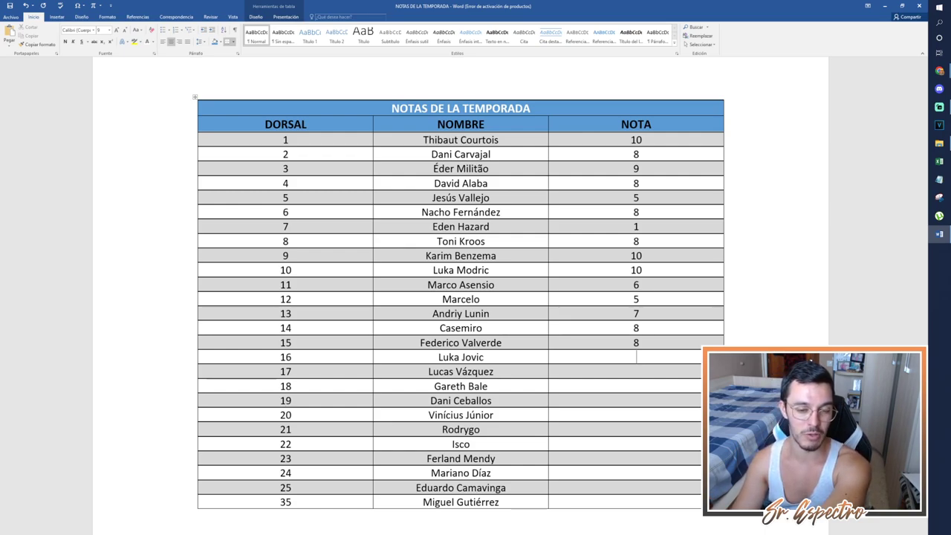
Enter 4 as Luka Jovic's NOTA and move on to Lucas Vázquez's rating cell
text(4)
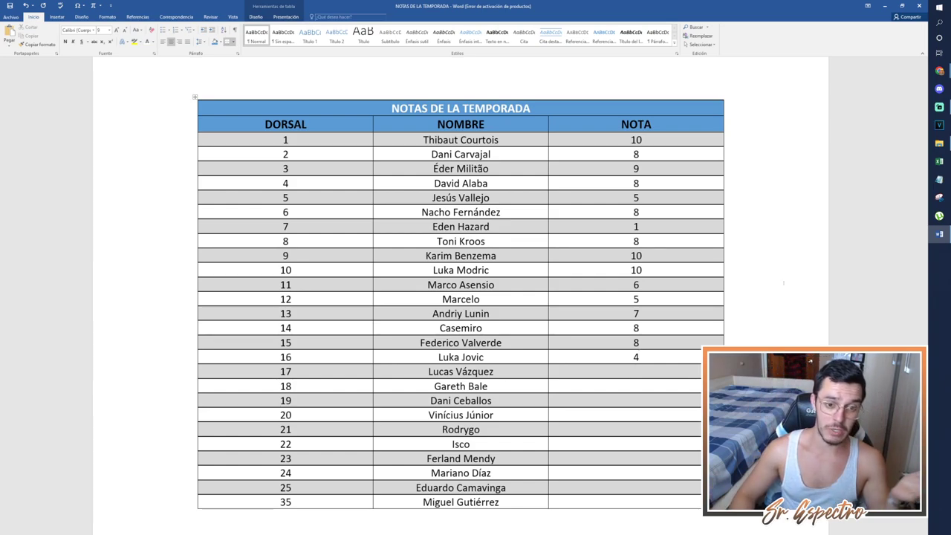
key(Down)
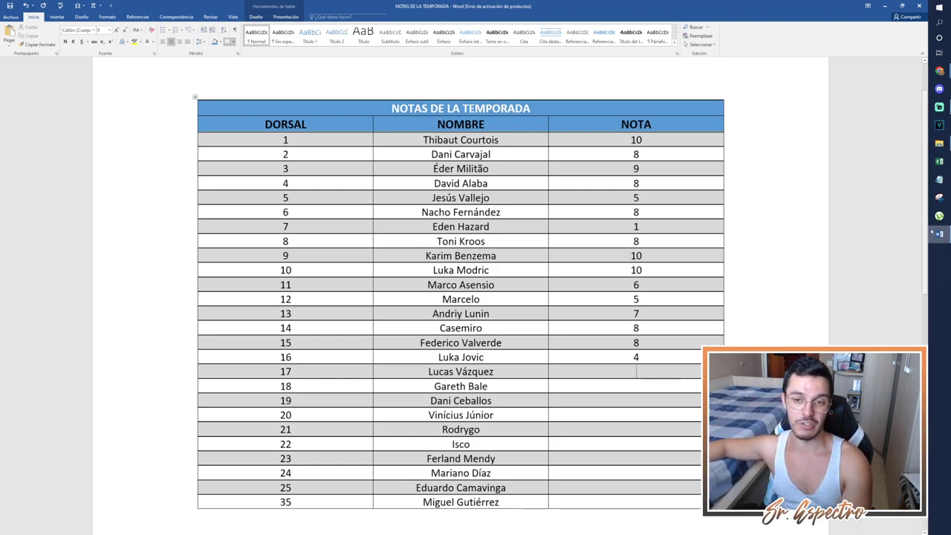
Open Lucas Vázquez's SofaScore page in the browser, select LaLiga, and examine his 21/22 ratings, heatmap and match statistics
mouse_move(933, 233)
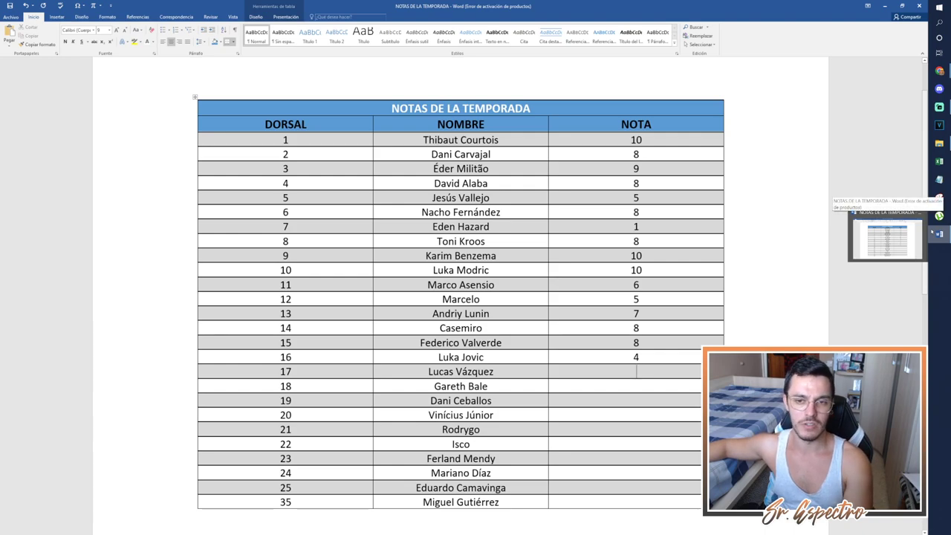
click(934, 233)
click(678, 175)
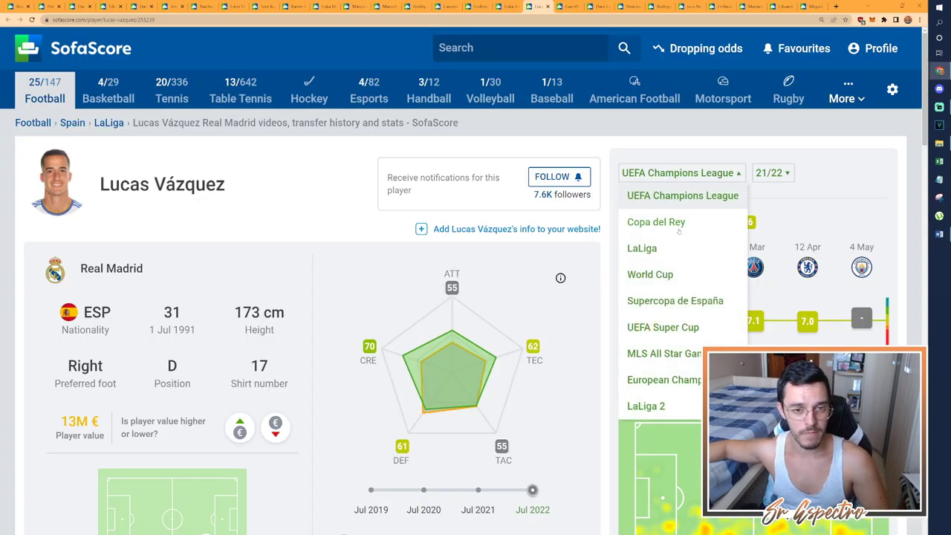
click(663, 257)
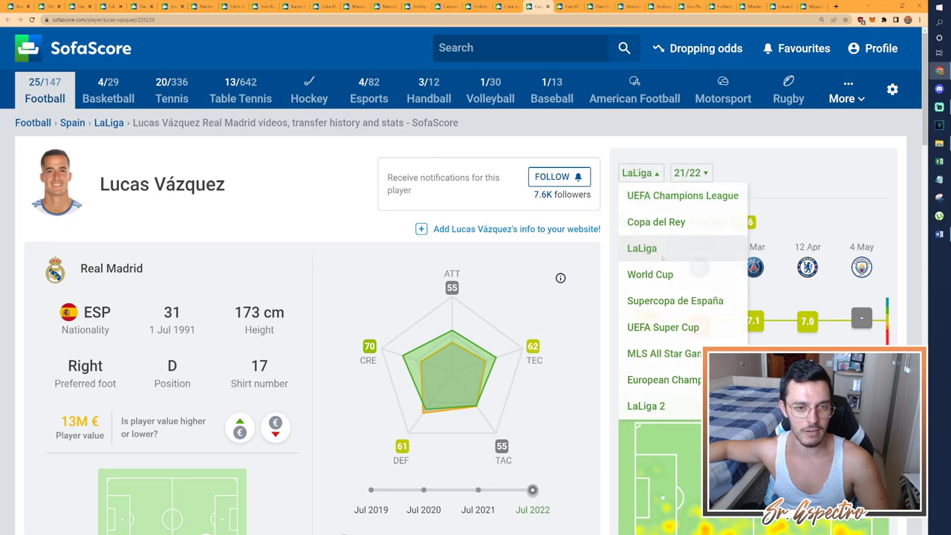
scroll(661, 258, down, 7)
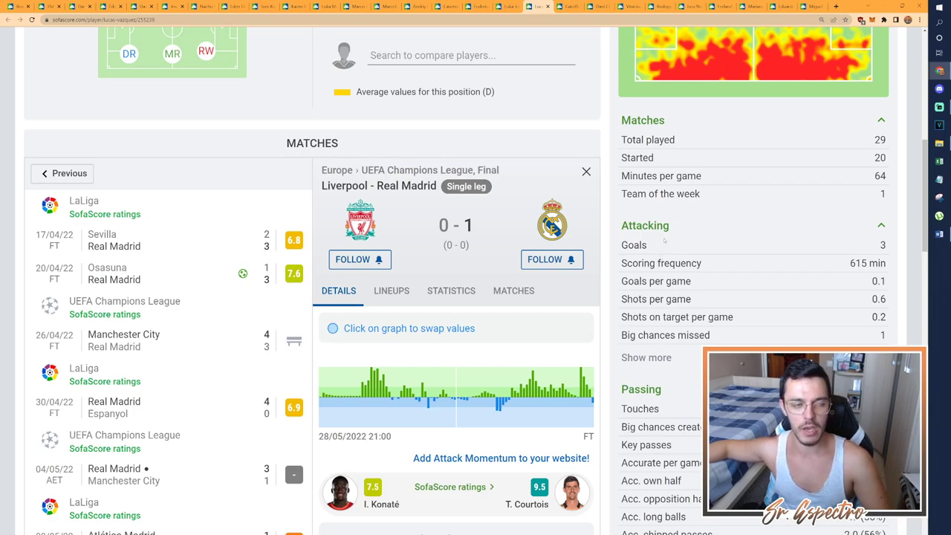
scroll(664, 241, up, 4)
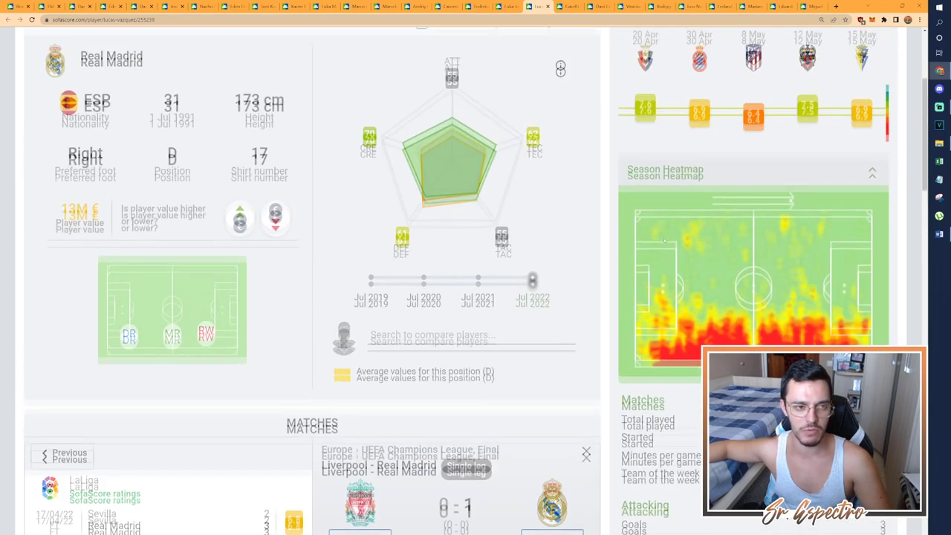
scroll(664, 240, up, 2)
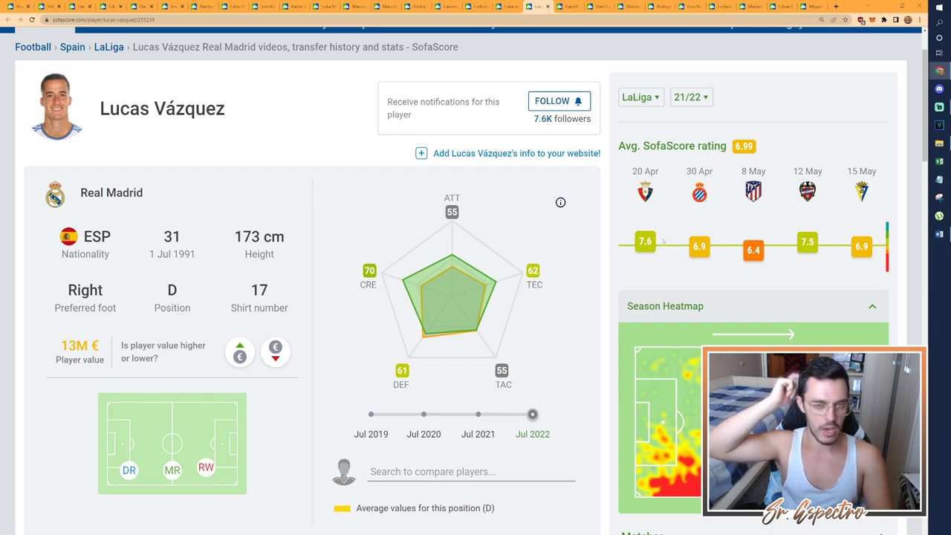
Select UEFA Champions League for Lucas Vázquez and examine his ratings, heatmap, and match, attacking, passing and defending statistics
click(641, 97)
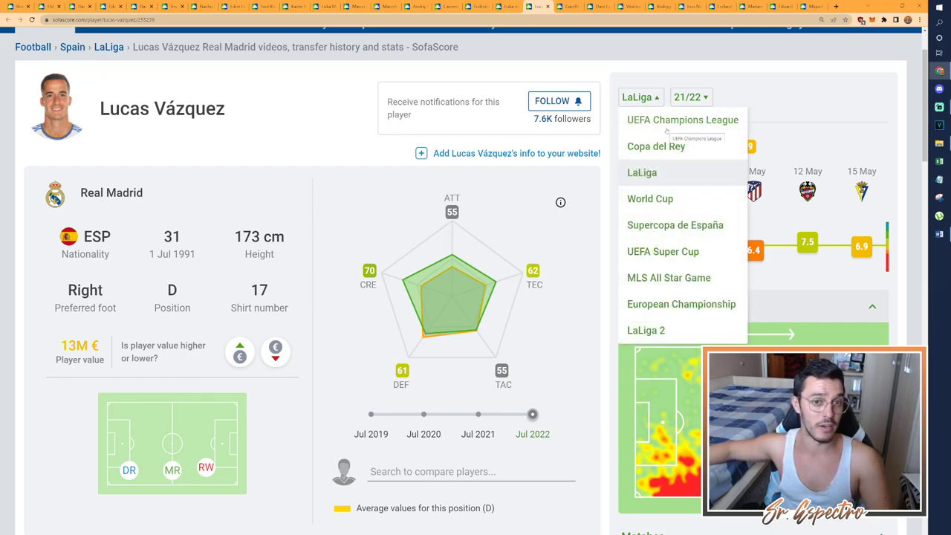
click(667, 124)
scroll(673, 139, down, 3)
scroll(673, 140, down, 2)
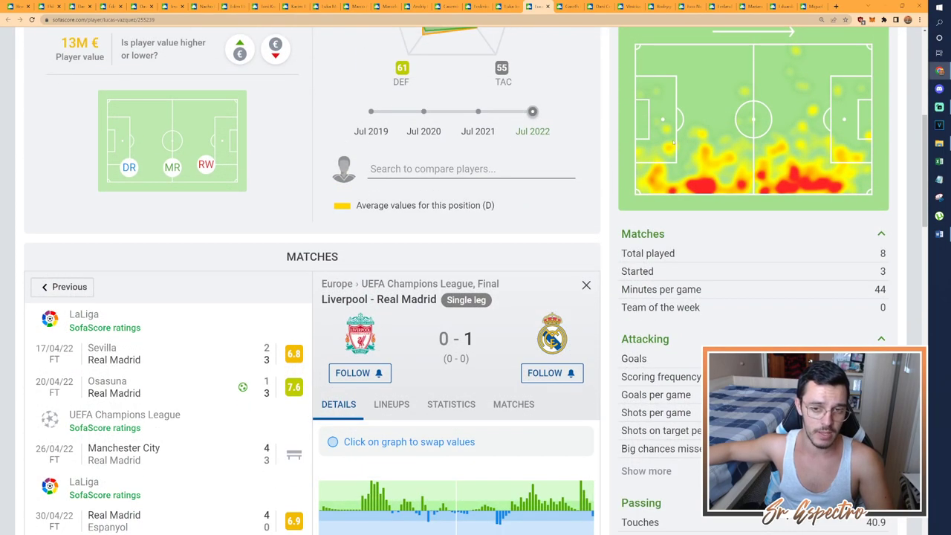
scroll(673, 140, up, 4)
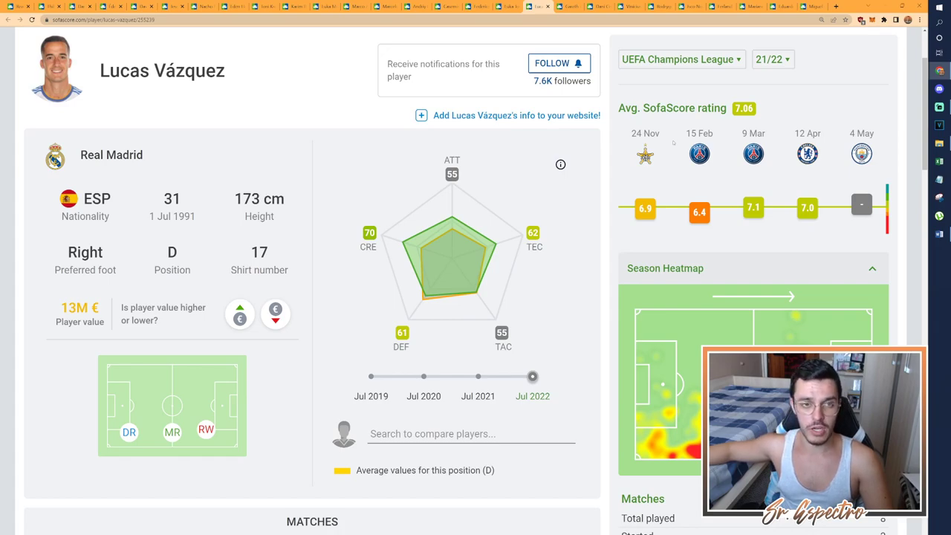
scroll(674, 142, down, 10)
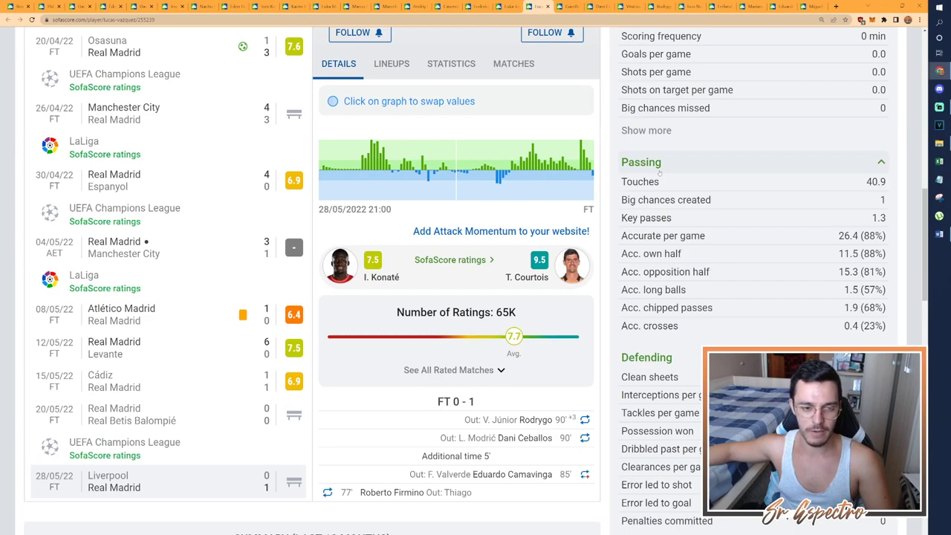
scroll(659, 173, down, 2)
scroll(660, 171, up, 3)
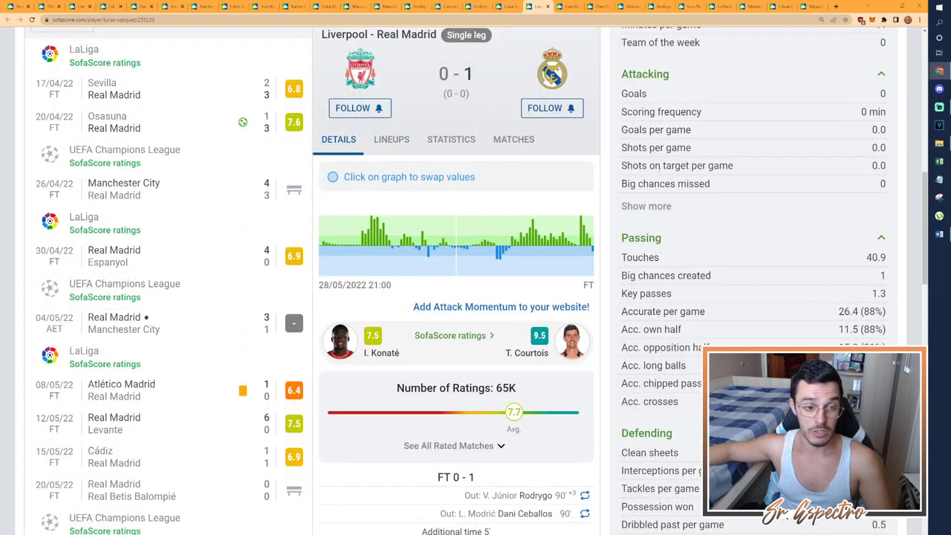
scroll(660, 168, up, 10)
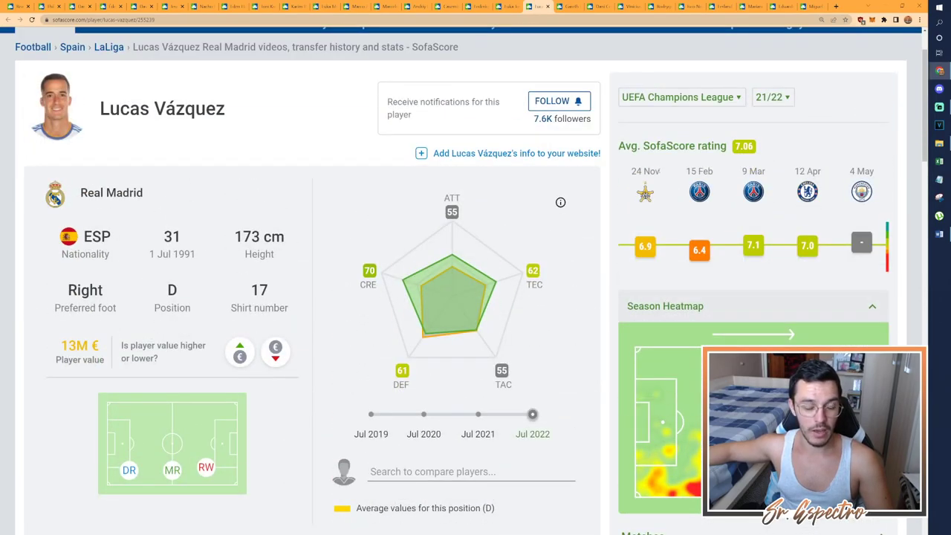
scroll(660, 171, up, 2)
scroll(660, 171, down, 2)
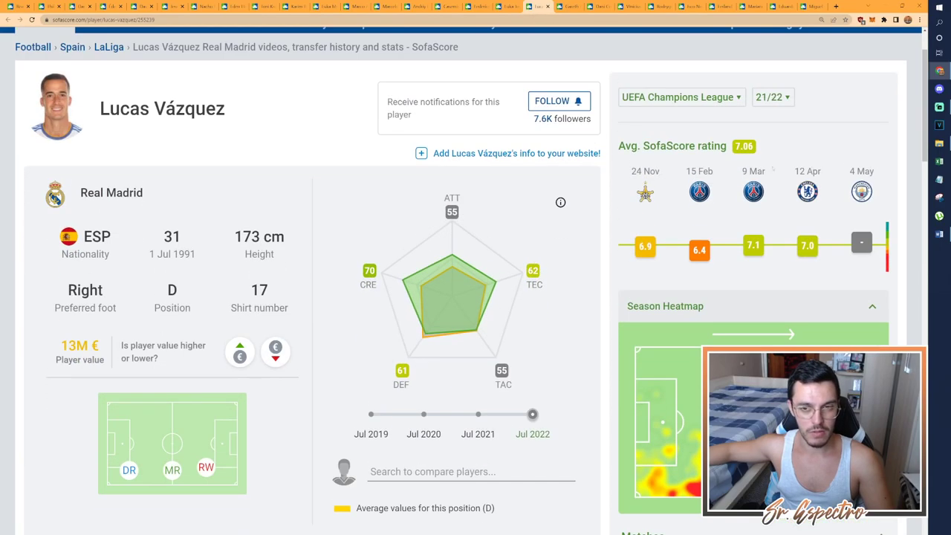
Return to the Word ratings table and enter 7 as Lucas Vázquez's NOTA
click(940, 234)
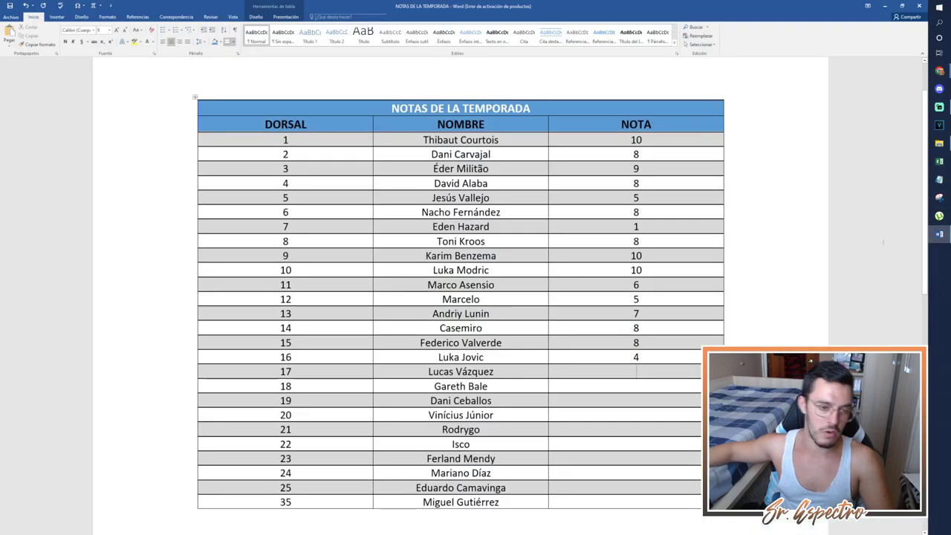
text(7)
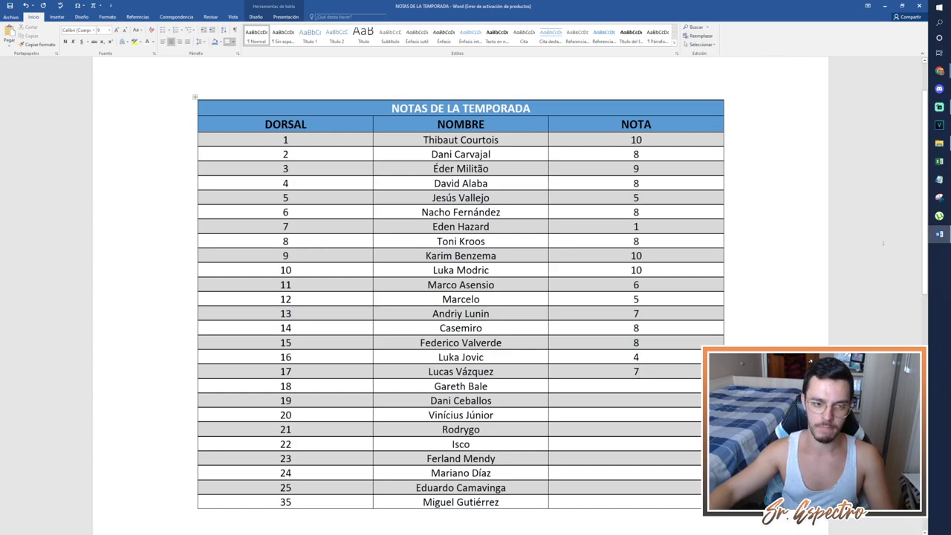
Check Gareth Bale's LaLiga 21/22 ratings on SofaScore in the browser, and enter 1 as his NOTA in the Word table
key(alt+Tab)
scroll(460, 298, down, 5)
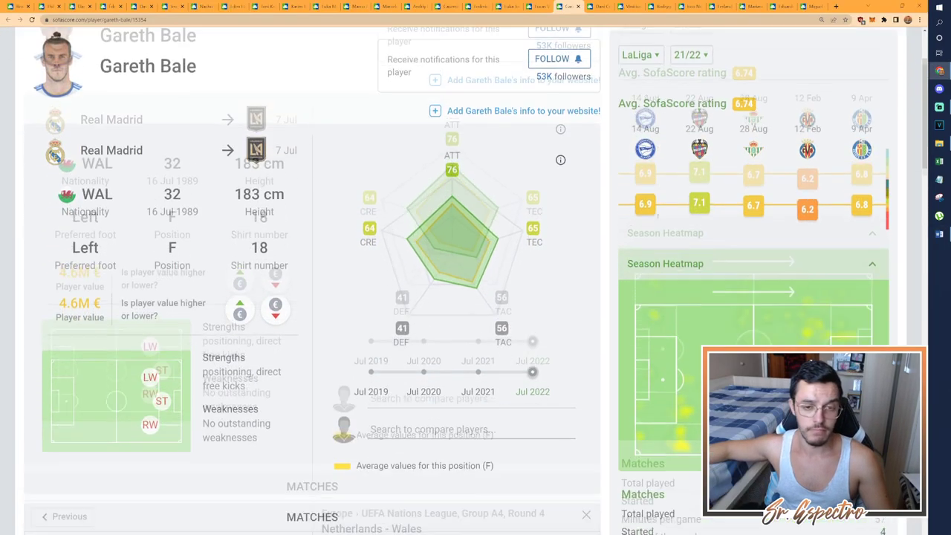
scroll(461, 298, up, 3)
scroll(461, 297, up, 2)
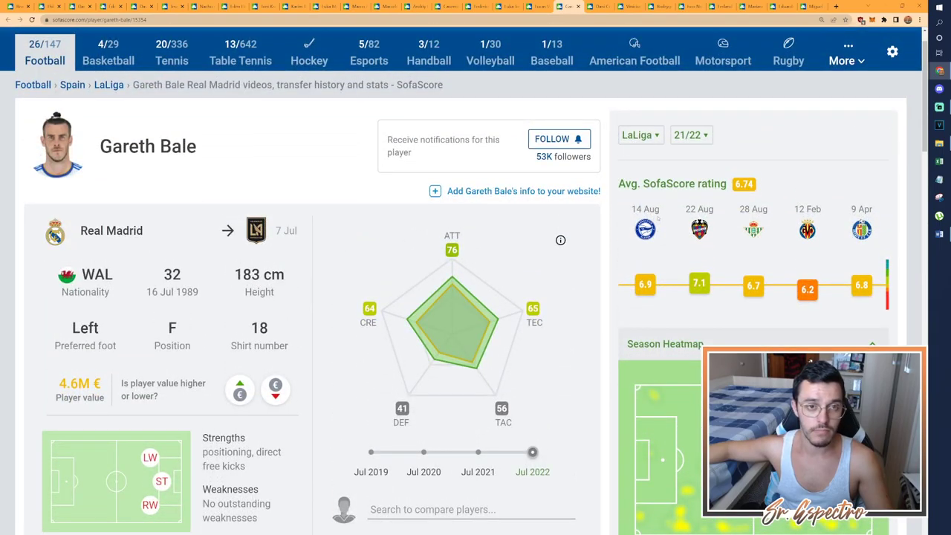
key(alt+Tab)
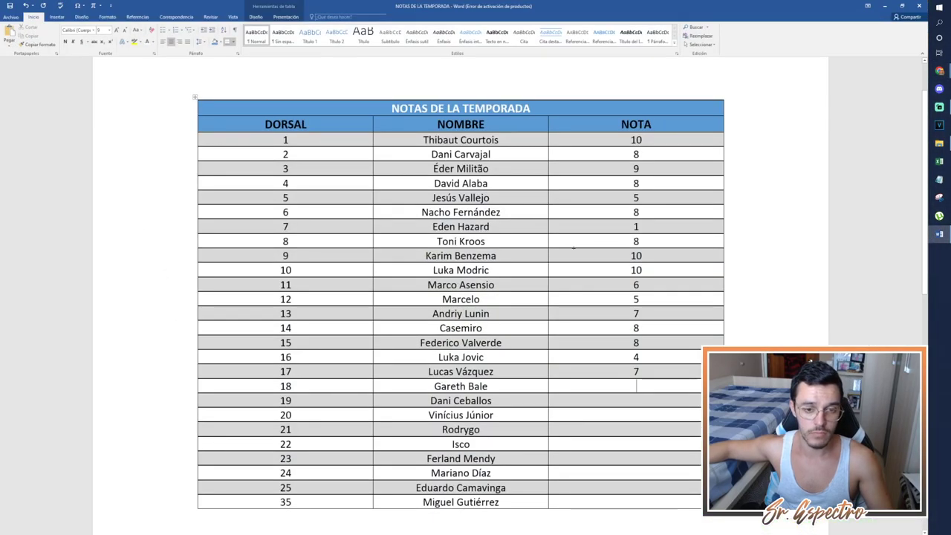
text(1)
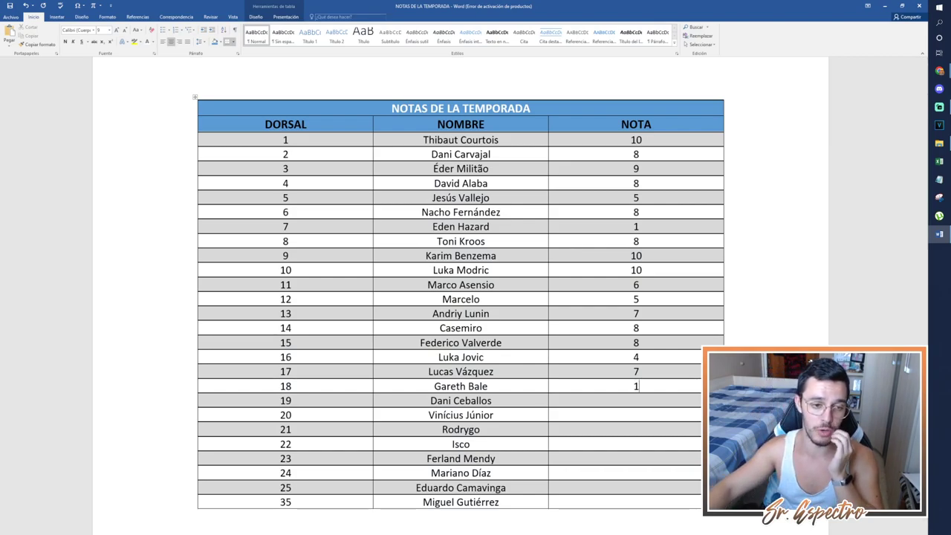
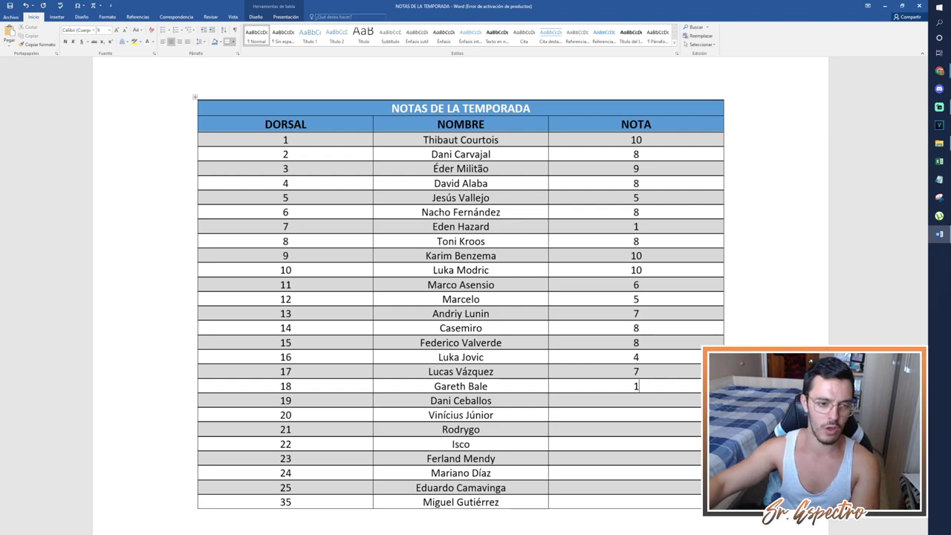
Open Dani Ceballos's SofaScore page in the browser, select LaLiga, and examine his 21/22 ratings, heatmap and match statistics
key(alt+Tab)
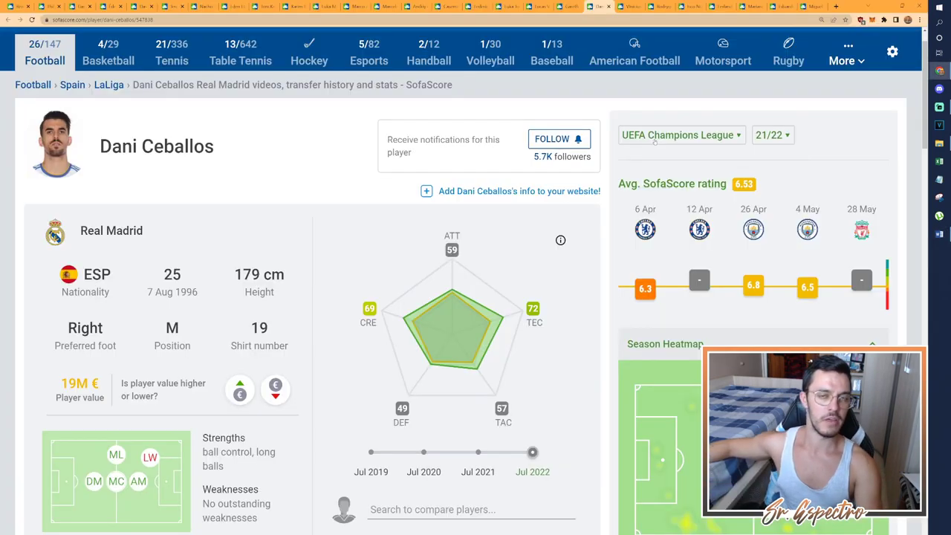
click(655, 141)
click(671, 185)
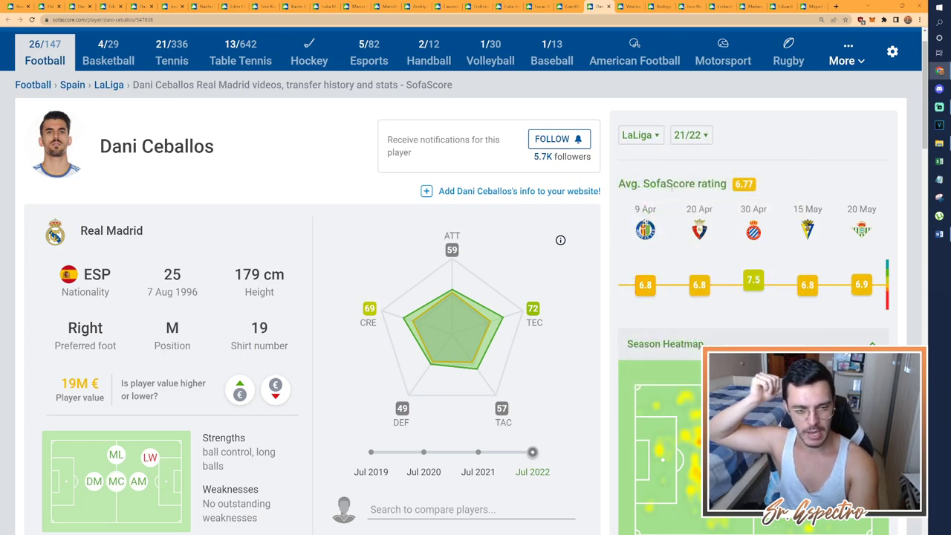
scroll(672, 189, down, 6)
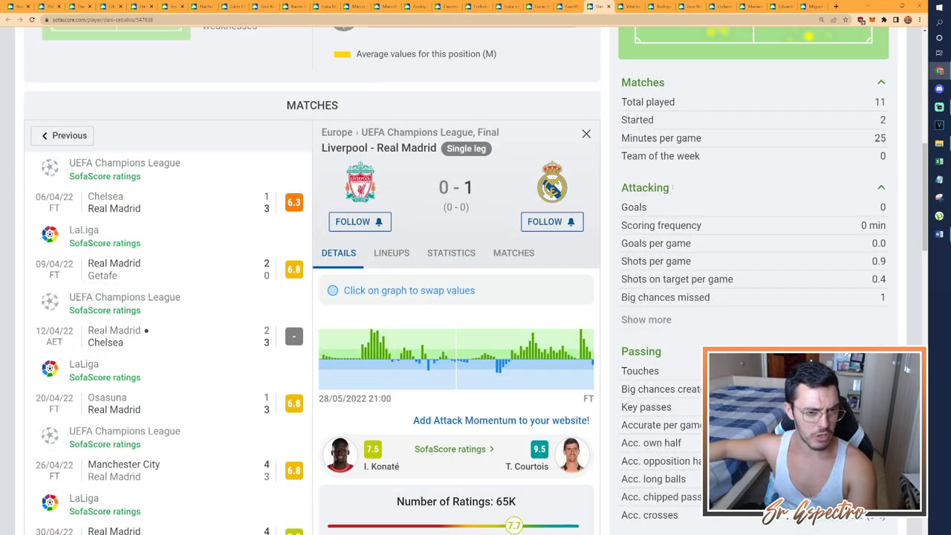
scroll(672, 189, up, 5)
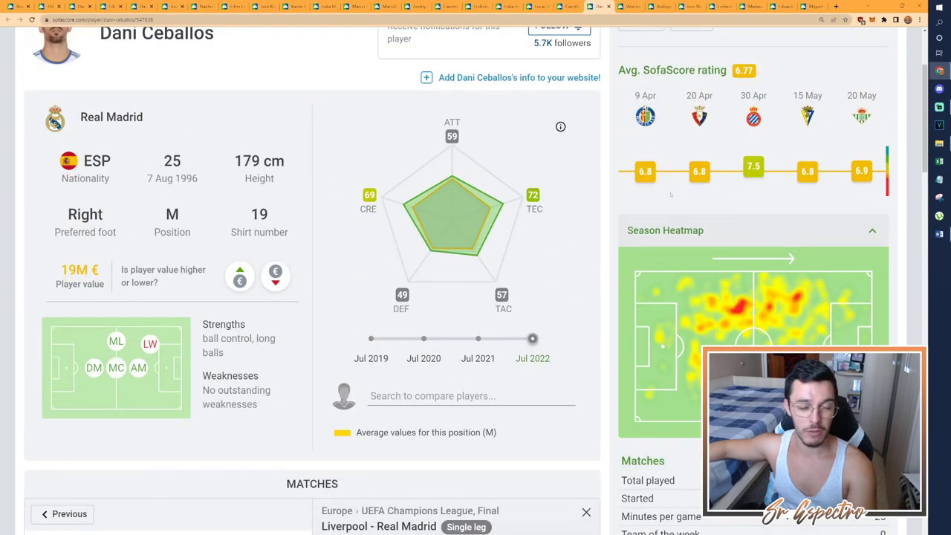
scroll(671, 195, up, 1)
Select UEFA Champions League for Dani Ceballos and examine his match and attacking statistics
click(640, 59)
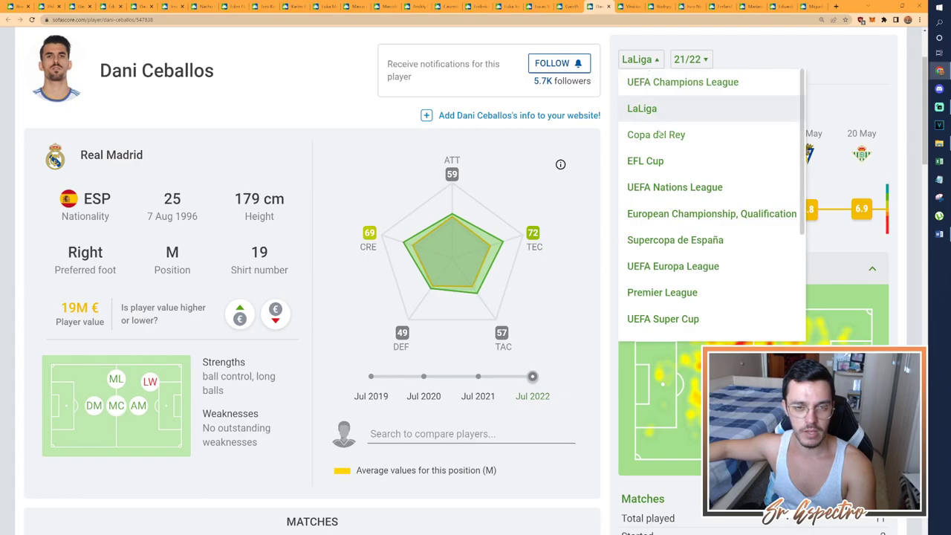
click(678, 83)
scroll(678, 141, down, 5)
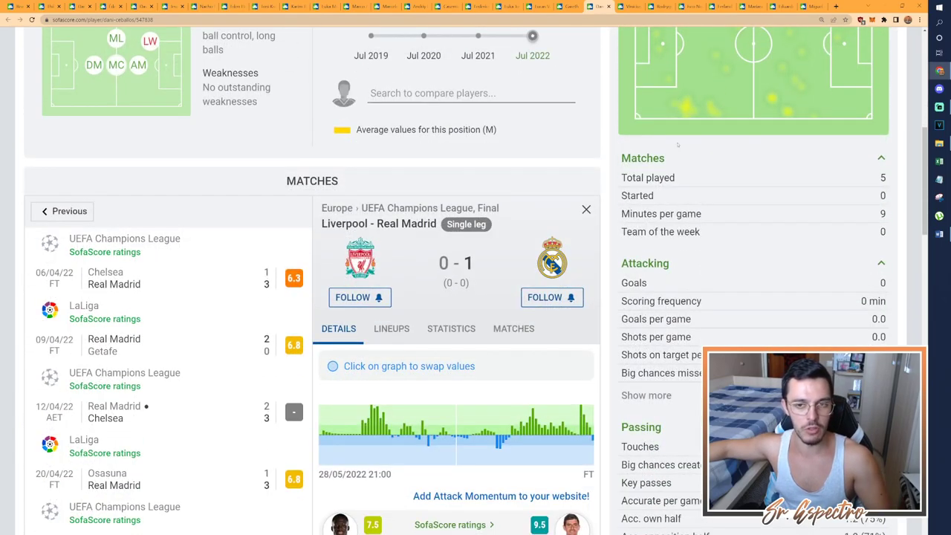
scroll(678, 143, up, 2)
scroll(678, 143, up, 3)
Switch Dani Ceballos's statistics back to LaLiga and review his season heatmap and recent match ratings
click(680, 97)
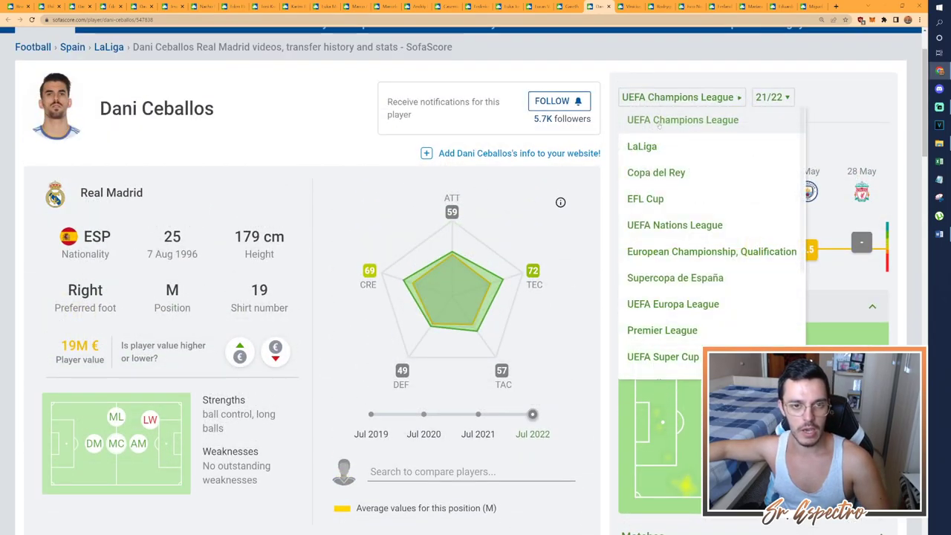
click(663, 149)
scroll(665, 156, down, 5)
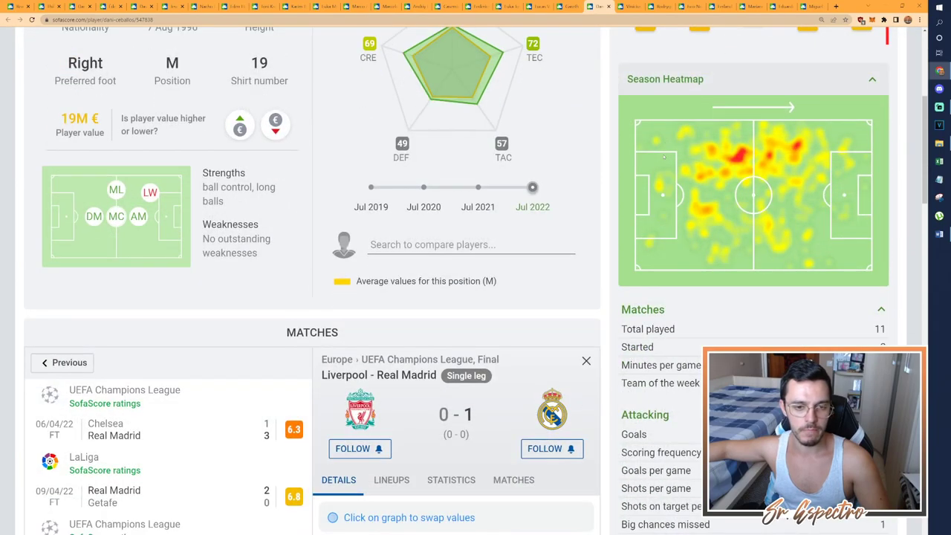
scroll(664, 157, up, 3)
scroll(666, 133, up, 2)
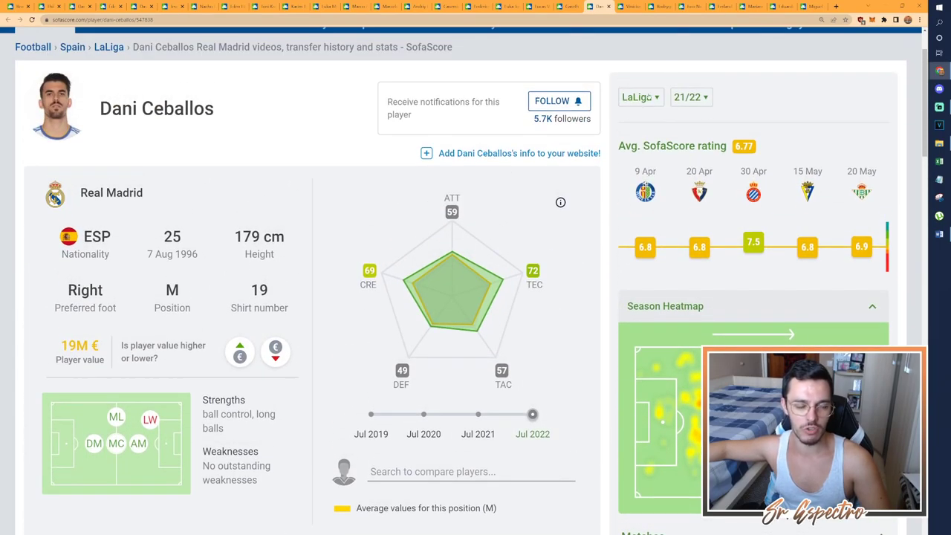
Select Copa del Rey for Dani Ceballos and examine his 21/22 match ratings, heatmap and statistics
click(648, 97)
click(656, 172)
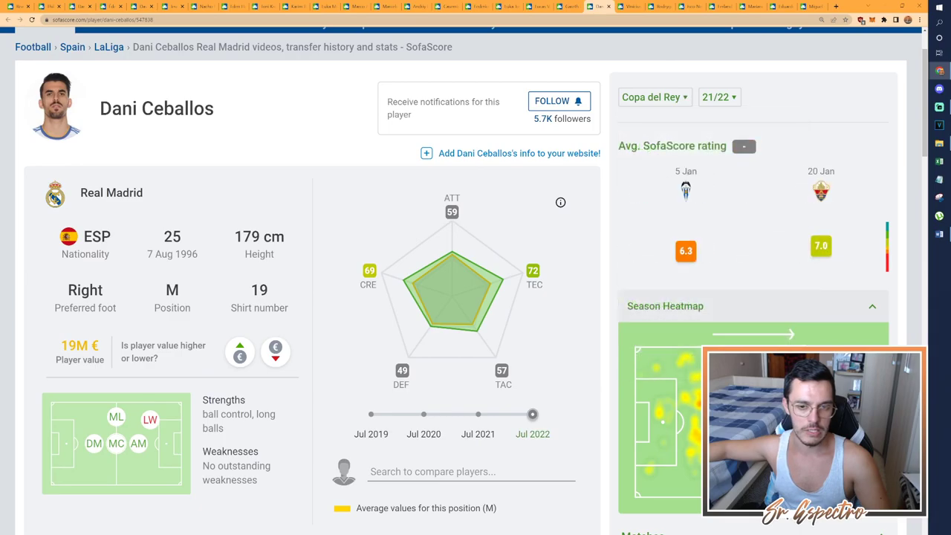
scroll(668, 172, down, 4)
scroll(687, 174, up, 2)
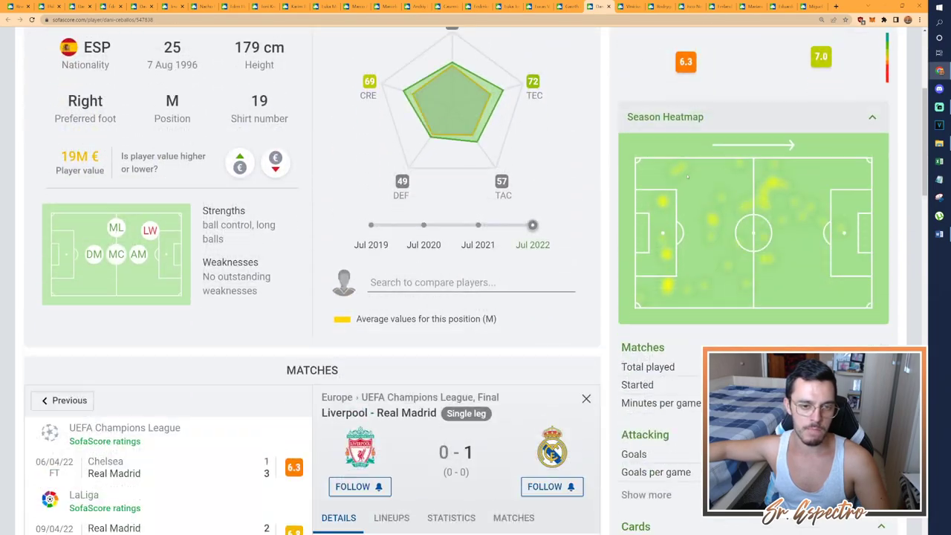
scroll(687, 175, down, 2)
scroll(688, 174, up, 4)
Reselect LaLiga for Dani Ceballos and examine his heatmap, matches played and attacking figures again
click(649, 96)
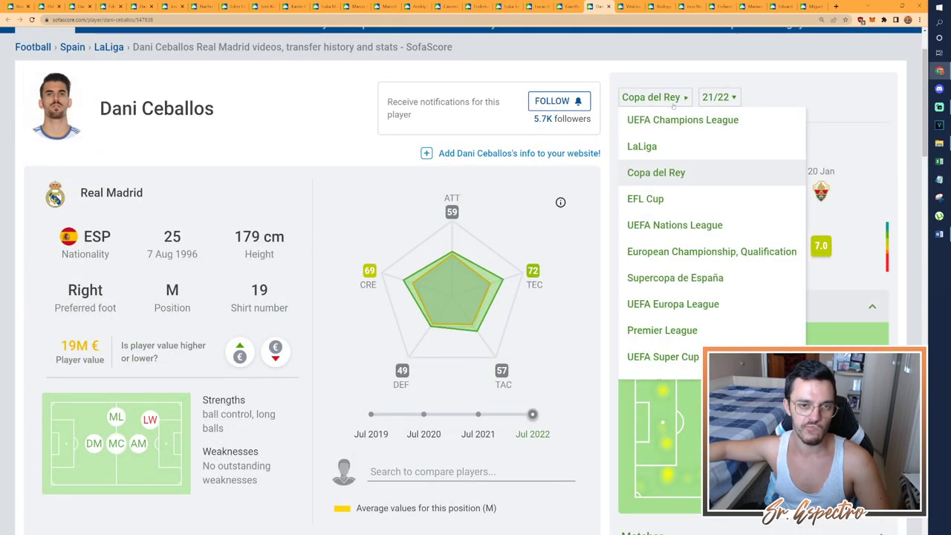
click(659, 145)
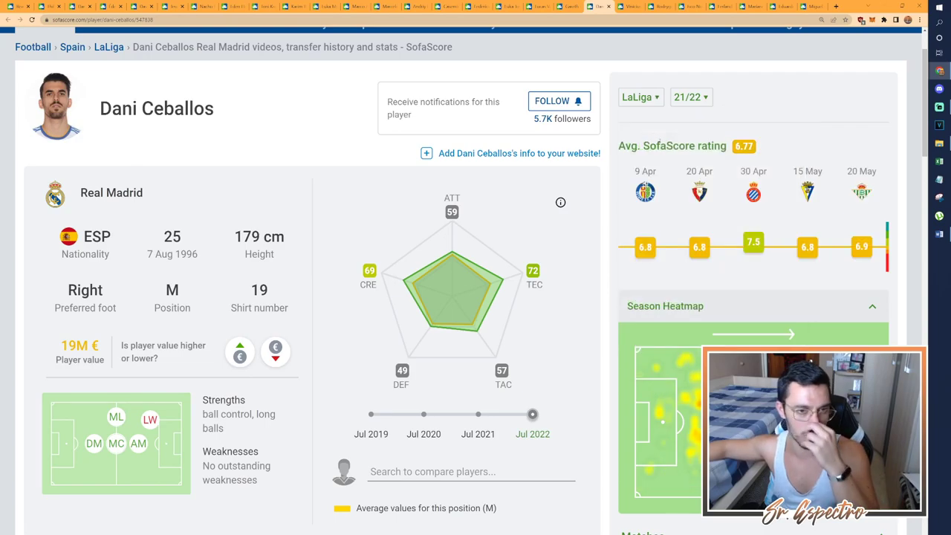
scroll(697, 199, down, 2)
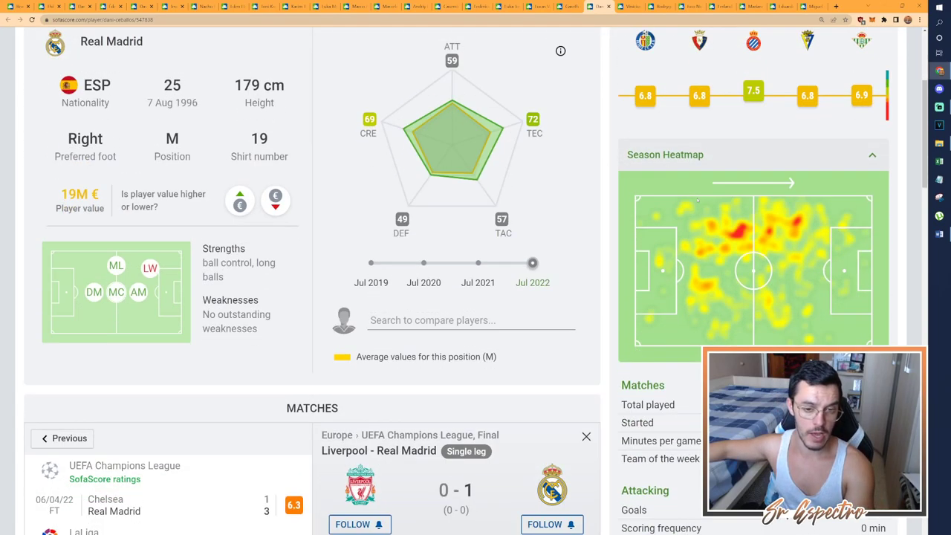
scroll(697, 199, down, 3)
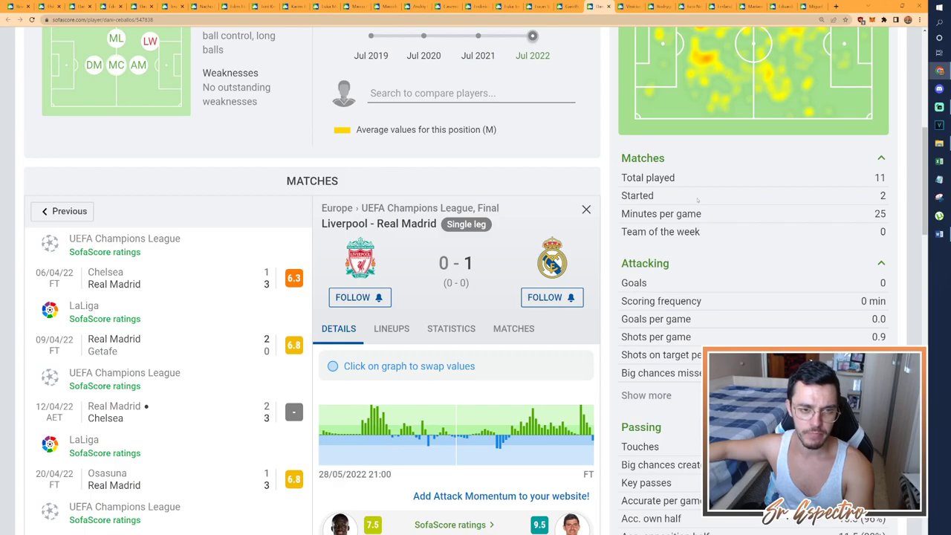
Switch to the NOTAS DE LA TEMPORADA document in Word and enter 7 as Dani Ceballos's rating
scroll(697, 199, up, 6)
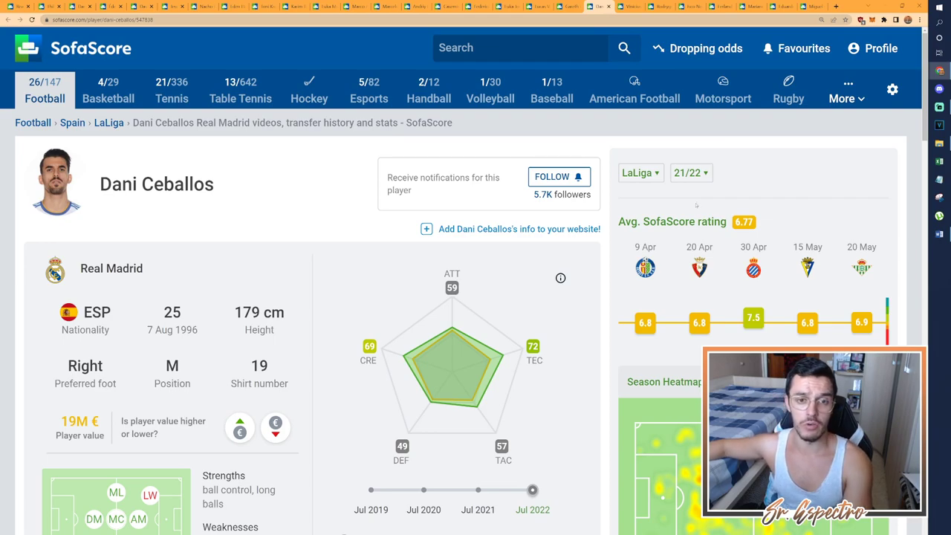
click(940, 233)
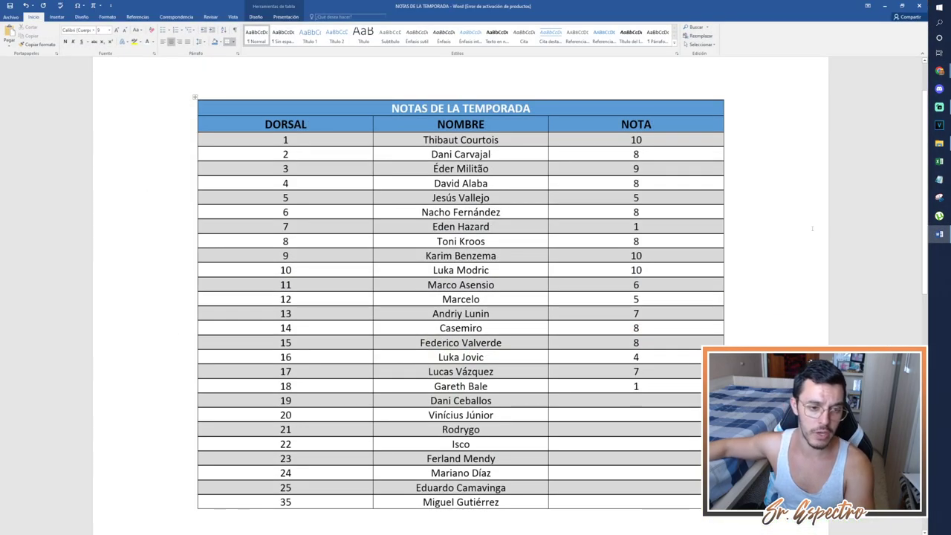
text(7)
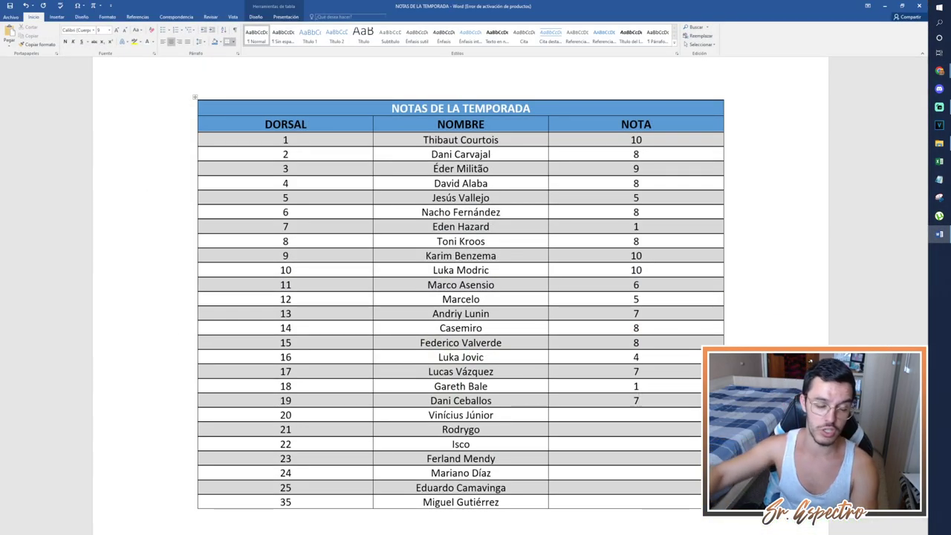
key(Down)
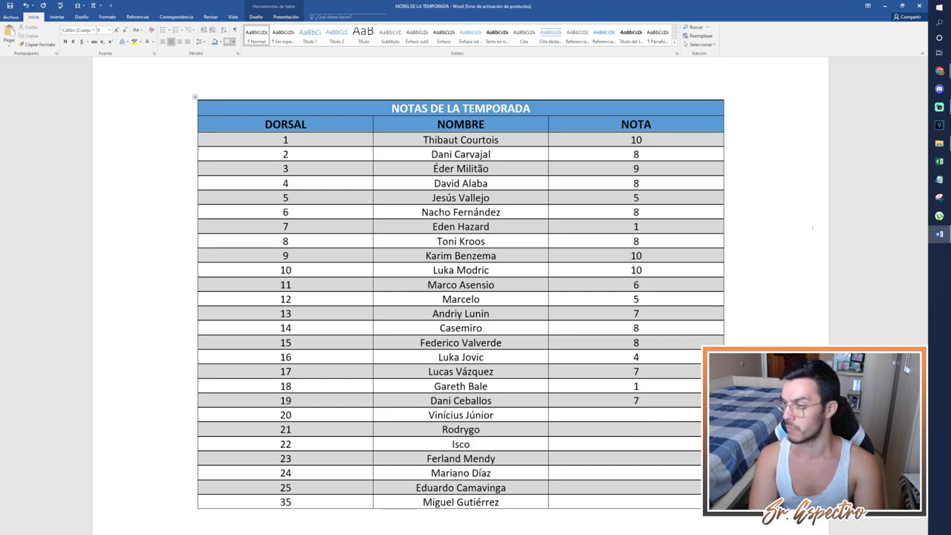
Switch to Vinícius Júnior's SofaScore page and examine his 21/22 UEFA Champions League ratings, heatmap, matches played and attacking statistics
key(alt+Tab)
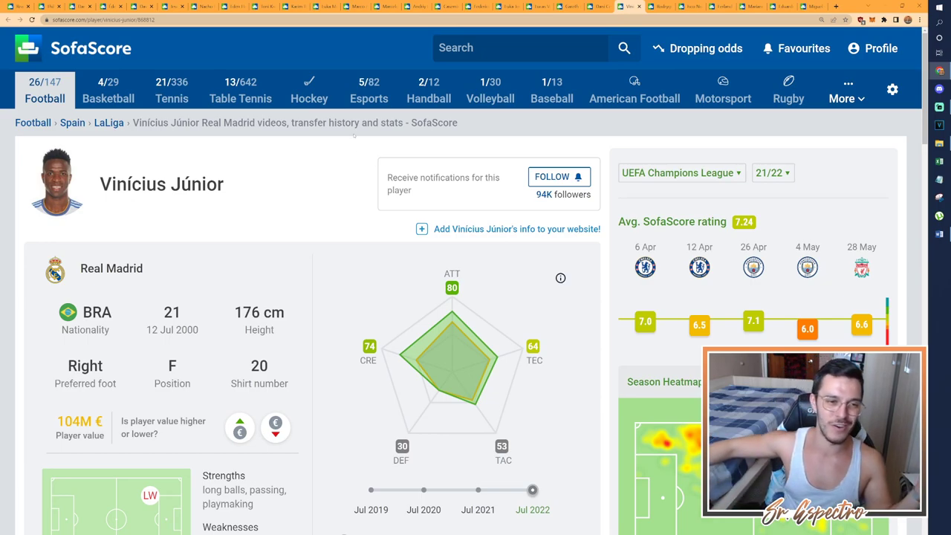
scroll(734, 250, down, 2)
scroll(749, 221, down, 3)
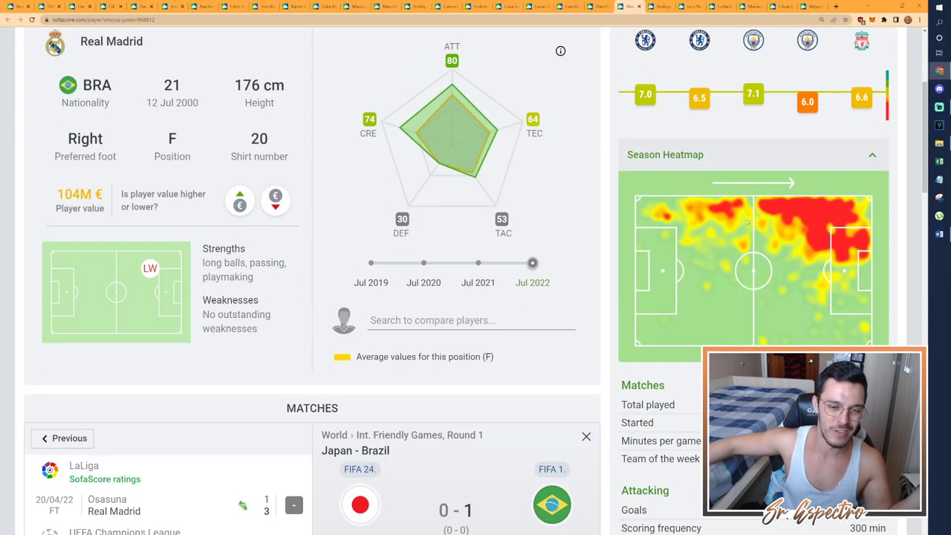
scroll(748, 222, down, 1)
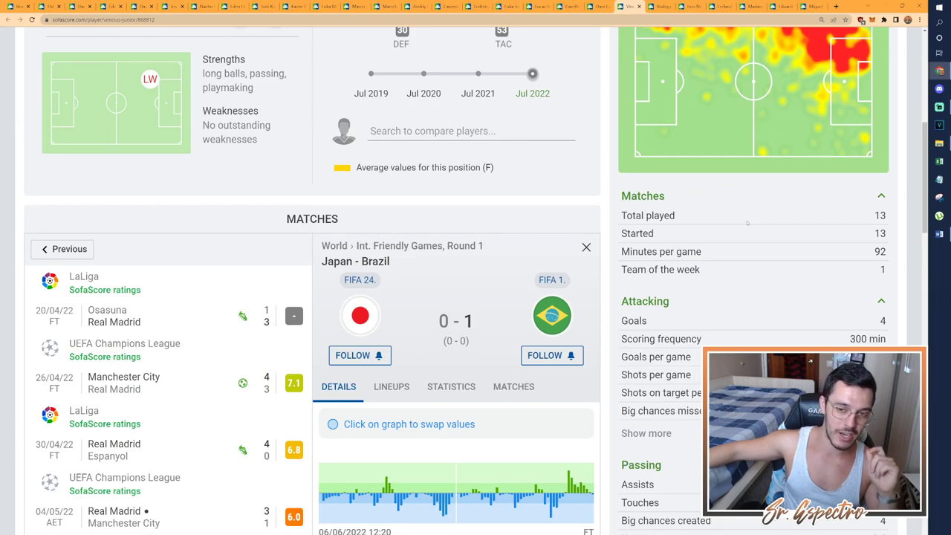
scroll(748, 221, down, 2)
scroll(748, 222, up, 5)
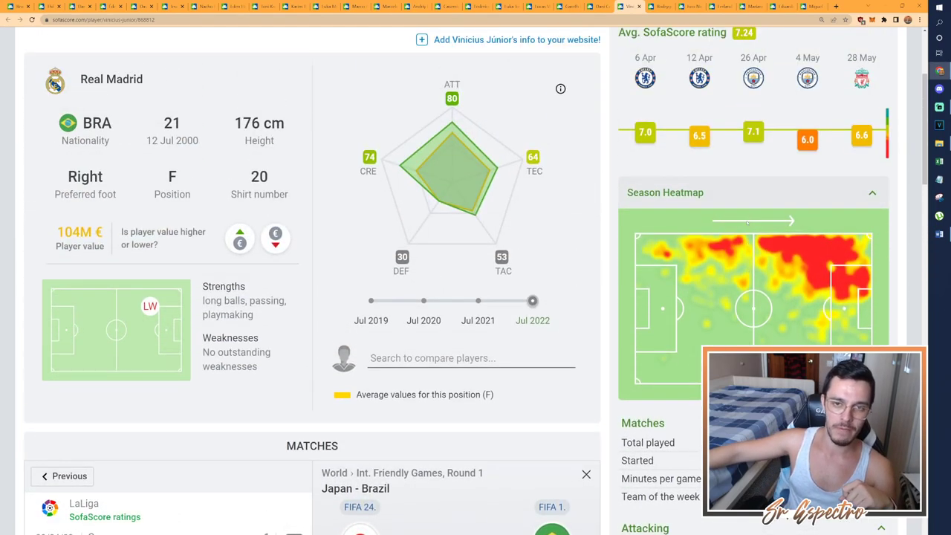
scroll(747, 221, up, 2)
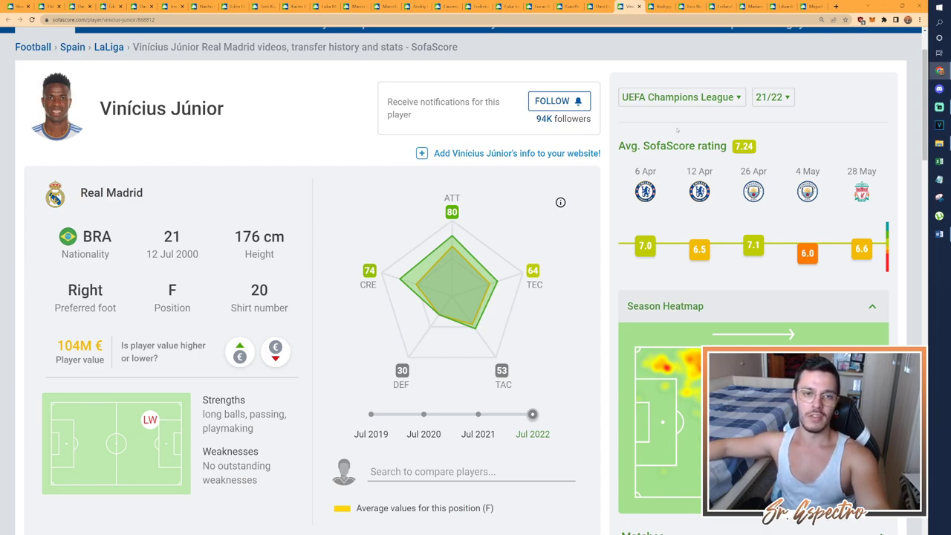
Select LaLiga for Vinícius Júnior and examine his 21/22 match ratings, matches played, attacking and passing statistics
click(684, 98)
click(673, 144)
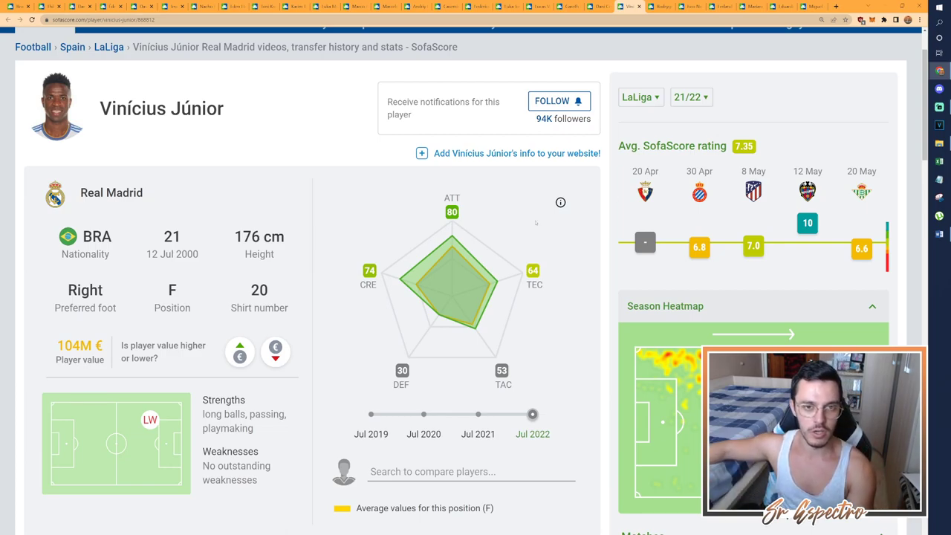
scroll(476, 297, down, 3)
scroll(475, 297, down, 3)
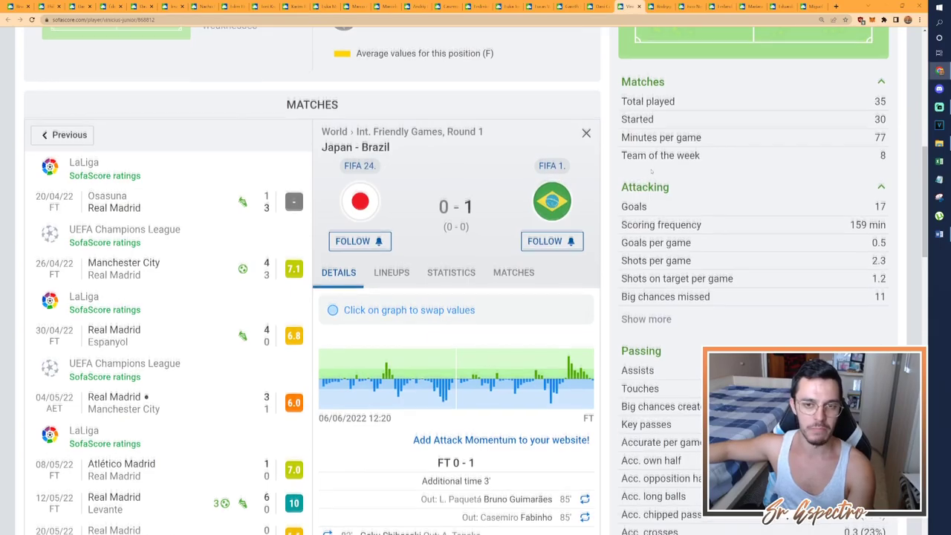
scroll(476, 297, down, 1)
scroll(476, 298, down, 2)
scroll(476, 297, up, 9)
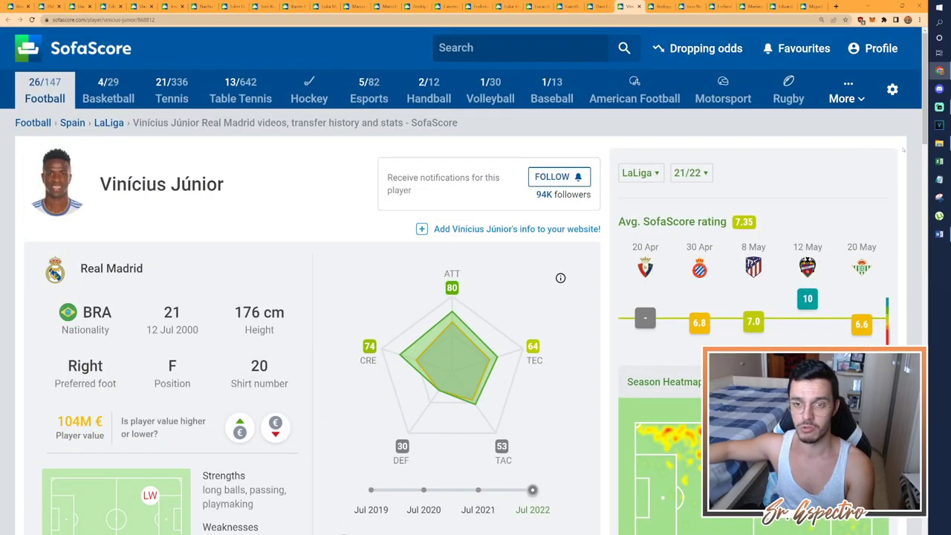
Switch back to the Word ratings table and give Vinícius Júnior a rating of 9,5
mouse_move(938, 236)
click(938, 236)
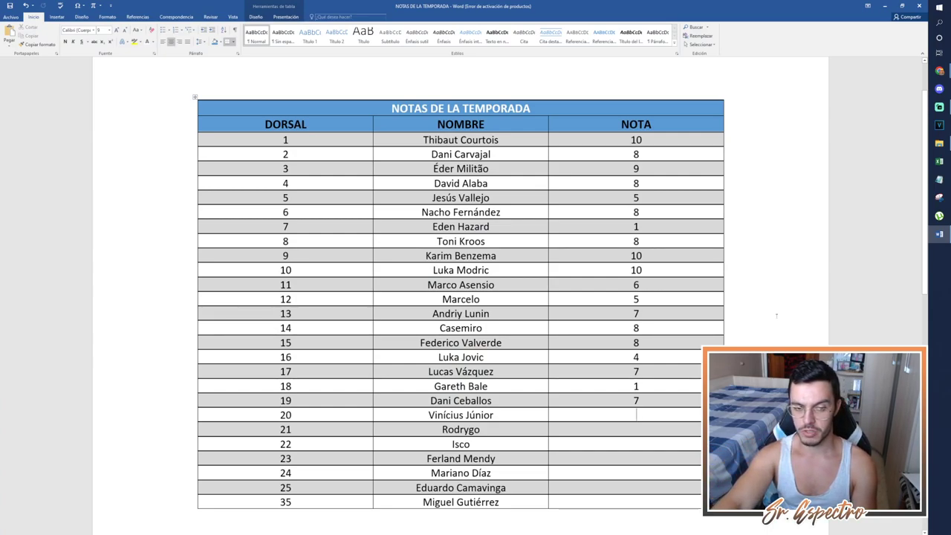
text(10)
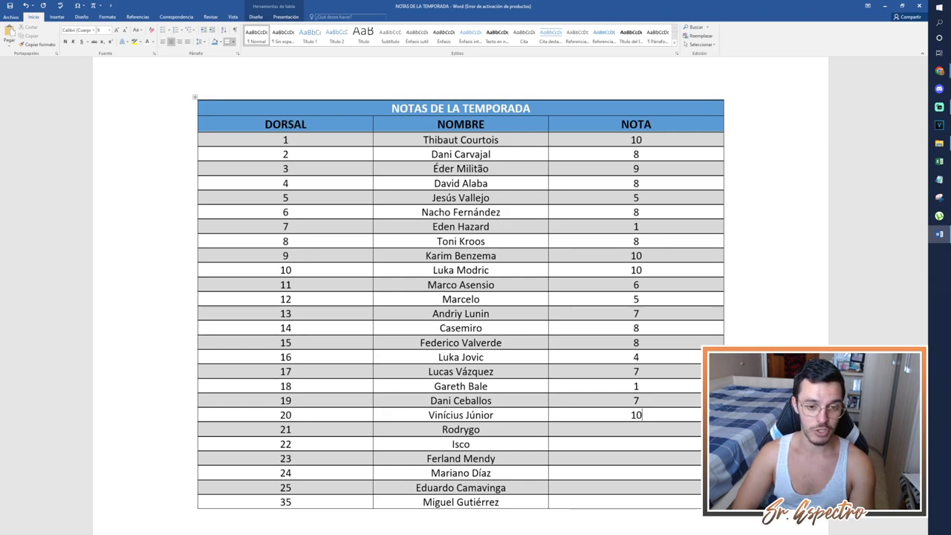
key(BackSpace)
key(BackSpace)
text(9,5)
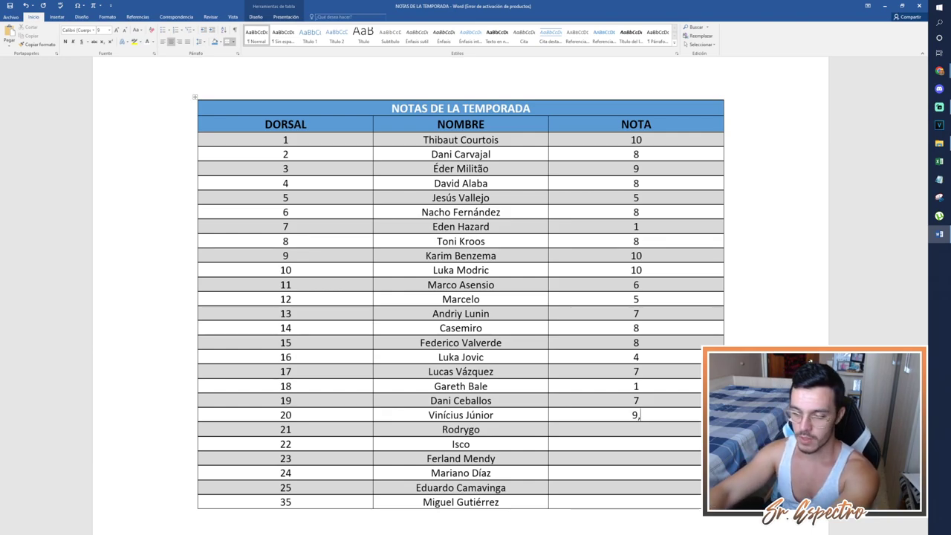
Change Luka Modric's rating to 9,5 and place the cursor in Rodrygo's empty rating cell
double_click(636, 270)
text(9,5)
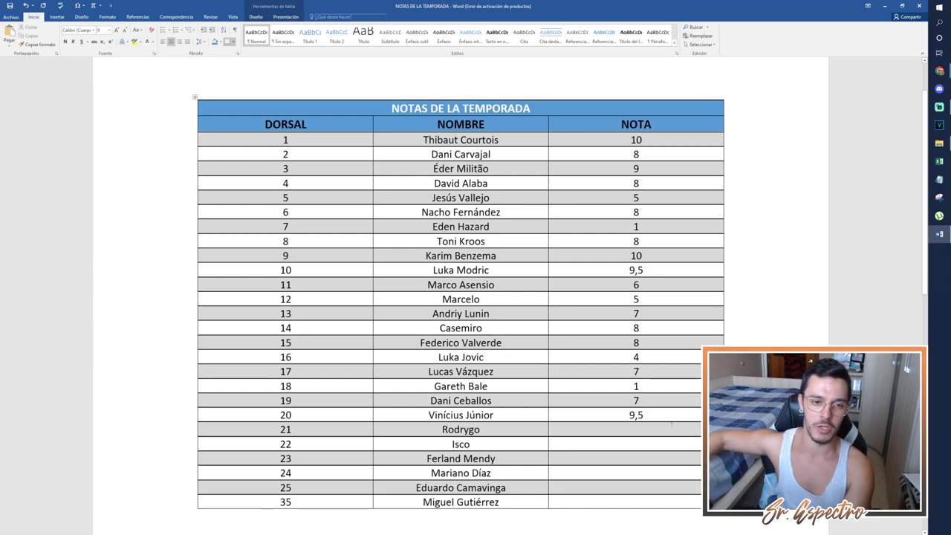
click(671, 428)
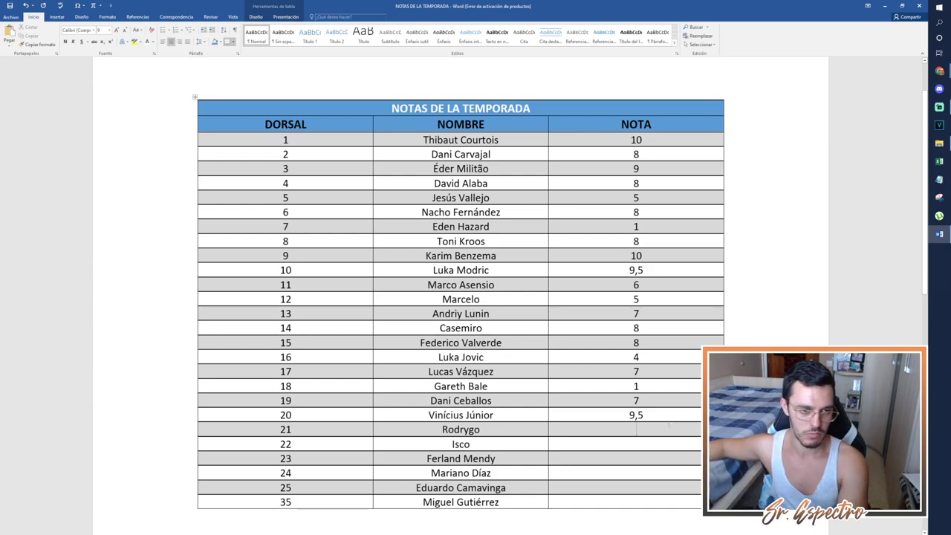
Switch to Rodrygo's SofaScore page and examine his 21/22 UEFA Champions League ratings, heatmap, matches played and attacking statistics
key(alt+Tab)
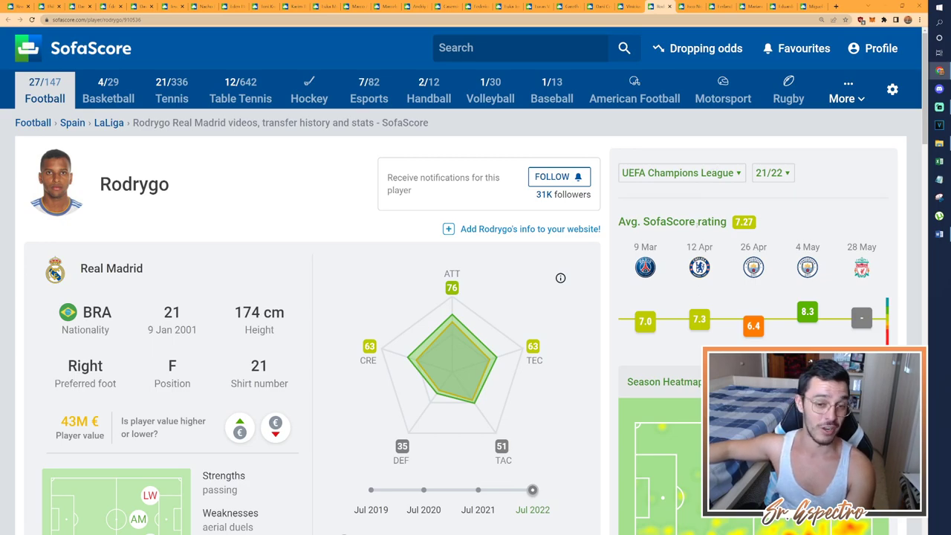
scroll(703, 262, down, 1)
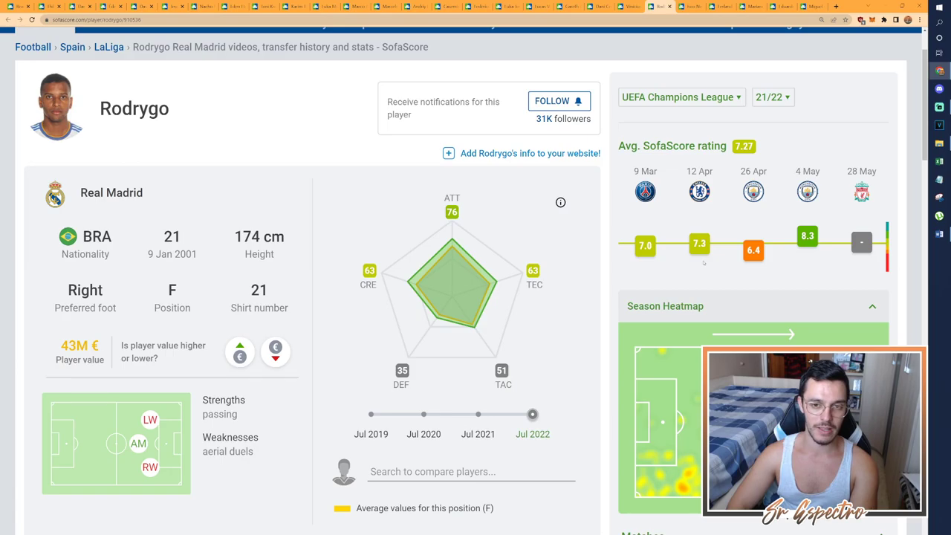
scroll(703, 263, down, 5)
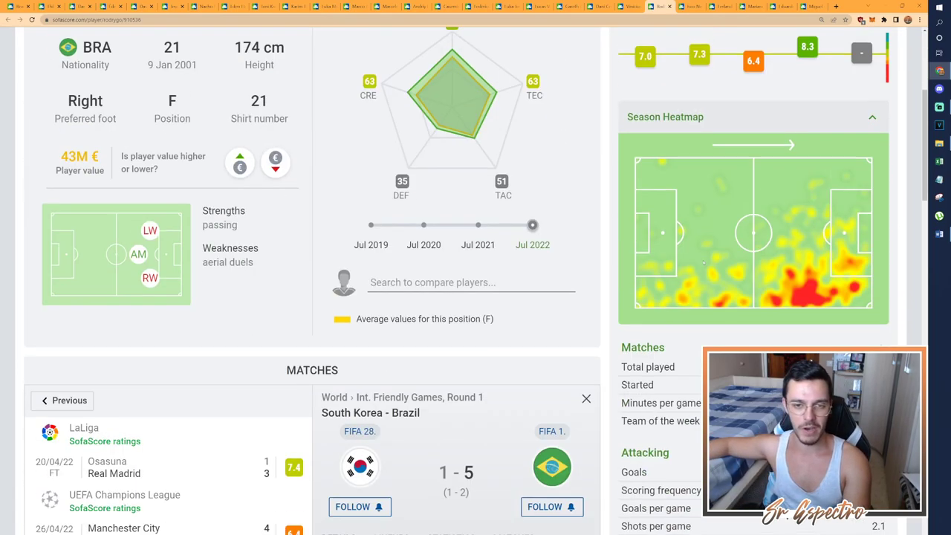
scroll(698, 255, down, 2)
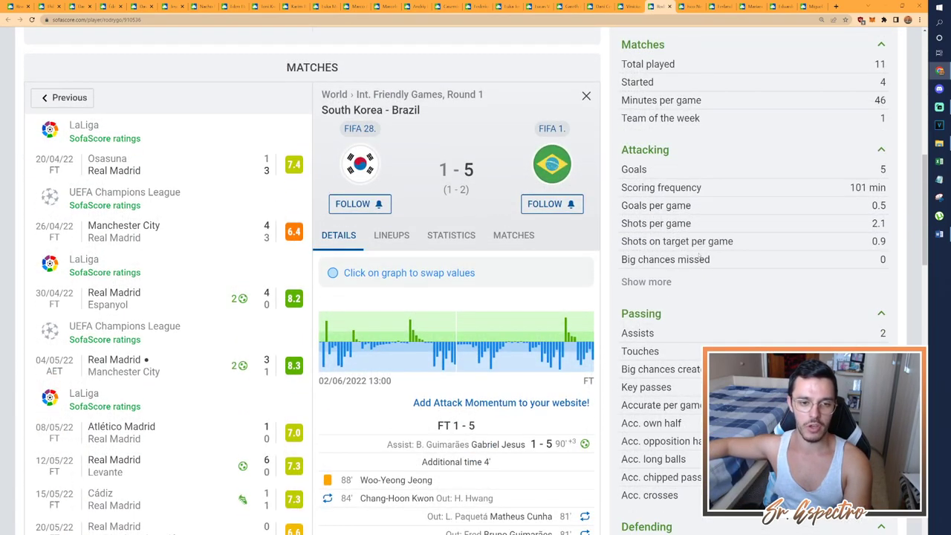
scroll(699, 255, down, 1)
scroll(699, 255, up, 6)
scroll(699, 254, up, 3)
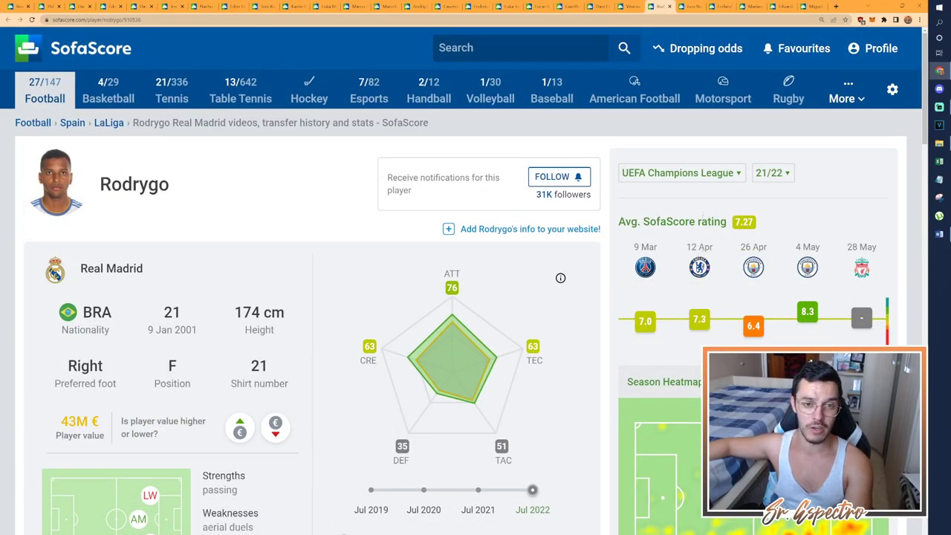
Select LaLiga for Rodrygo and examine his 21/22 match ratings, heatmap, matches played and attacking figures
click(680, 173)
click(671, 227)
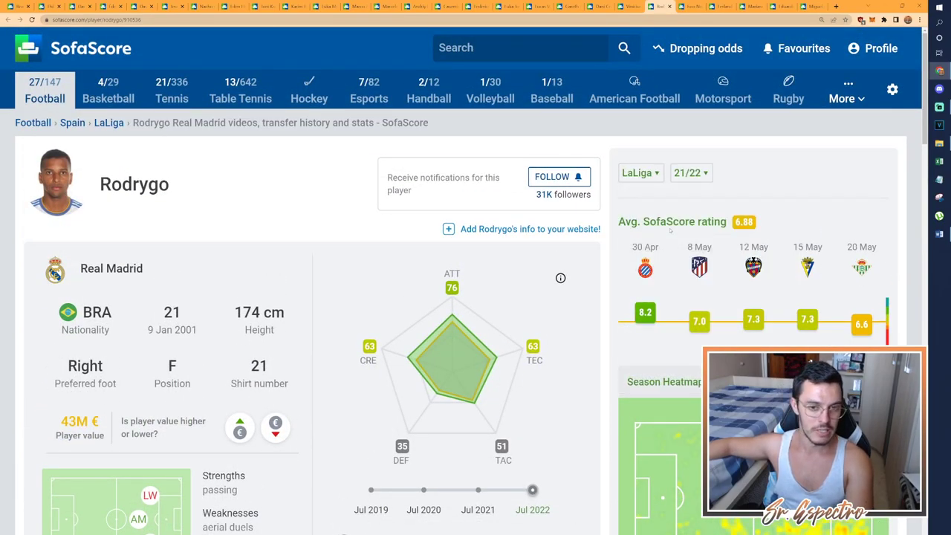
scroll(671, 231, down, 6)
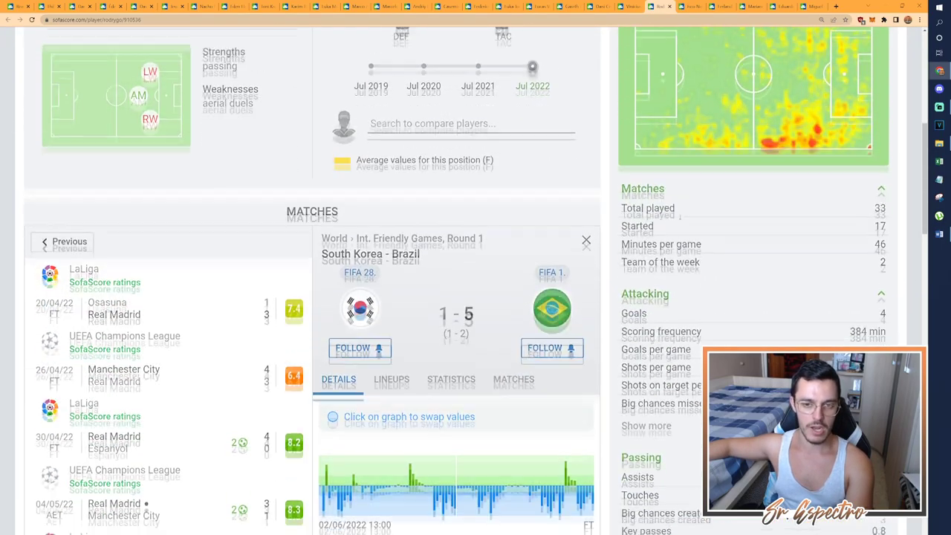
scroll(679, 215, down, 1)
scroll(680, 217, up, 6)
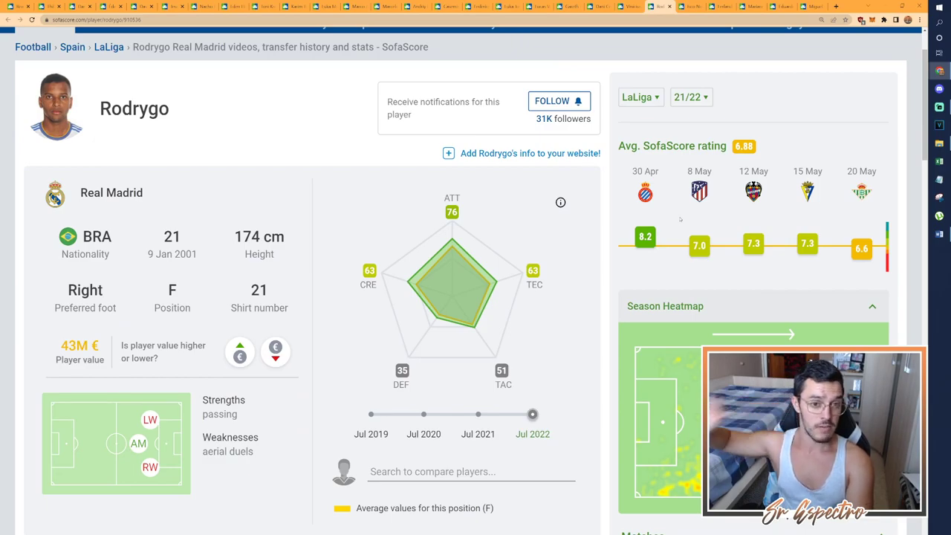
Return to the Word ratings table and enter 8 as Rodrygo's rating
scroll(838, 260, up, 1)
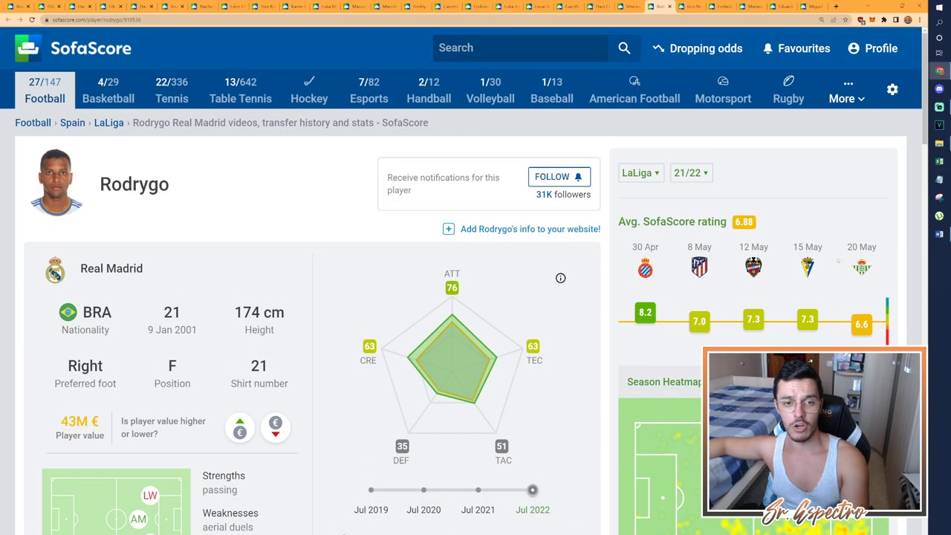
click(939, 234)
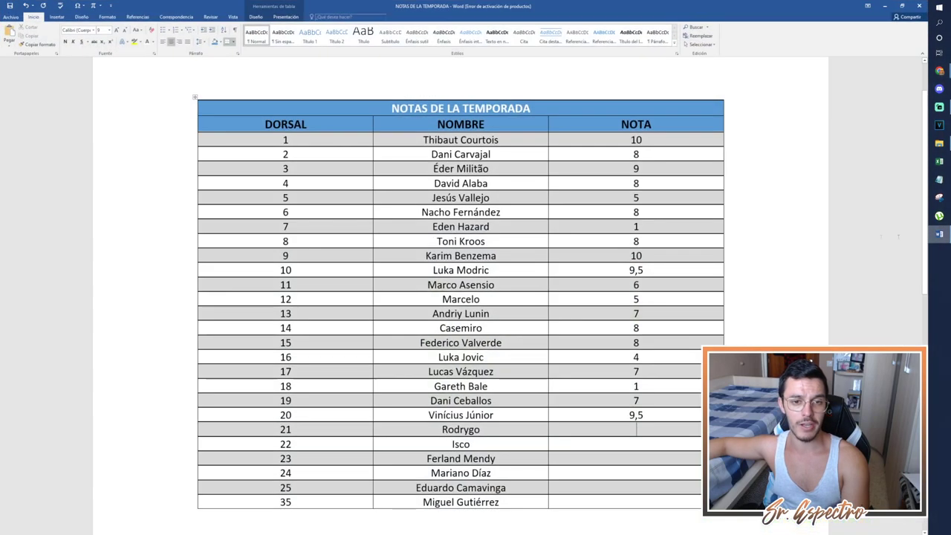
text(8)
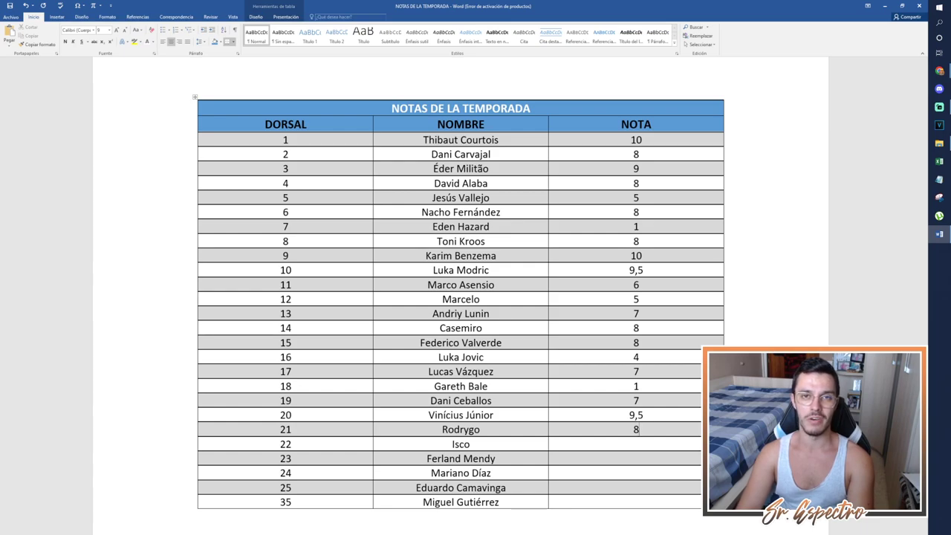
Switch to Isco's SofaScore page, select LaLiga and examine his 21/22 match ratings, heatmap and statistics
key(alt+Tab)
click(707, 170)
click(639, 221)
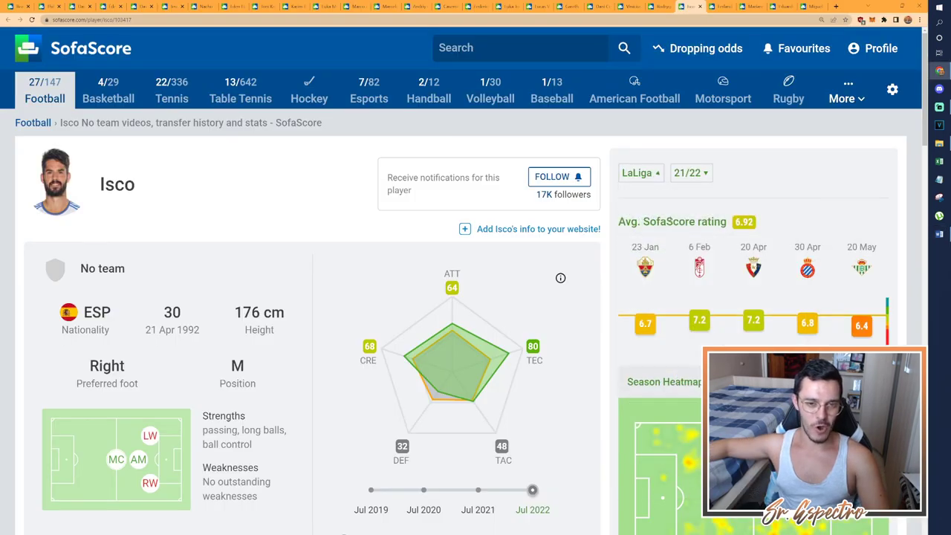
scroll(672, 215, down, 5)
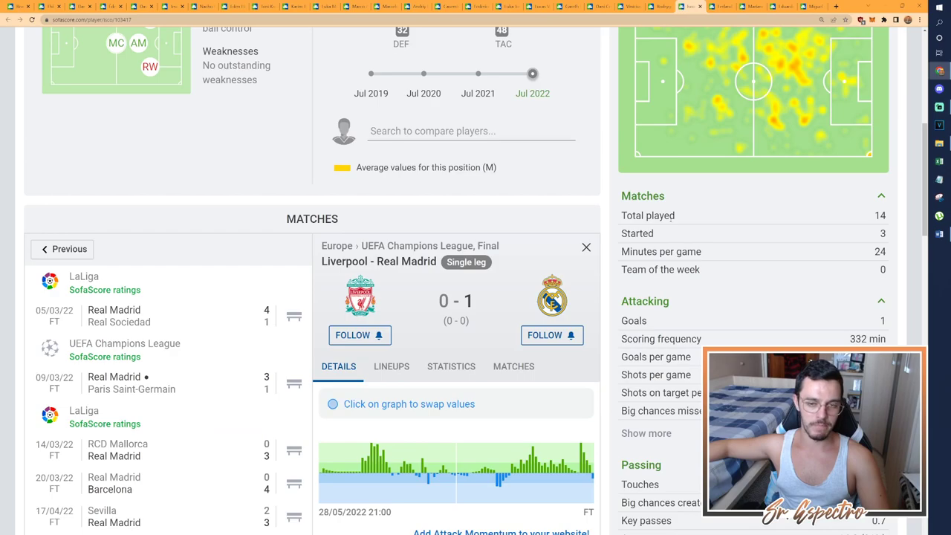
scroll(672, 214, up, 4)
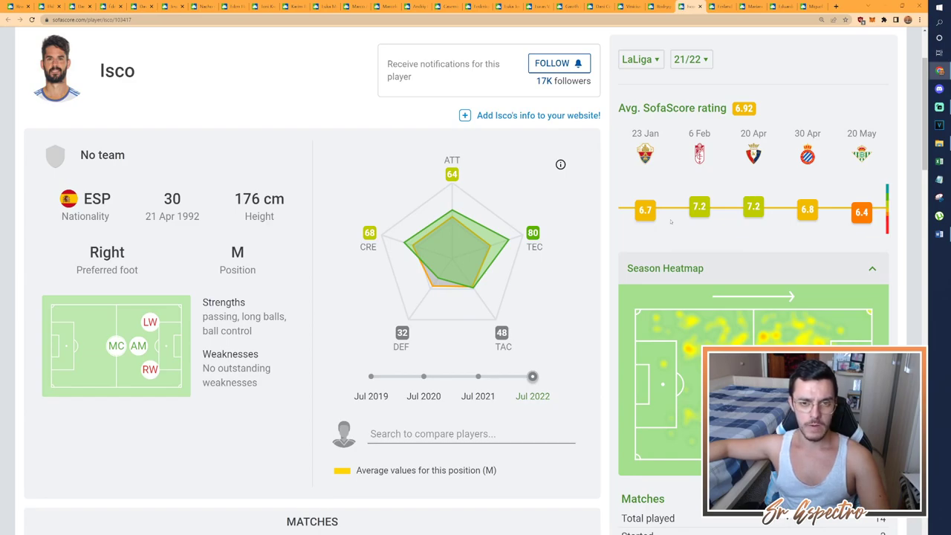
scroll(671, 221, up, 1)
Select UEFA Champions League for Isco and examine his match ratings and season heatmap
click(645, 97)
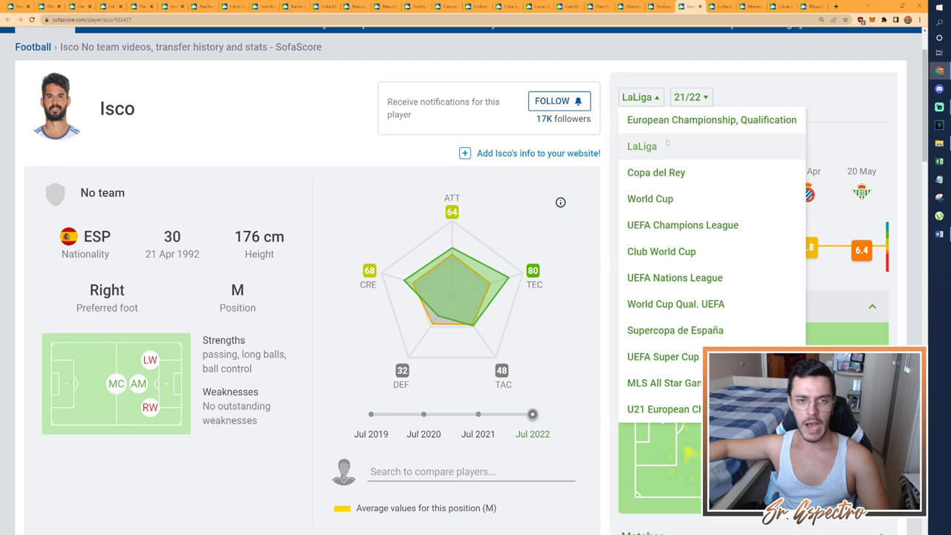
click(671, 224)
scroll(671, 225, down, 3)
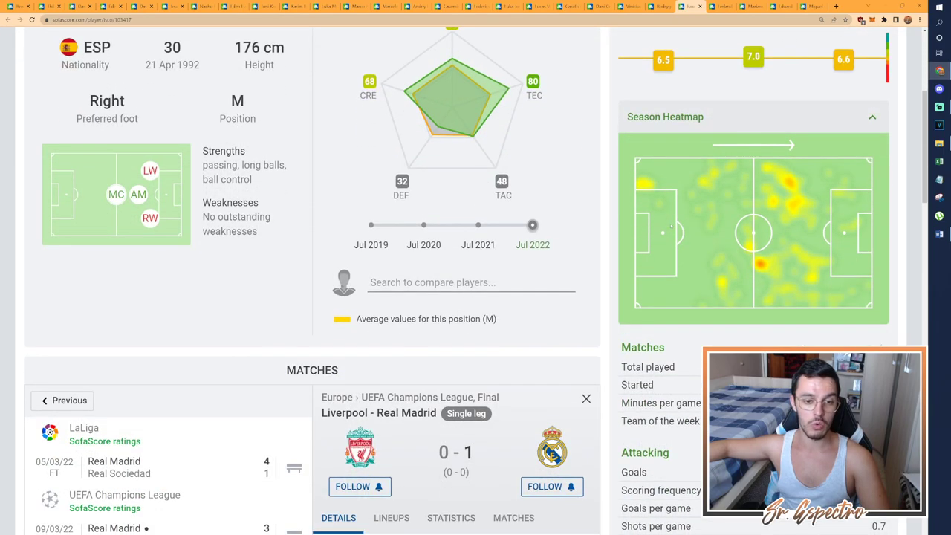
scroll(671, 225, up, 3)
Select Copa del Rey for Isco and examine his 21/22 match ratings and season heatmap
click(673, 134)
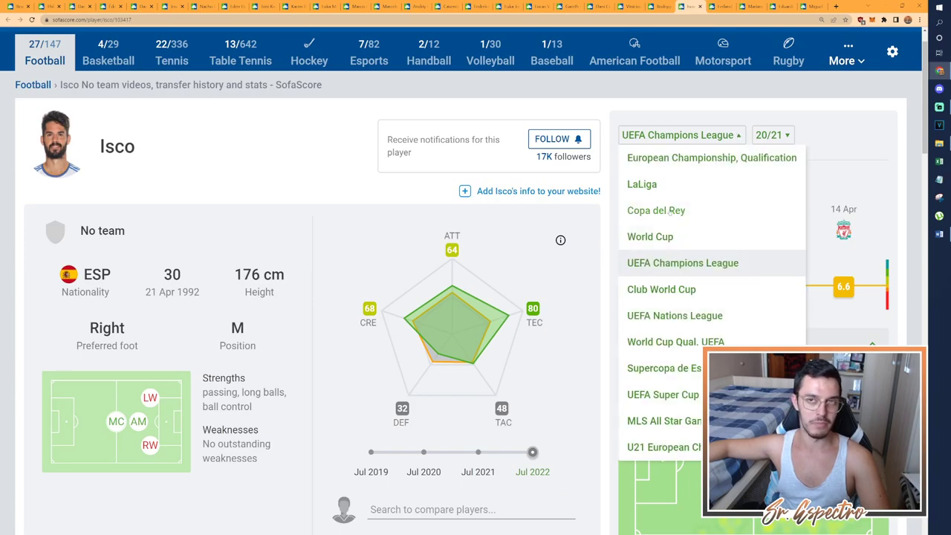
click(678, 215)
scroll(667, 206, down, 5)
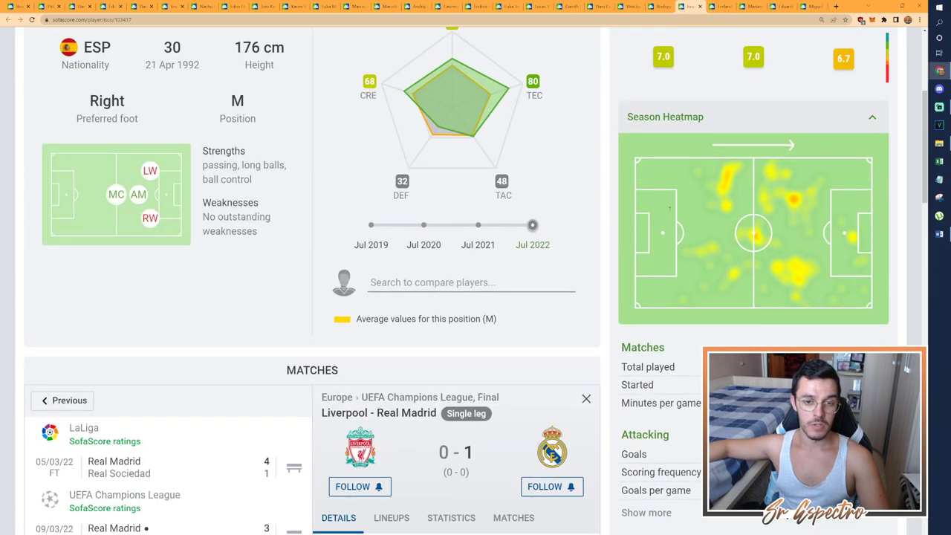
scroll(668, 206, up, 4)
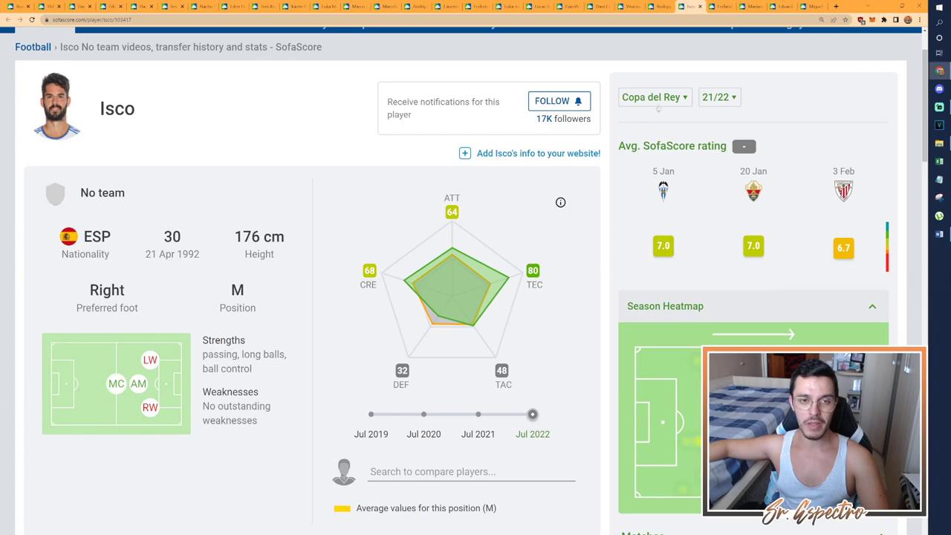
Select LaLiga for Isco again and examine his 21/22 average rating, matches played, attacking and passing figures
click(656, 102)
click(657, 143)
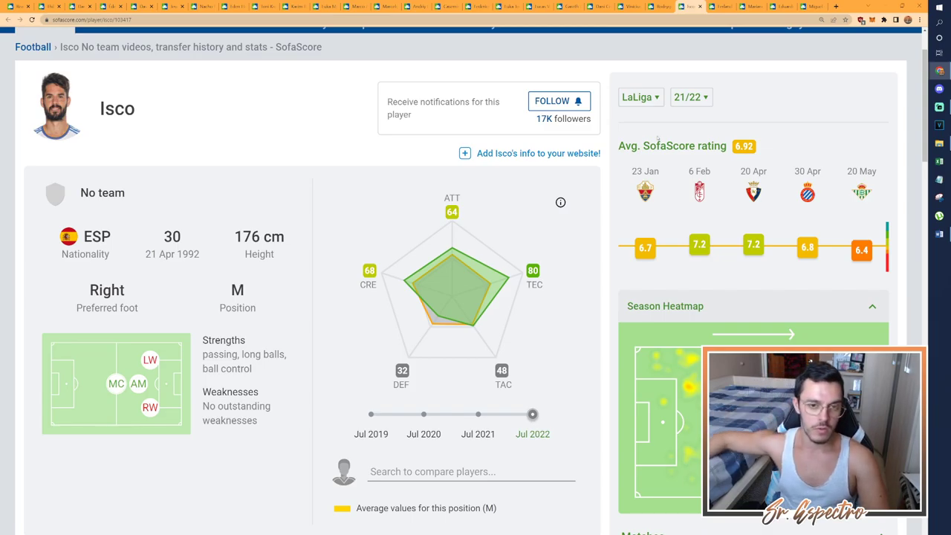
scroll(658, 138, down, 7)
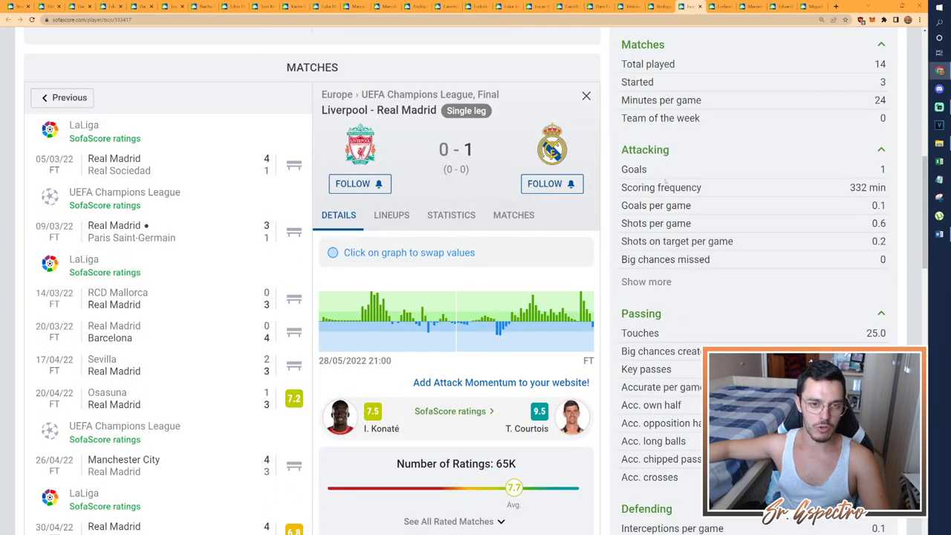
scroll(665, 179, down, 2)
scroll(665, 179, up, 9)
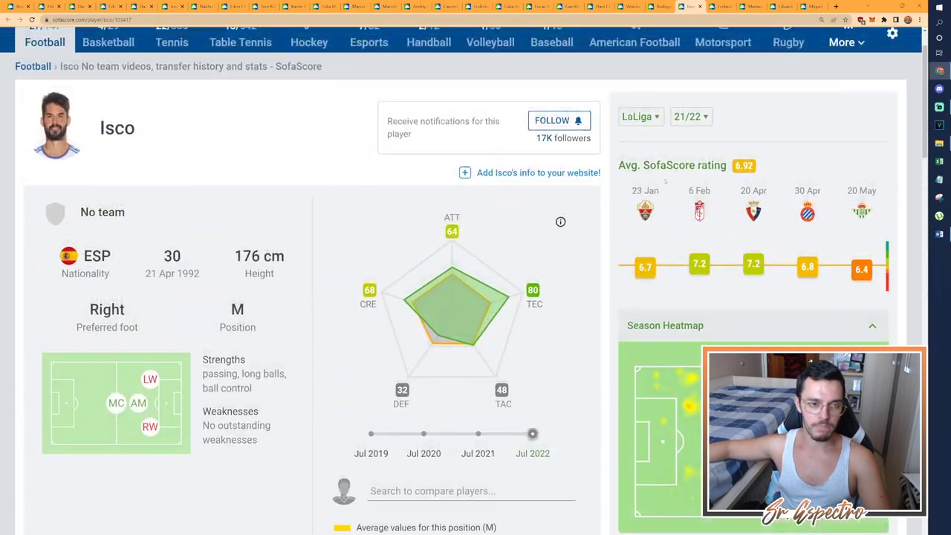
scroll(666, 181, up, 1)
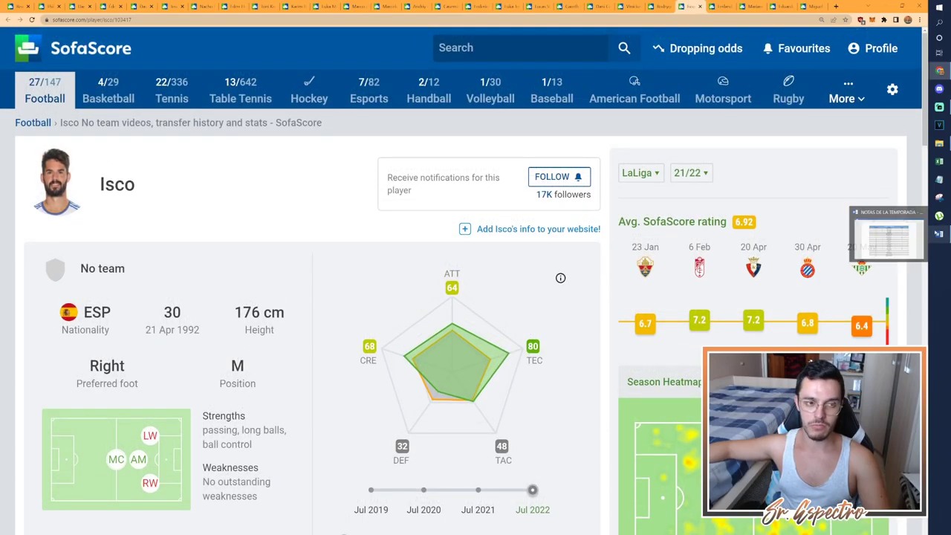
Return to the Word ratings table and enter 5 as Isco's rating
click(939, 233)
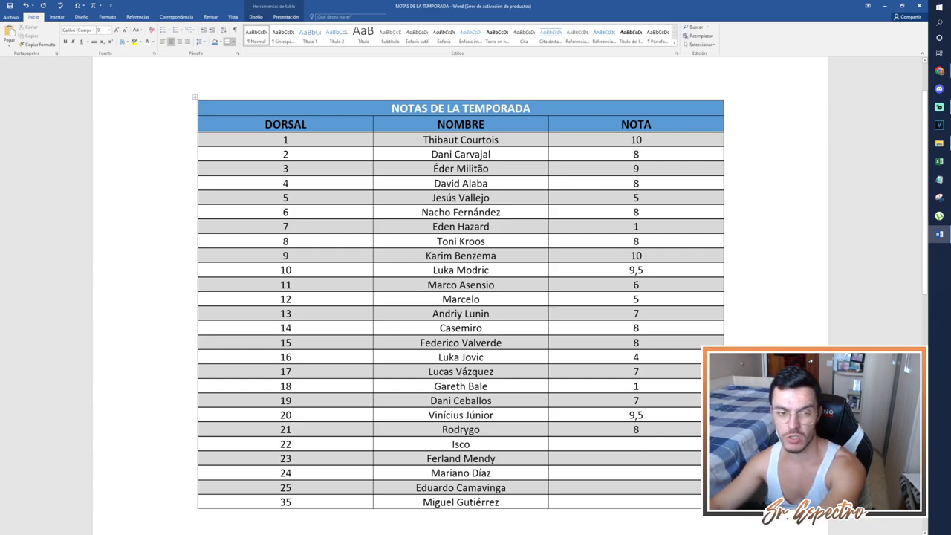
text(5)
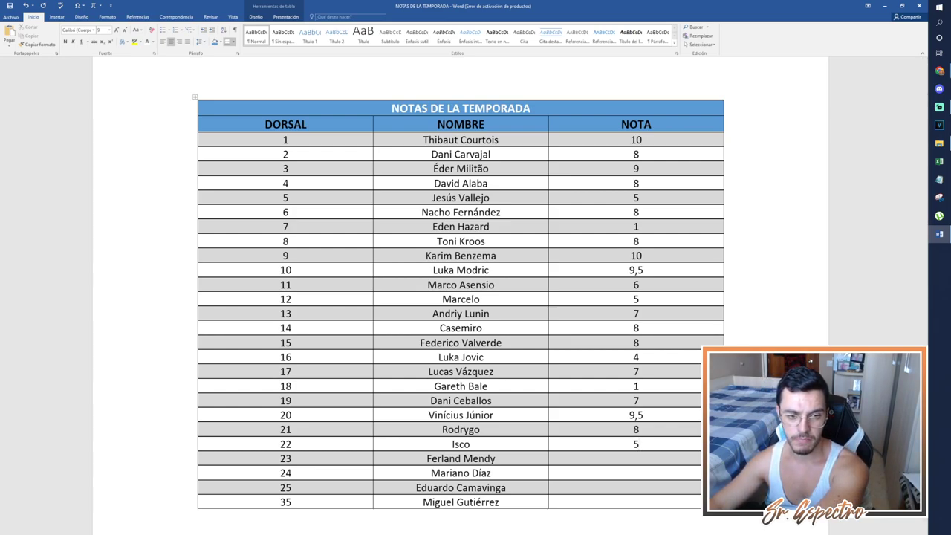
click(636, 459)
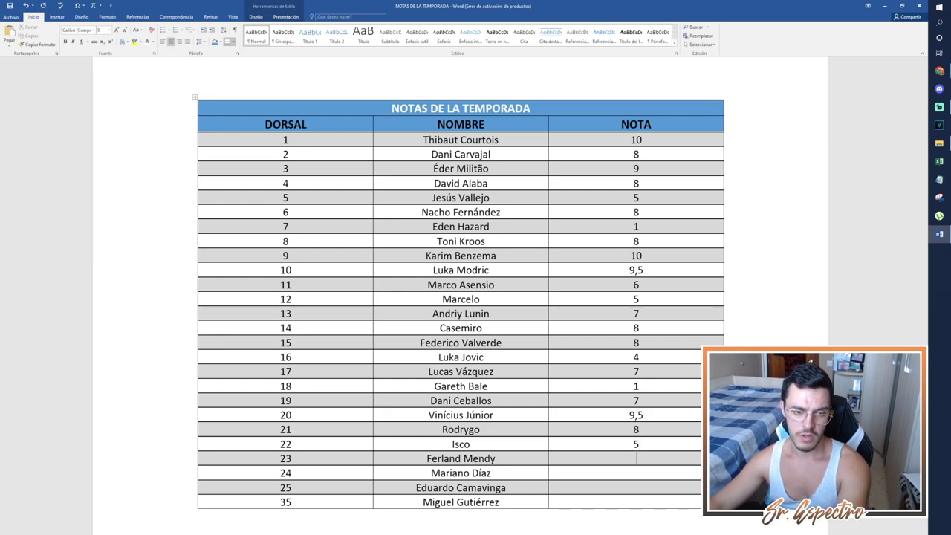
Switch to Ferland Mendy's SofaScore page and examine his 21/22 UEFA Champions League ratings, heatmap, passing and defending statistics
key(alt+Tab)
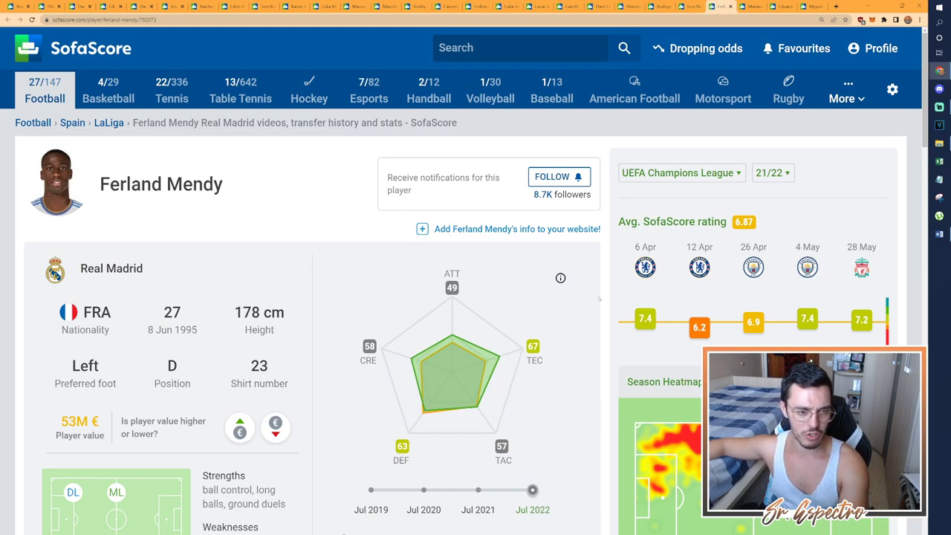
scroll(599, 299, down, 2)
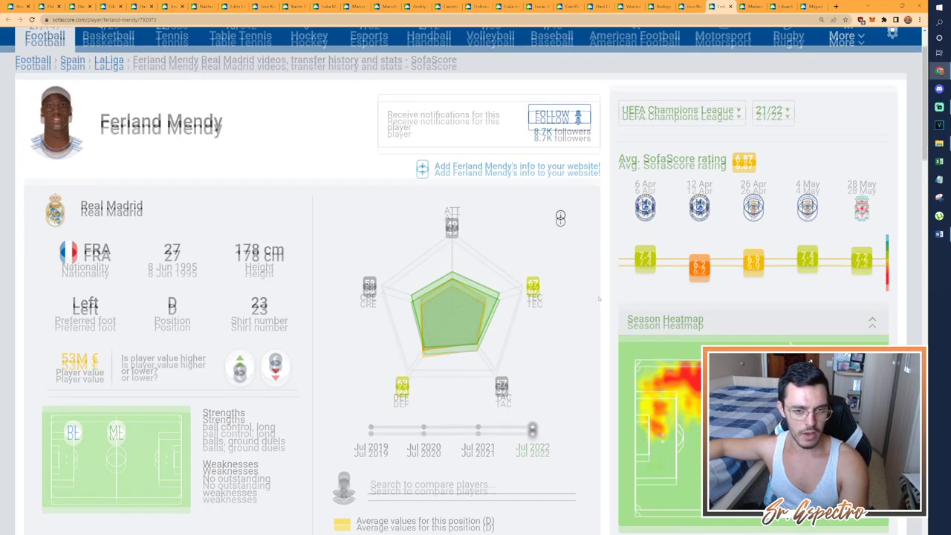
scroll(599, 299, up, 1)
scroll(599, 299, up, 1)
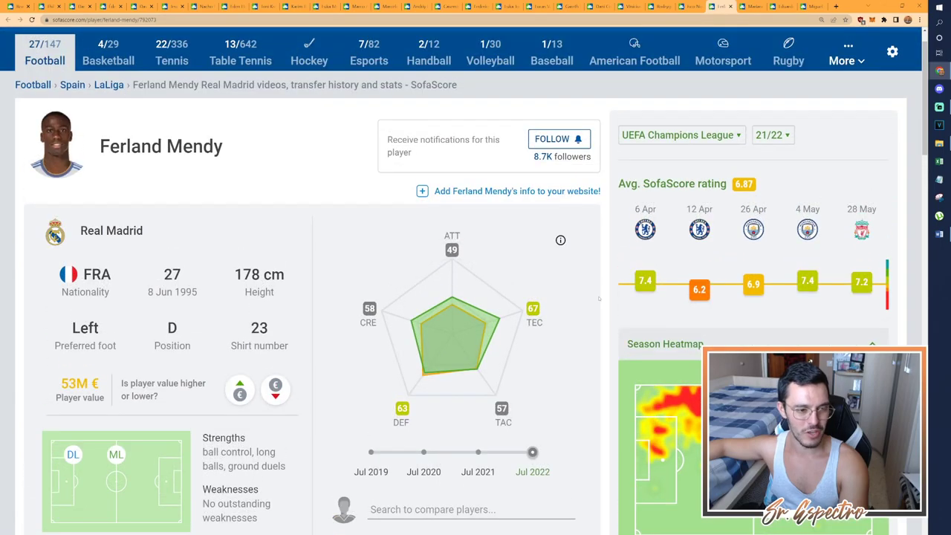
scroll(599, 299, down, 1)
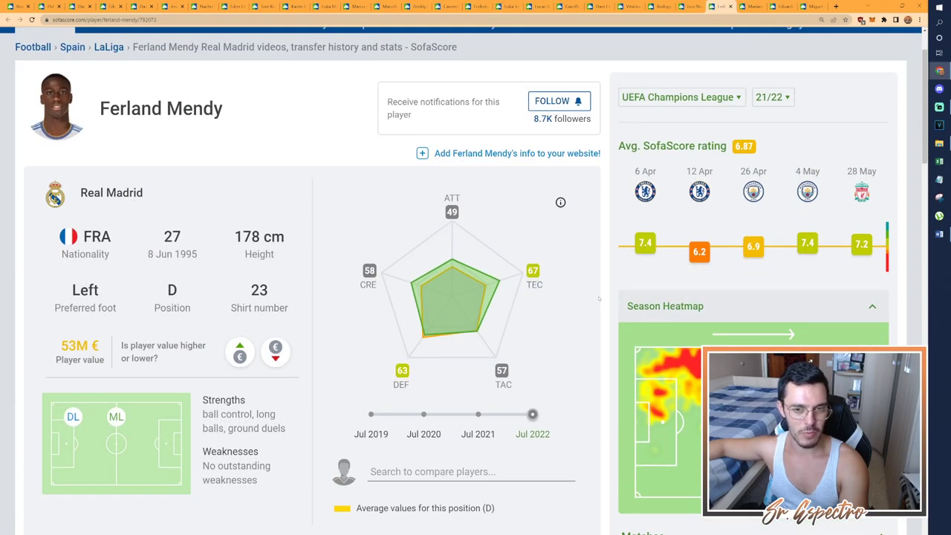
scroll(599, 299, down, 7)
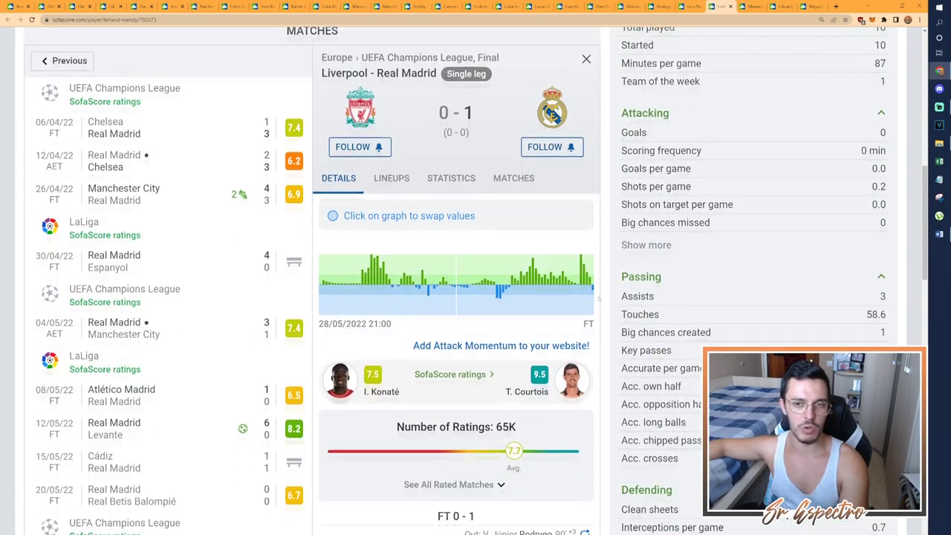
scroll(598, 298, down, 4)
scroll(599, 298, up, 4)
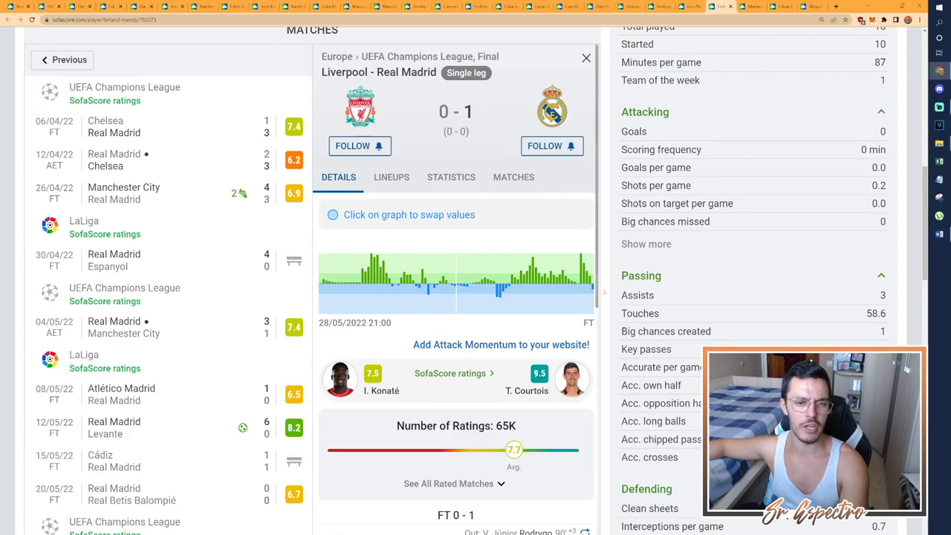
scroll(605, 292, down, 3)
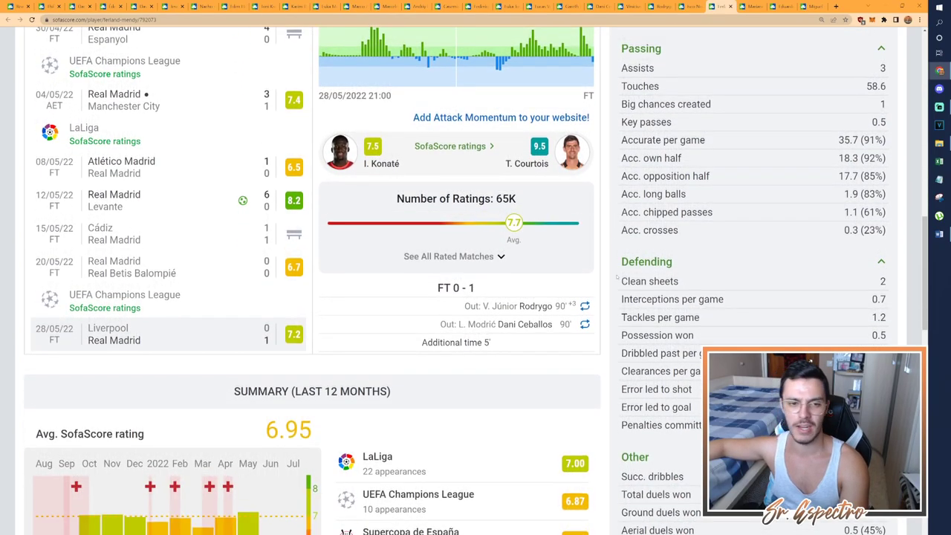
scroll(617, 277, up, 10)
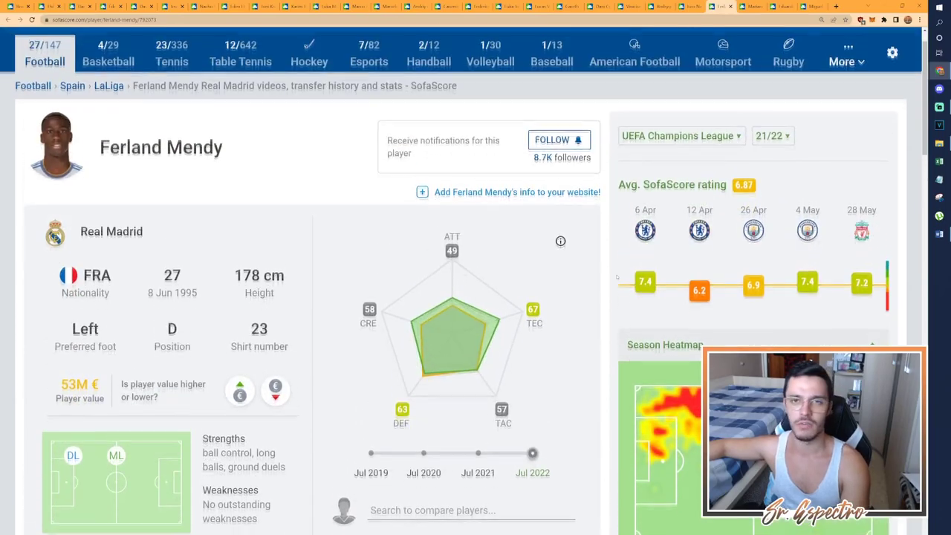
scroll(617, 277, up, 1)
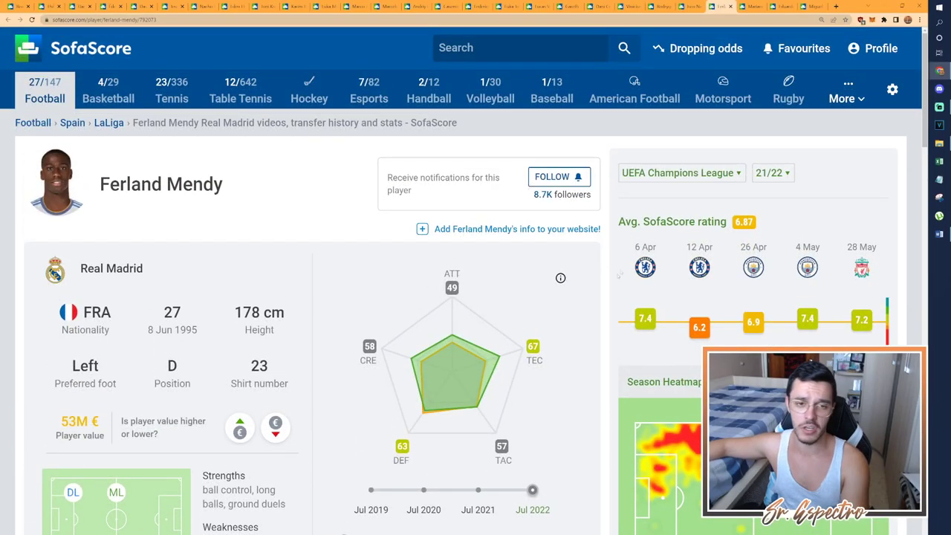
Select LaLiga for Ferland Mendy, examine his 21/22 ratings and heatmap, and switch back to UEFA Champions League
click(679, 173)
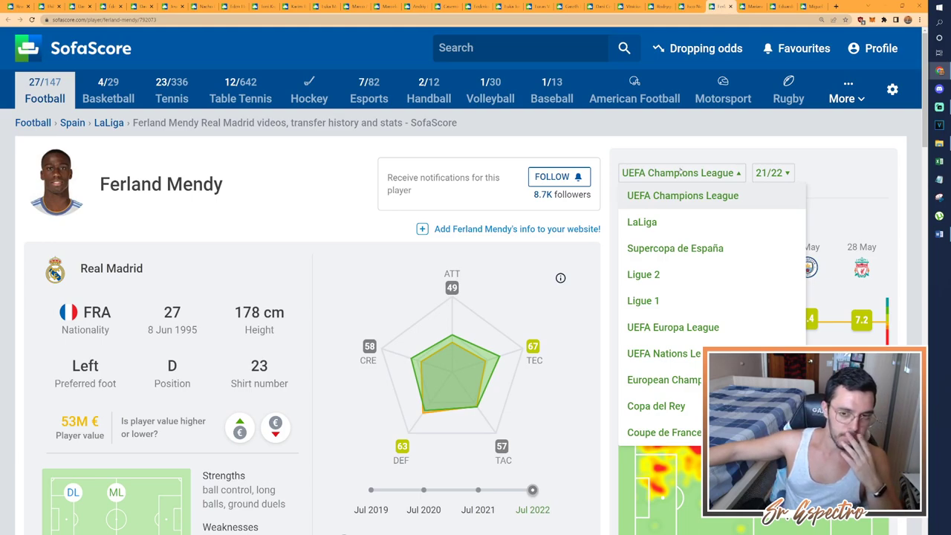
click(690, 172)
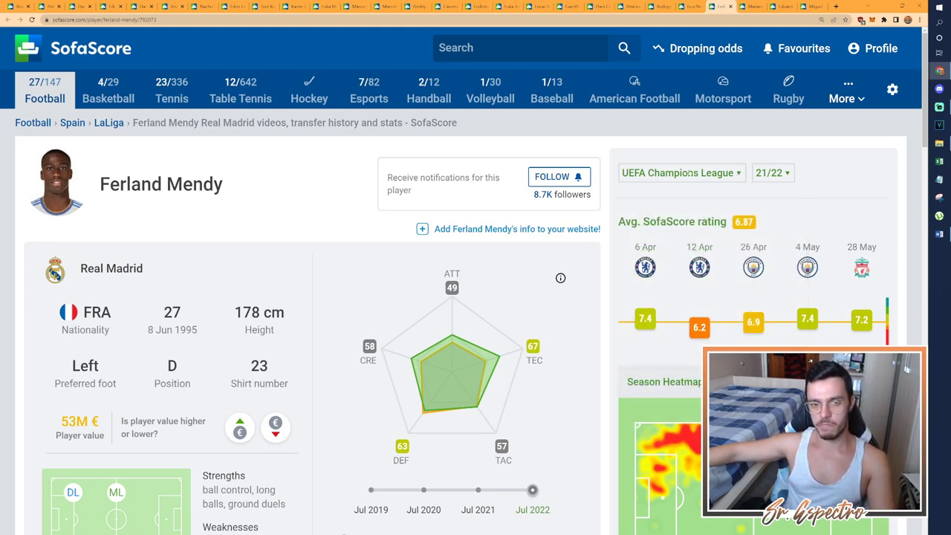
click(689, 173)
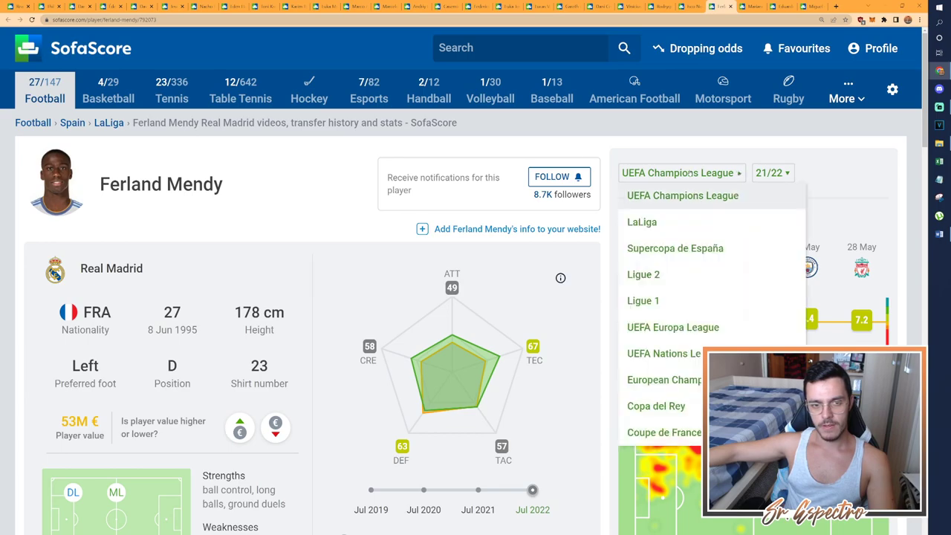
click(677, 221)
scroll(679, 231, down, 2)
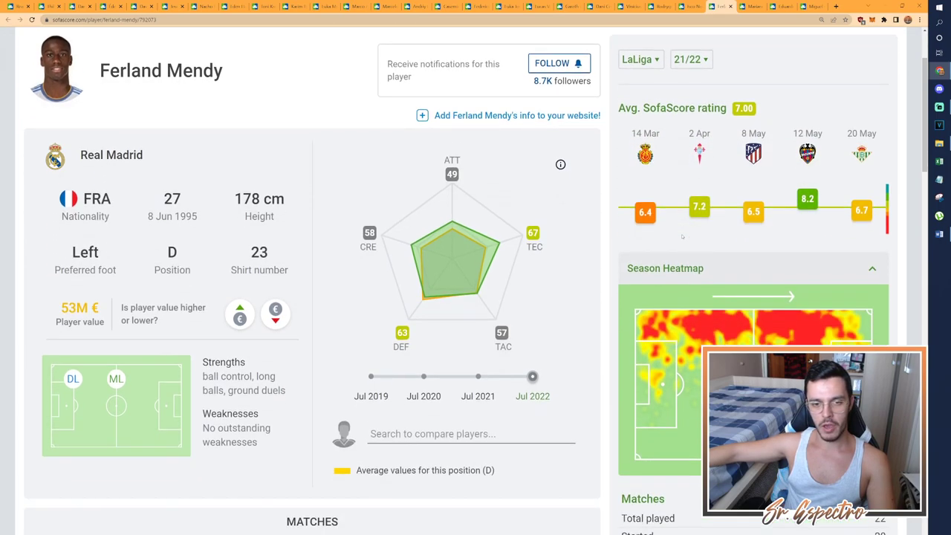
scroll(682, 236, down, 5)
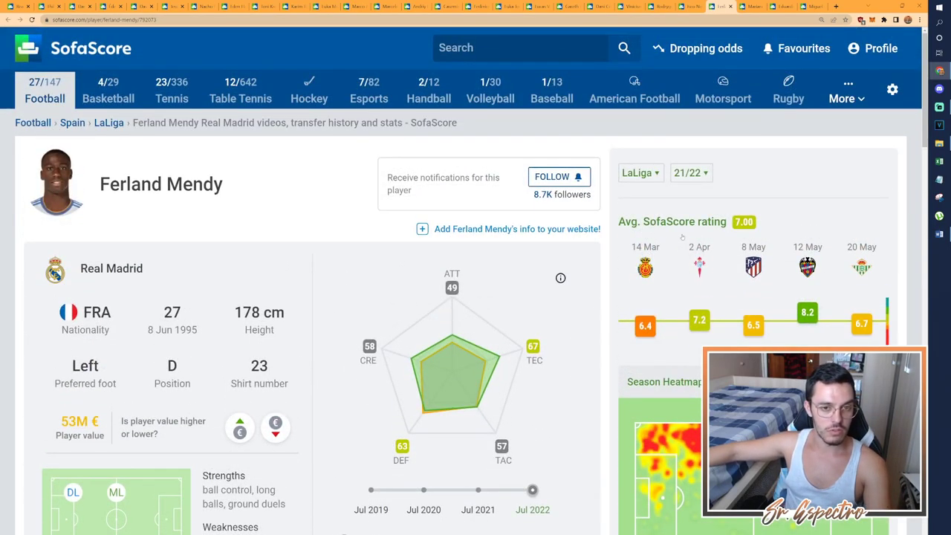
click(641, 172)
click(654, 208)
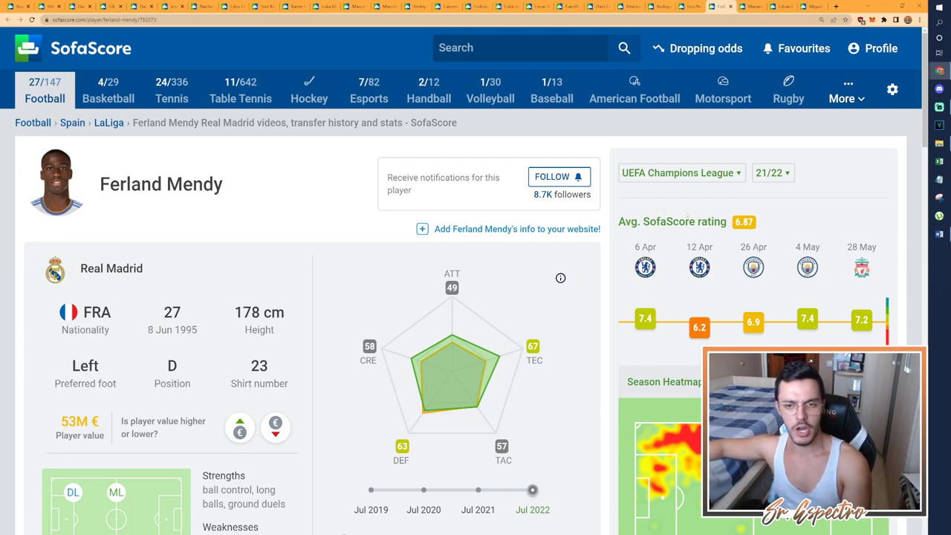
Return to the Word ratings table and enter 8 as Ferland Mendy's rating
key(alt+Tab)
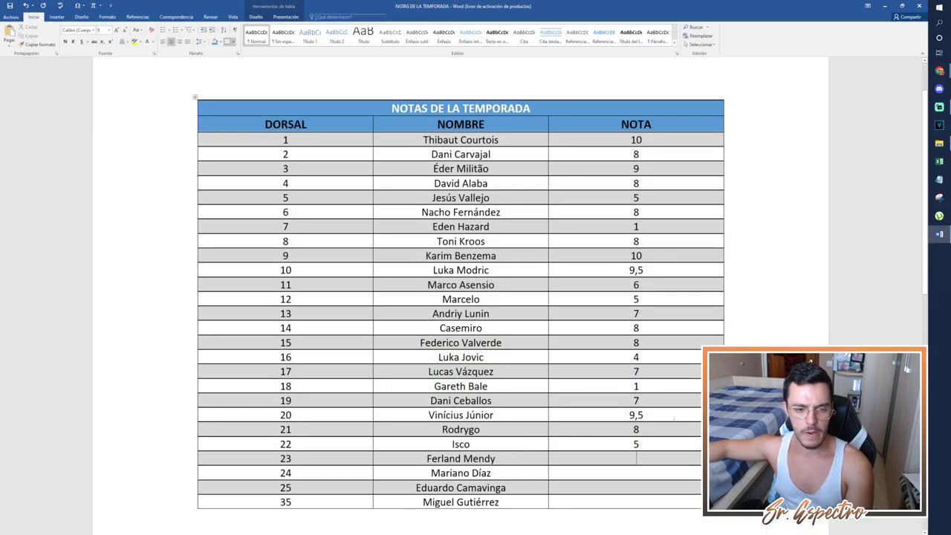
text(8)
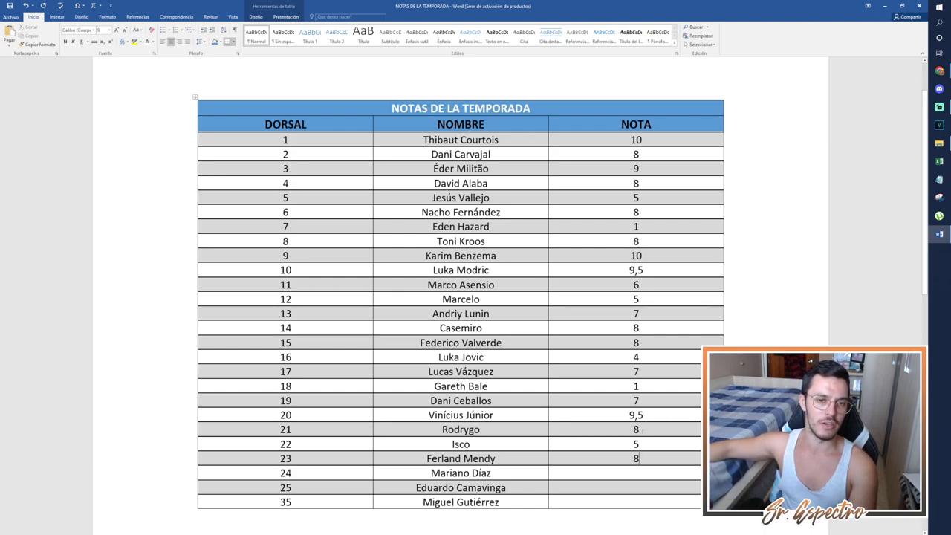
key(Down)
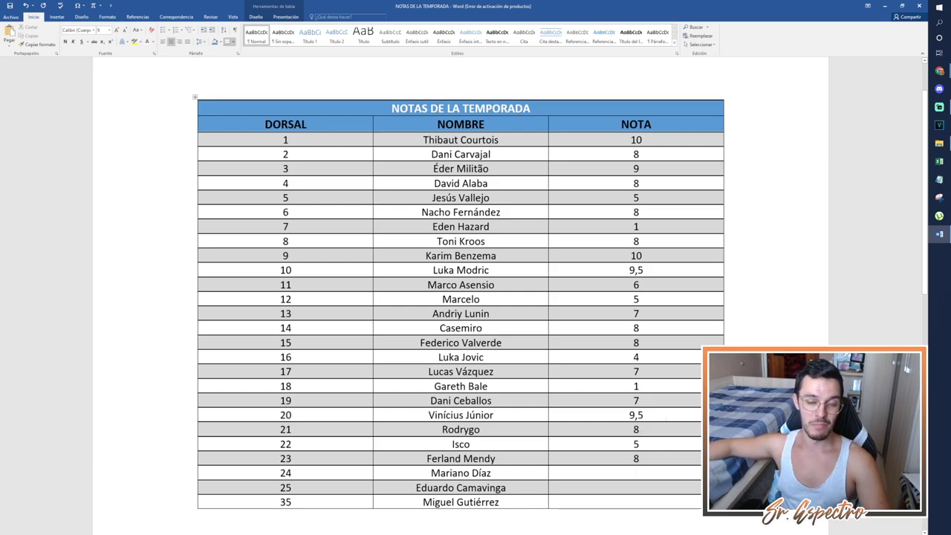
Switch to Mariano Díaz's SofaScore page, select LaLiga and examine his 21/22 match ratings, heatmap and statistics
click(939, 234)
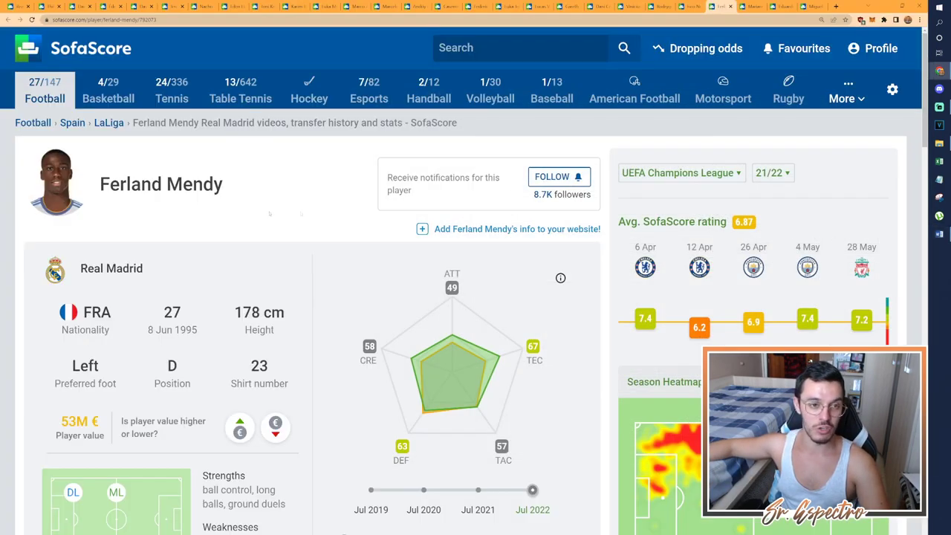
key(ctrl+Tab)
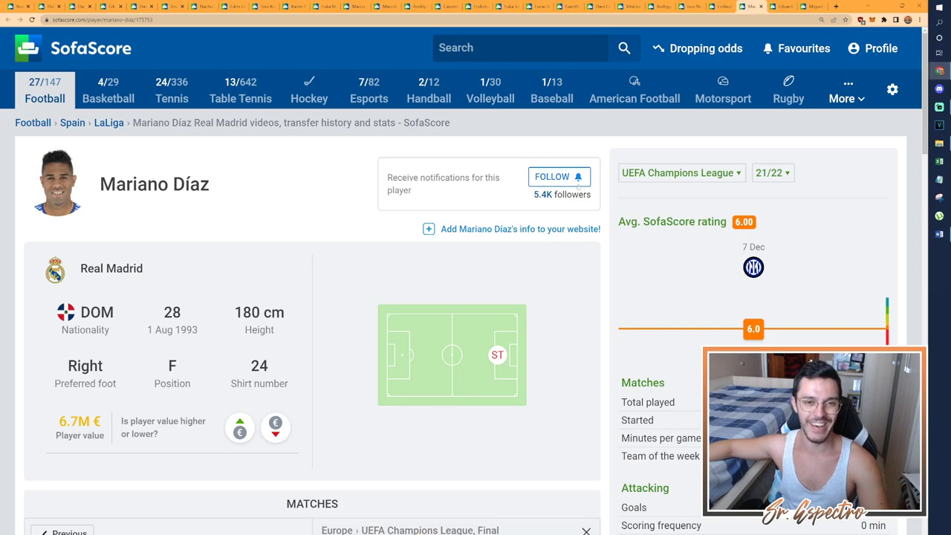
click(667, 172)
click(656, 249)
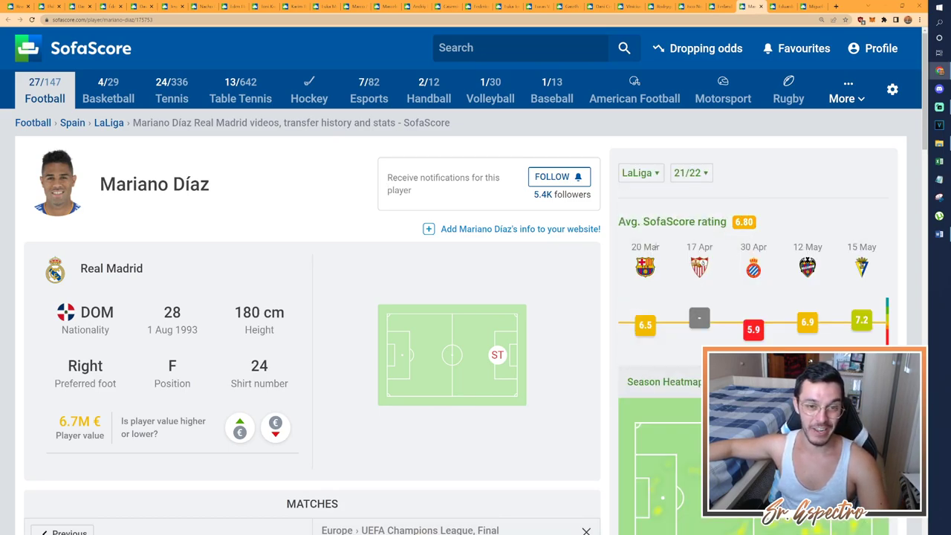
scroll(656, 245, down, 5)
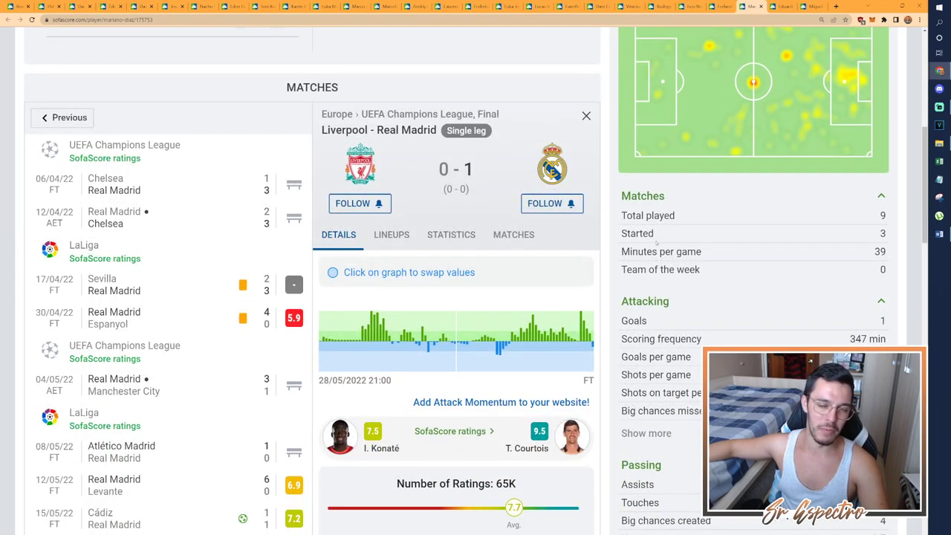
scroll(657, 242, up, 4)
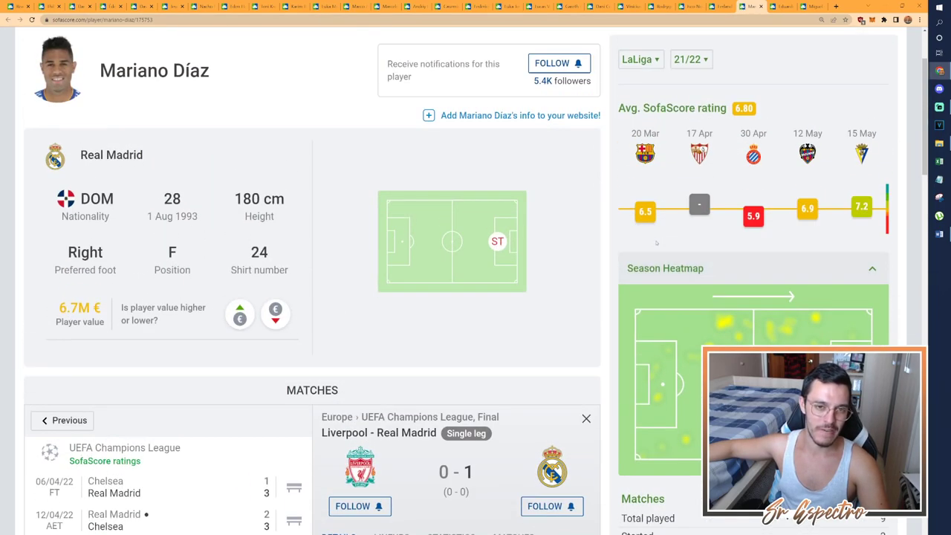
scroll(656, 242, down, 9)
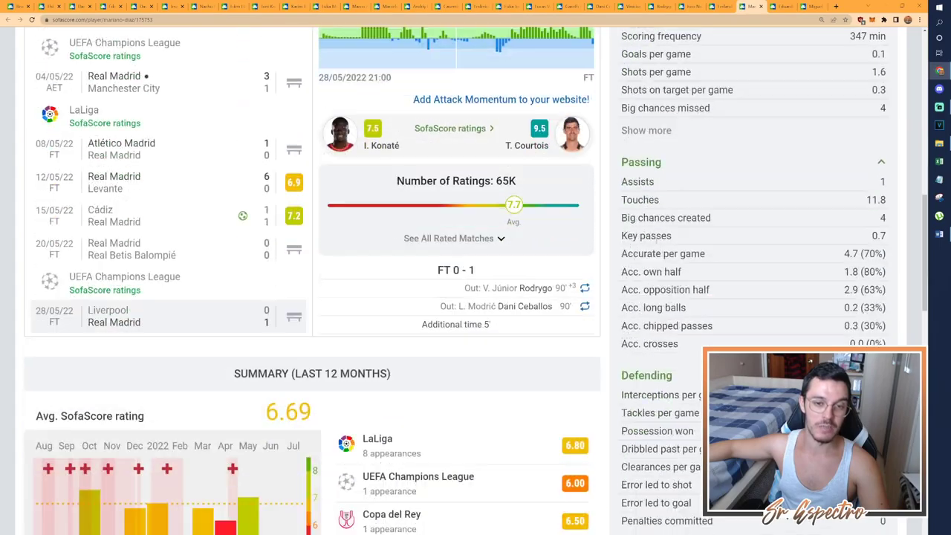
scroll(657, 237, up, 11)
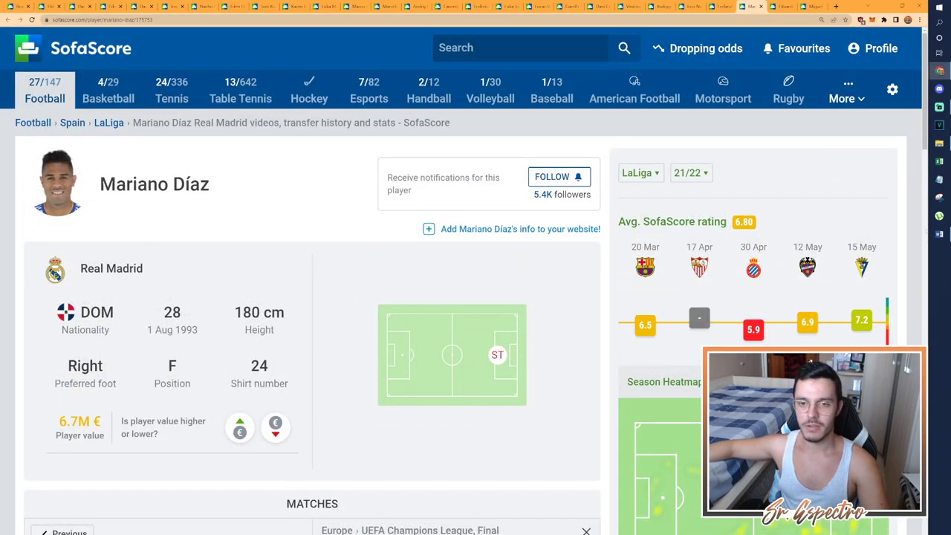
Return to the Word ratings table and enter 3 as Mariano Díaz's rating
click(939, 234)
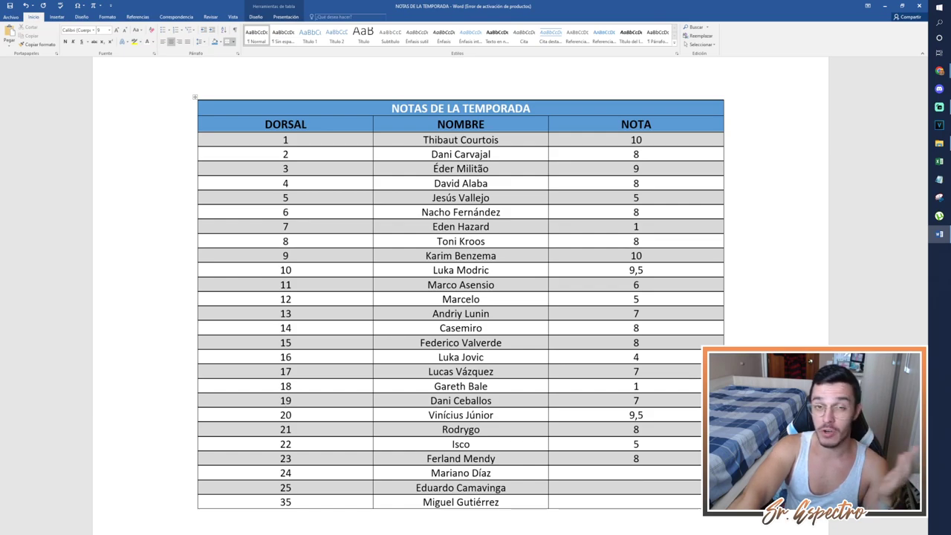
text(4)
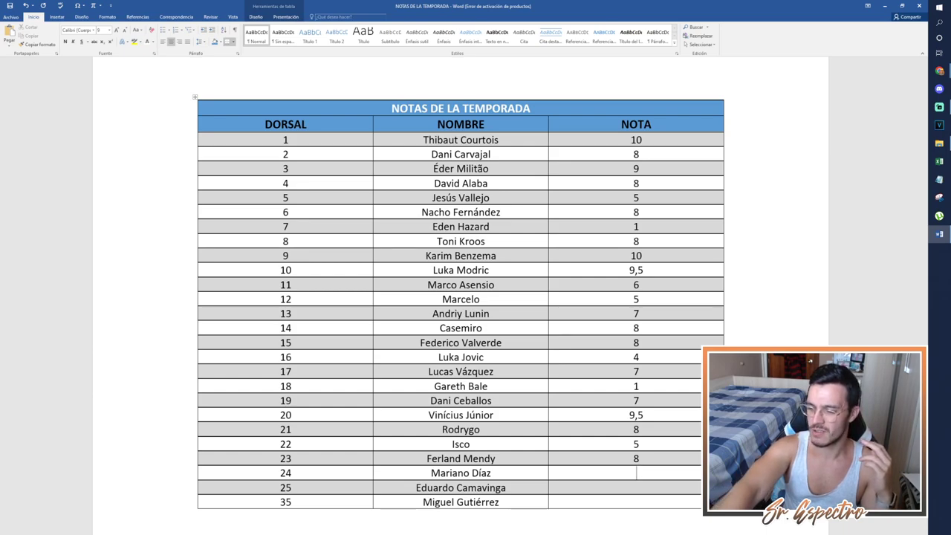
key(BackSpace)
text(3)
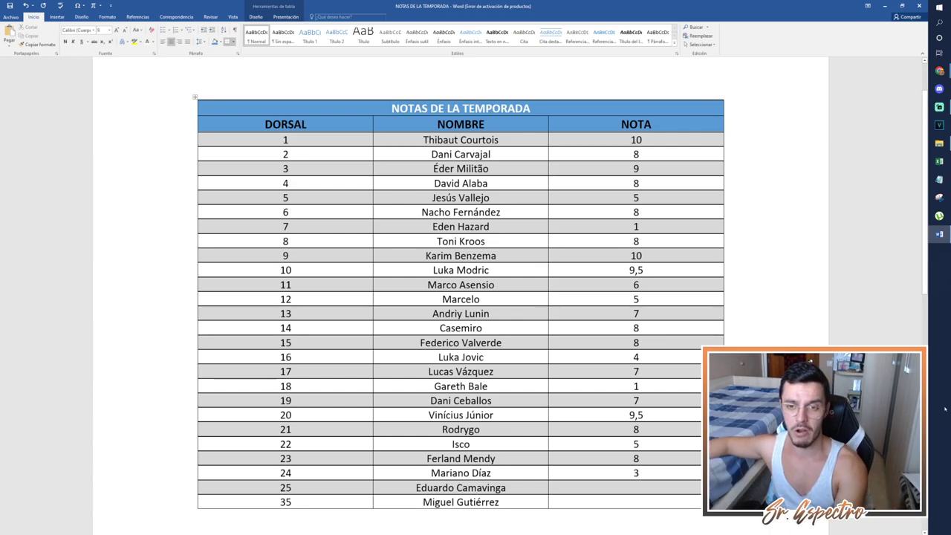
Switch to Eduardo Camavinga's SofaScore page and examine his 21/22 UEFA Champions League ratings and season heatmap
mouse_move(939, 234)
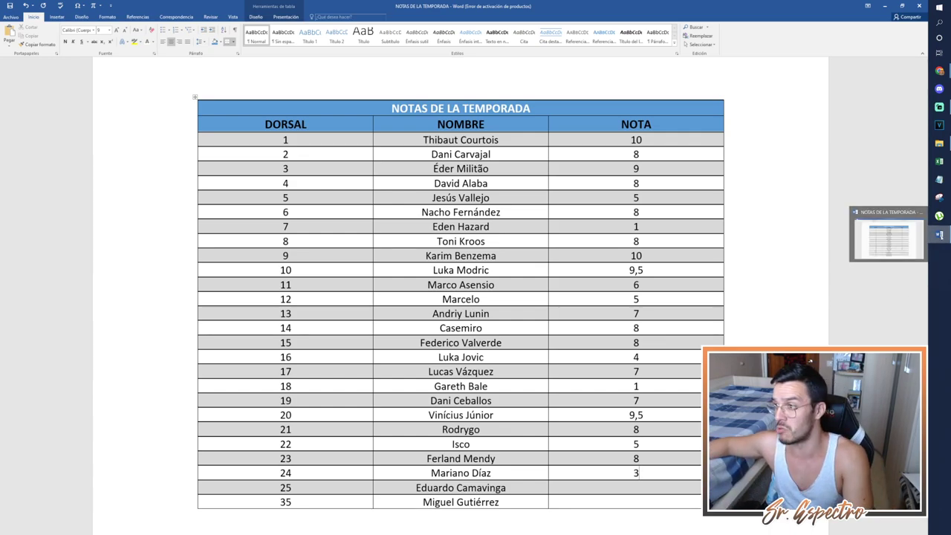
click(939, 71)
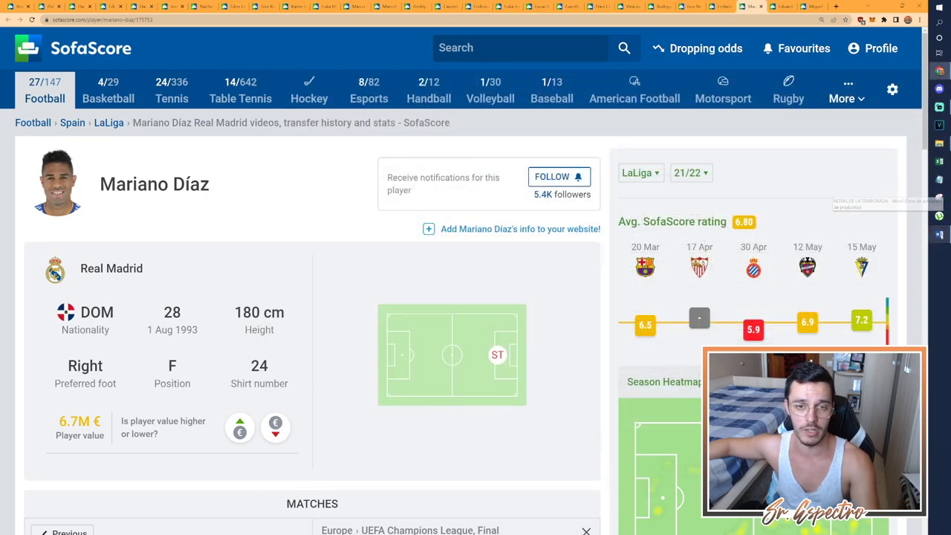
key(ctrl+Tab)
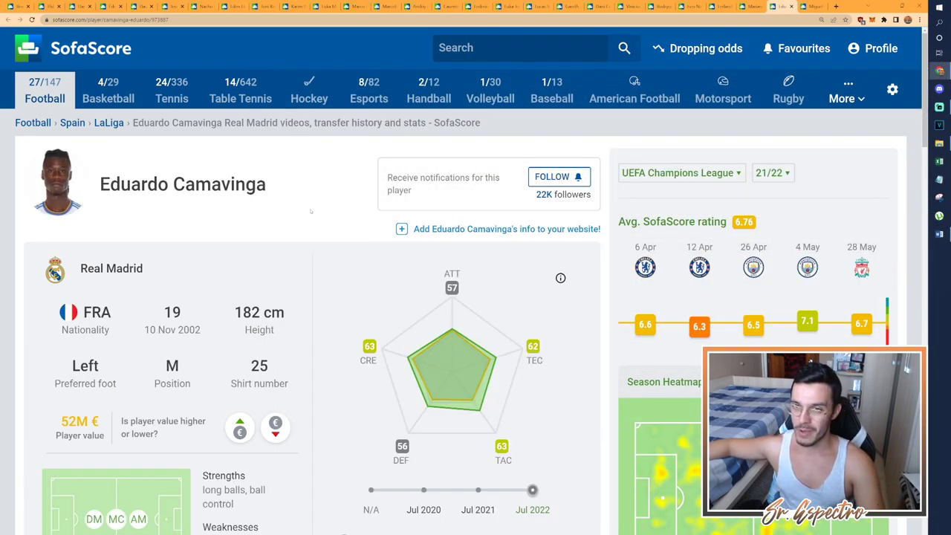
click(657, 181)
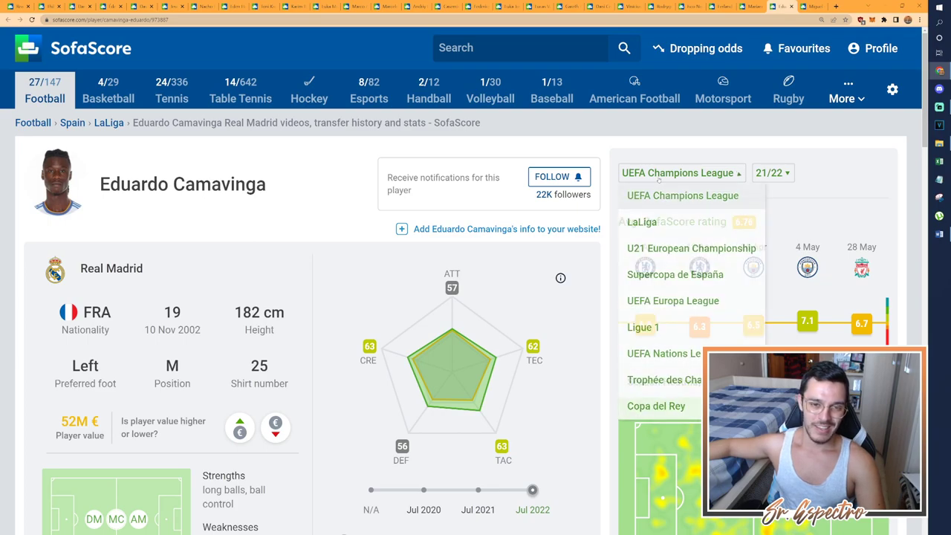
click(658, 181)
scroll(651, 190, down, 3)
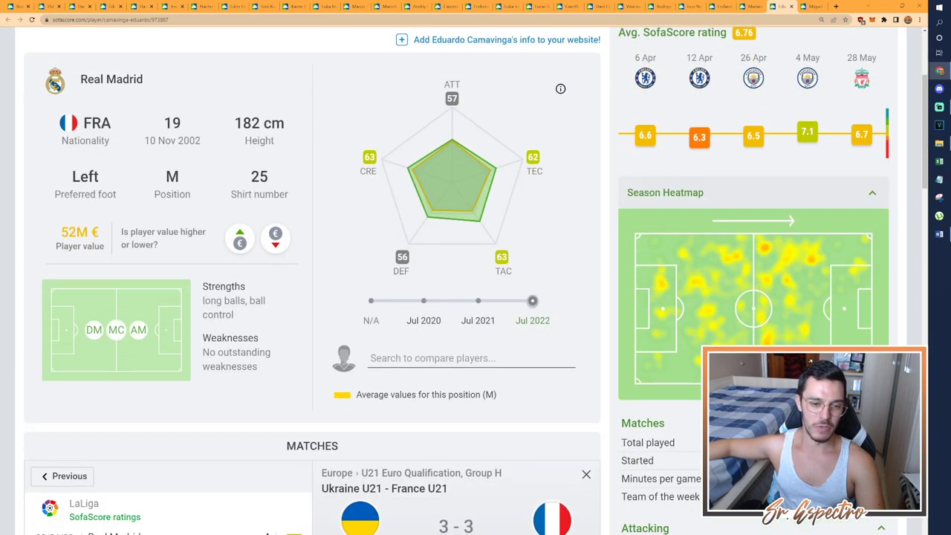
scroll(649, 193, up, 2)
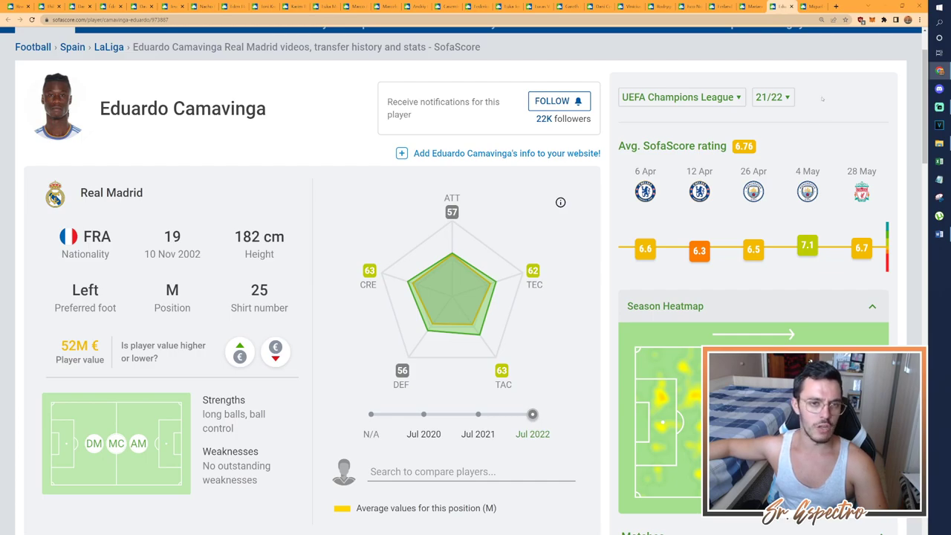
Select LaLiga for Eduardo Camavinga and examine his 21/22 ratings, heatmap, and match and attacking statistics
click(717, 105)
click(693, 149)
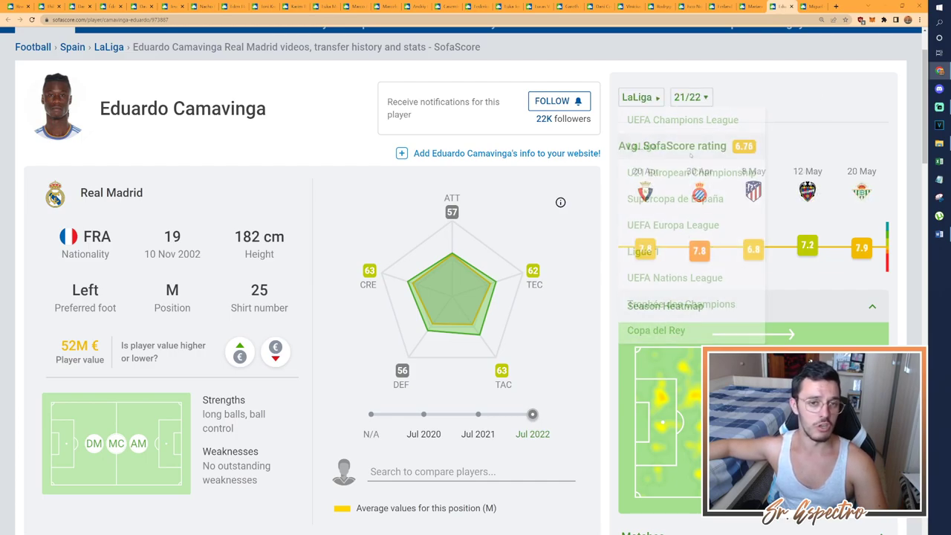
scroll(690, 156, down, 5)
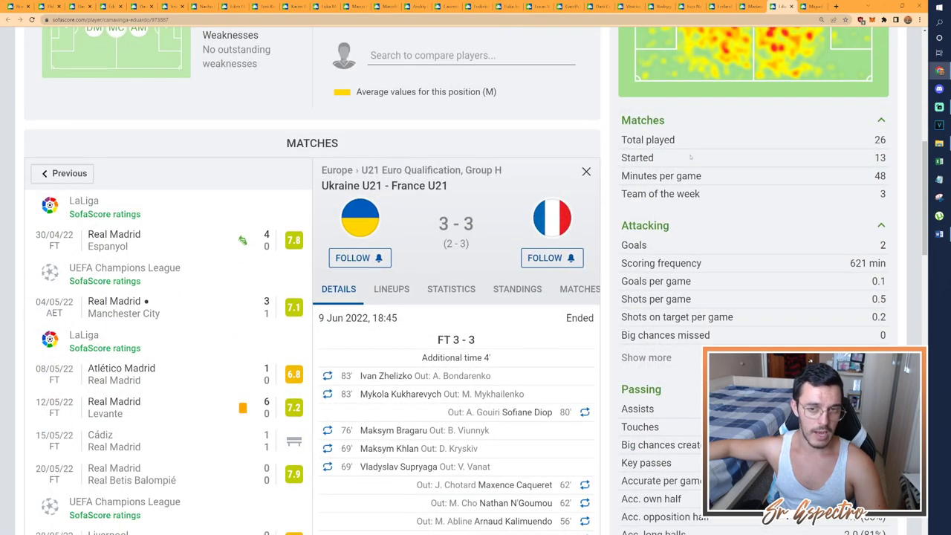
scroll(690, 156, up, 3)
scroll(690, 156, down, 2)
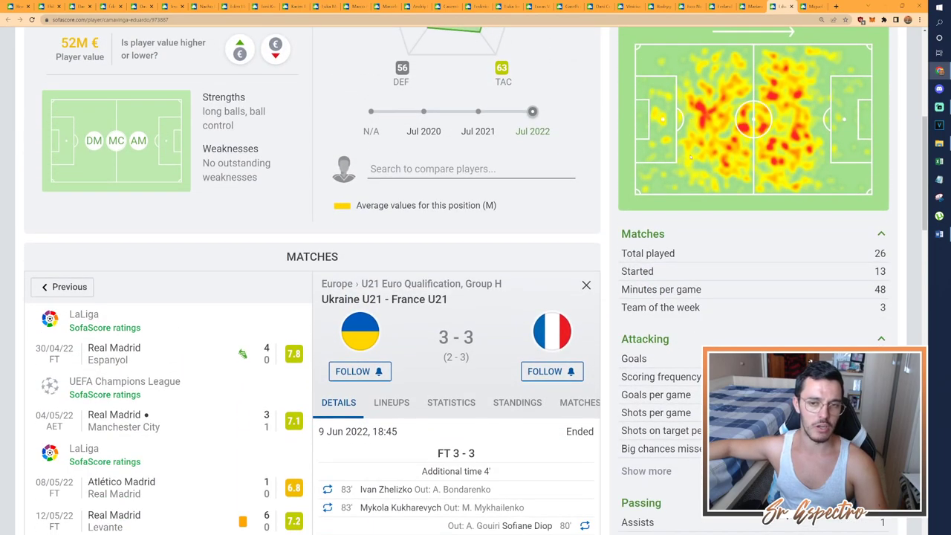
scroll(680, 227, up, 6)
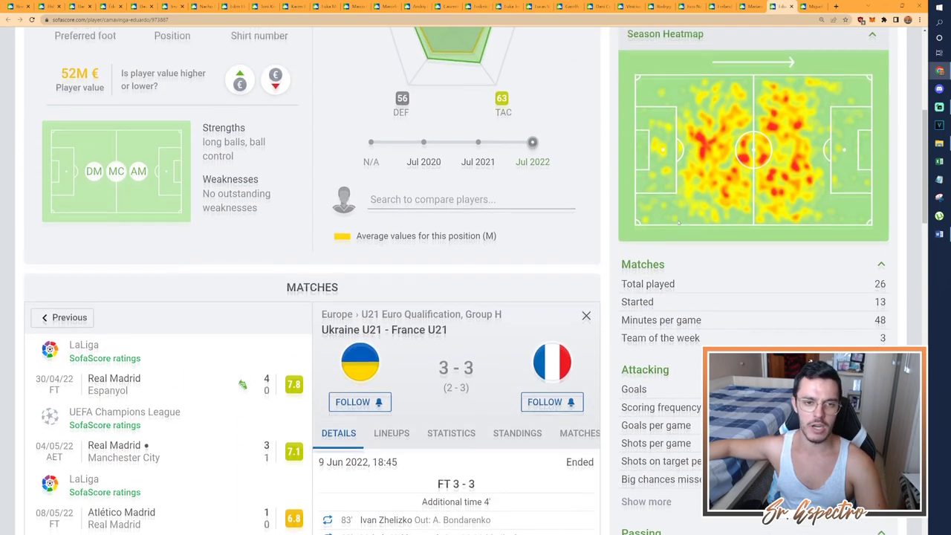
scroll(678, 221, up, 1)
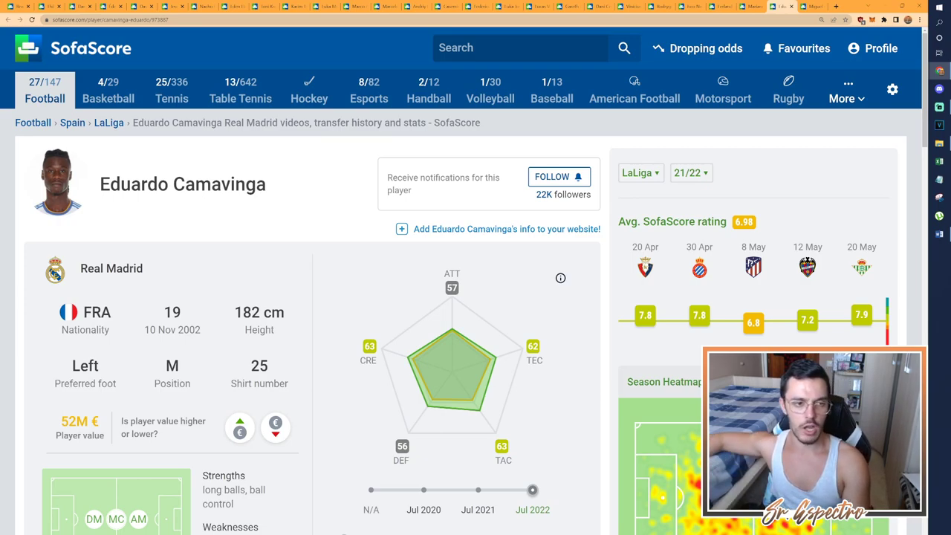
Return to the Word ratings table and enter 8 as Eduardo Camavinga's rating
click(940, 234)
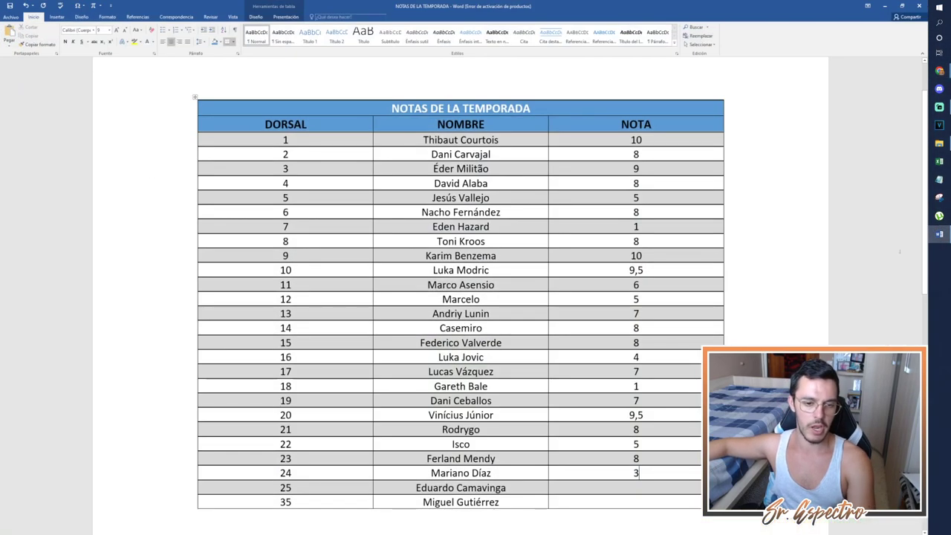
key(Down)
text(8)
key(Down)
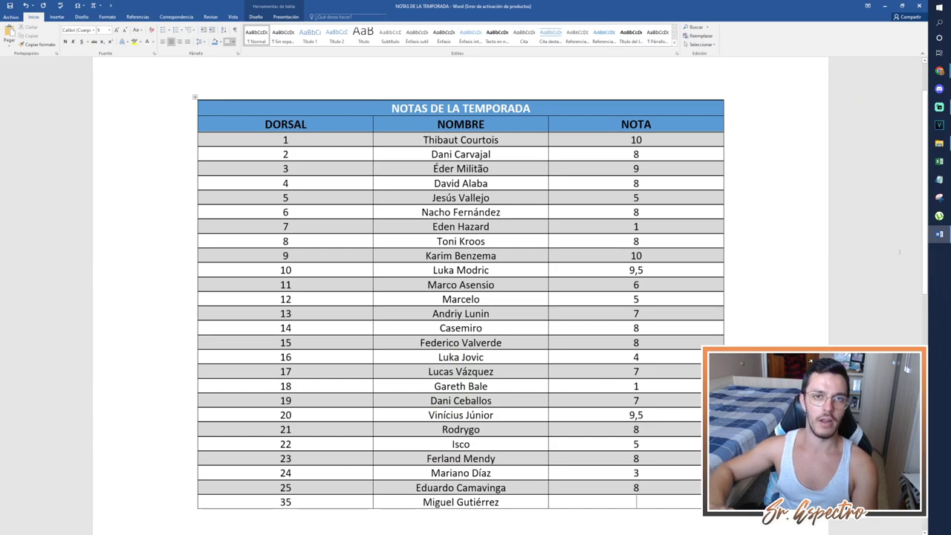
Switch to Miguel Gutiérrez's SofaScore page, select LaLiga and examine his 21/22 ratings, heatmap, attacking, passing and defending statistics
key(alt+Tab)
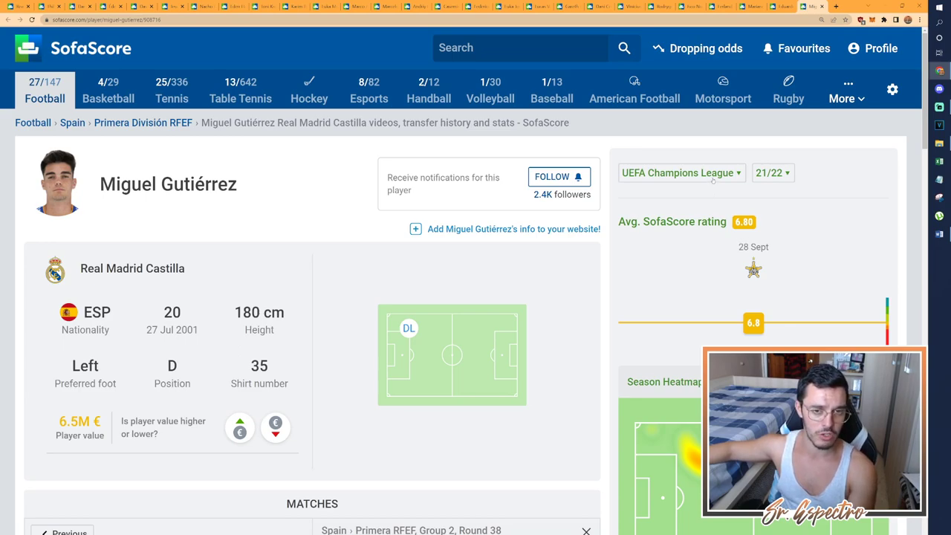
click(712, 178)
click(646, 220)
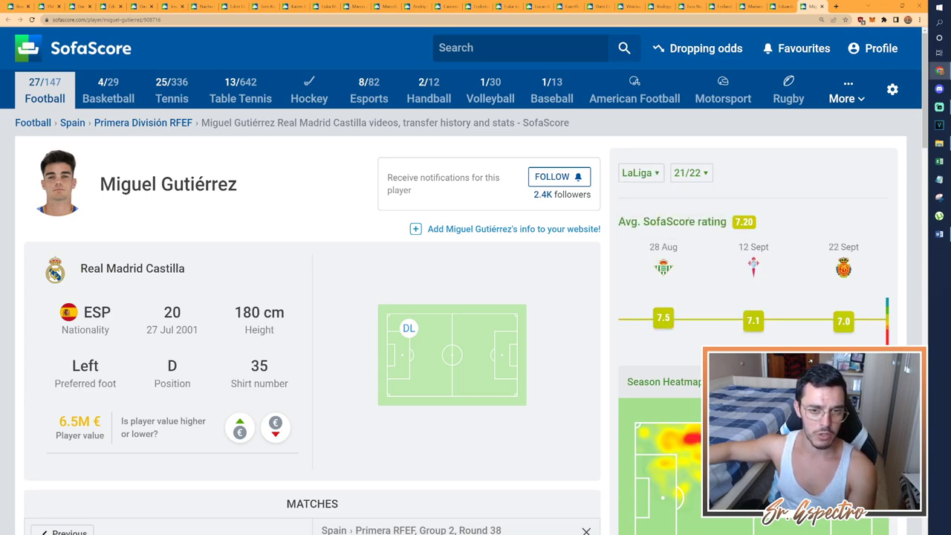
scroll(690, 220, down, 5)
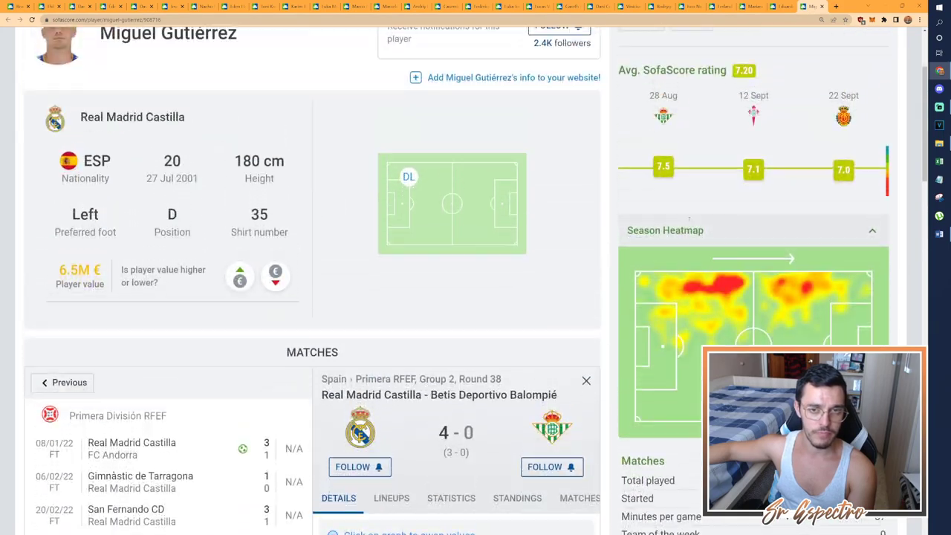
scroll(690, 218, up, 1)
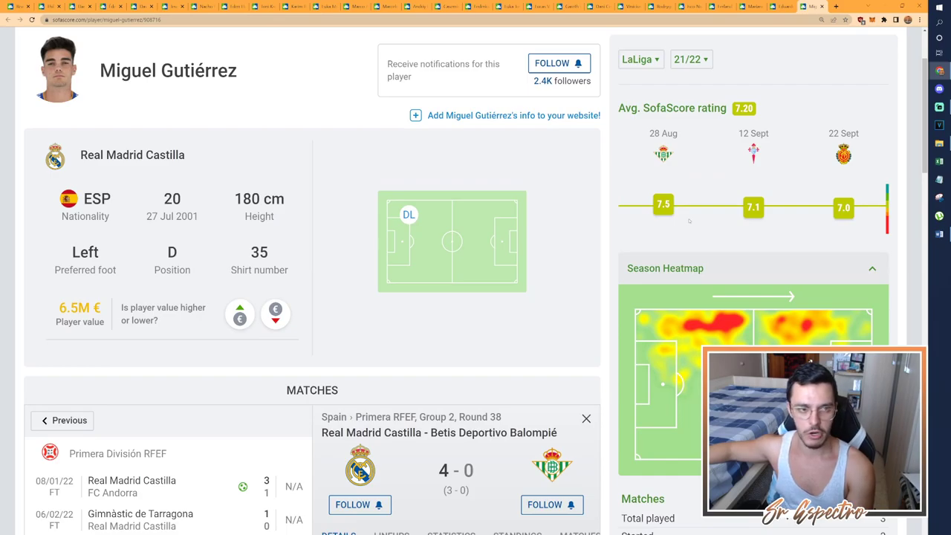
scroll(690, 221, down, 8)
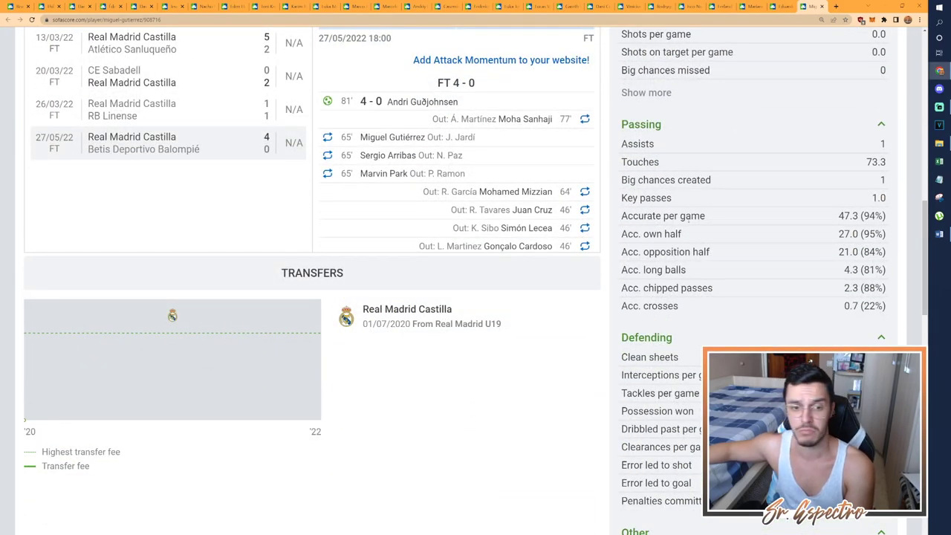
scroll(690, 218, up, 6)
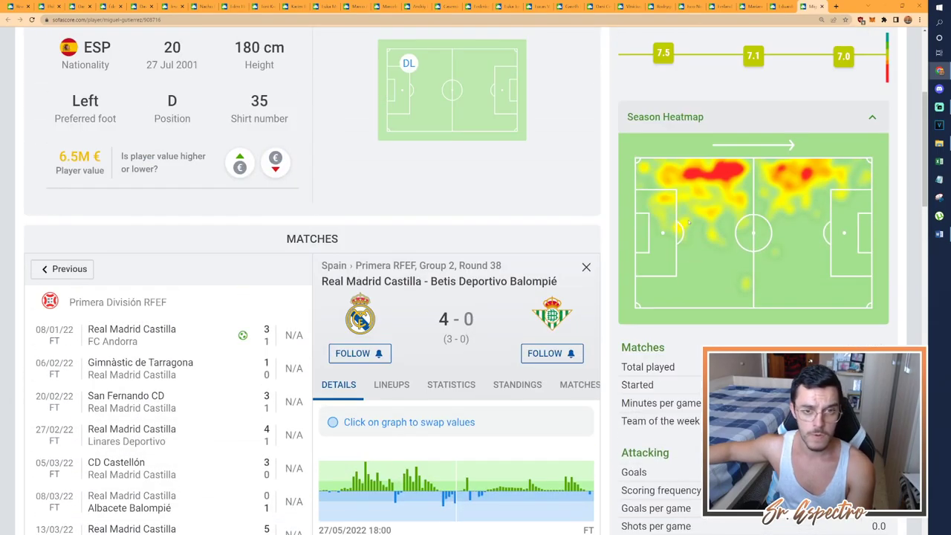
scroll(690, 221, up, 4)
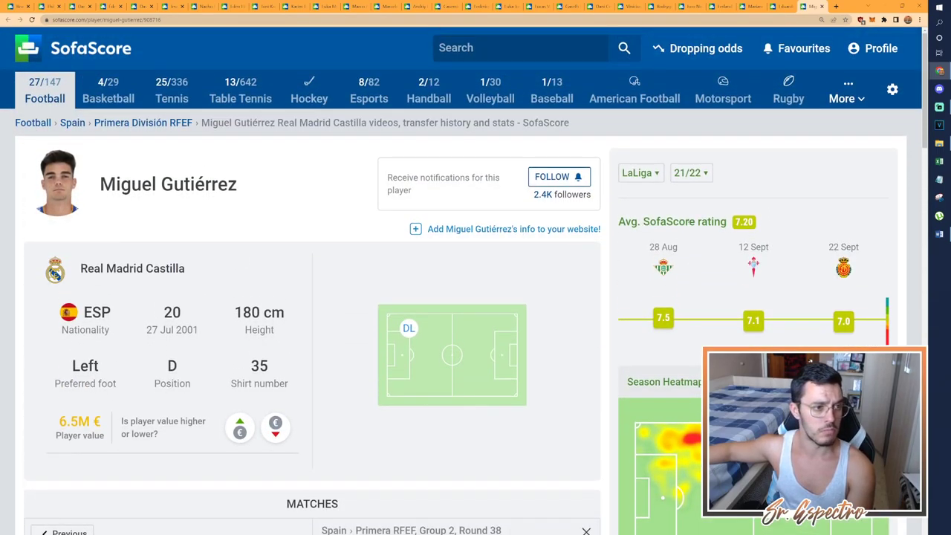
scroll(689, 221, down, 6)
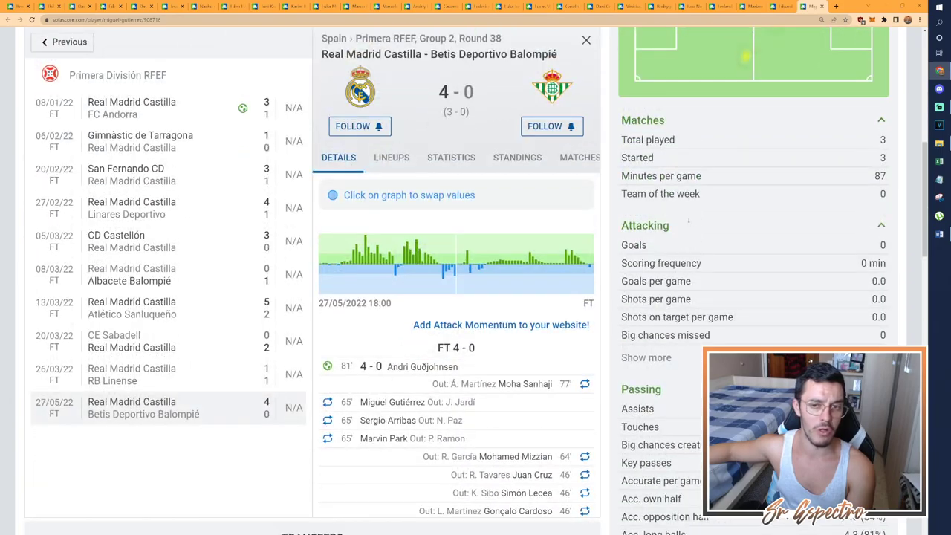
scroll(693, 213, up, 4)
scroll(693, 214, up, 1)
Select UEFA Champions League for Miguel Gutiérrez, examine his heatmap and match statistics, and switch back to LaLiga
click(637, 96)
click(648, 123)
scroll(648, 133, down, 4)
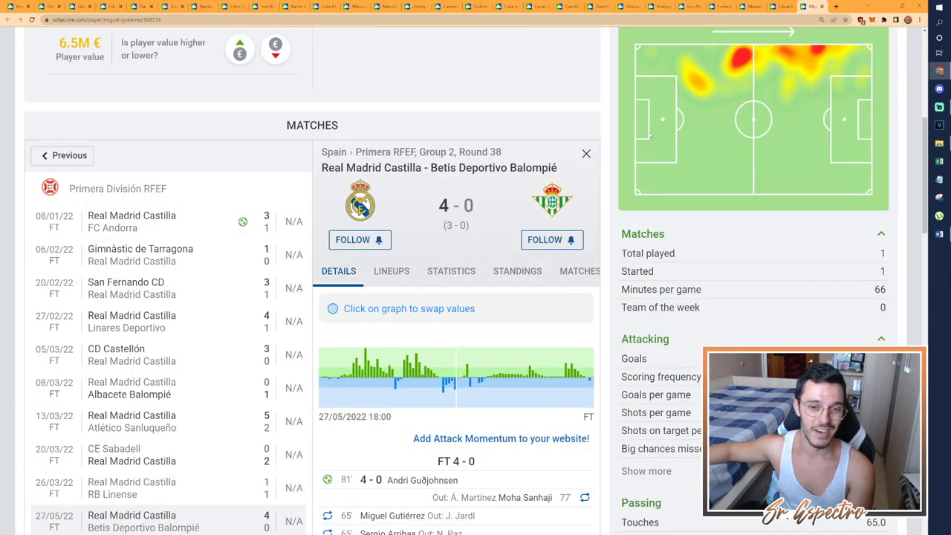
scroll(646, 166, up, 5)
click(645, 170)
click(641, 218)
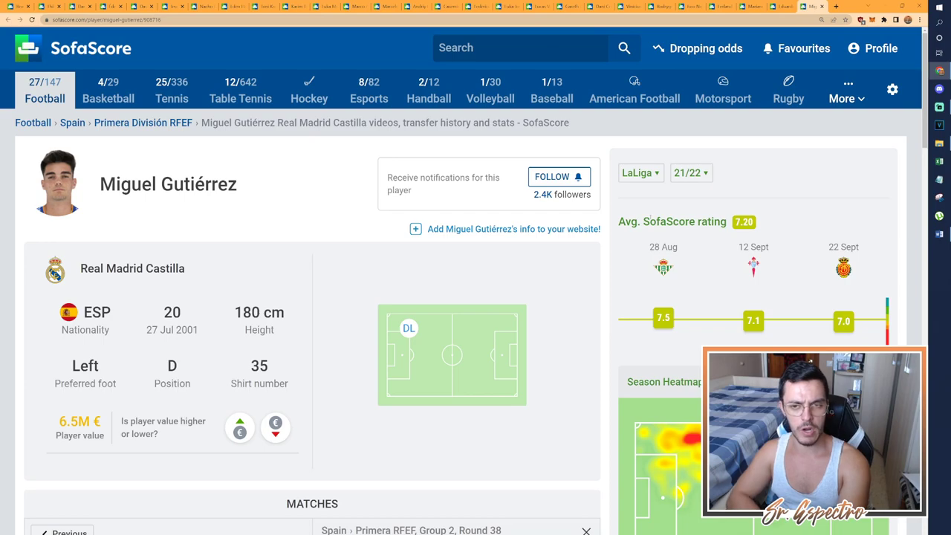
Return to the Word ratings table and enter 7 as Miguel Gutiérrez's rating
click(940, 234)
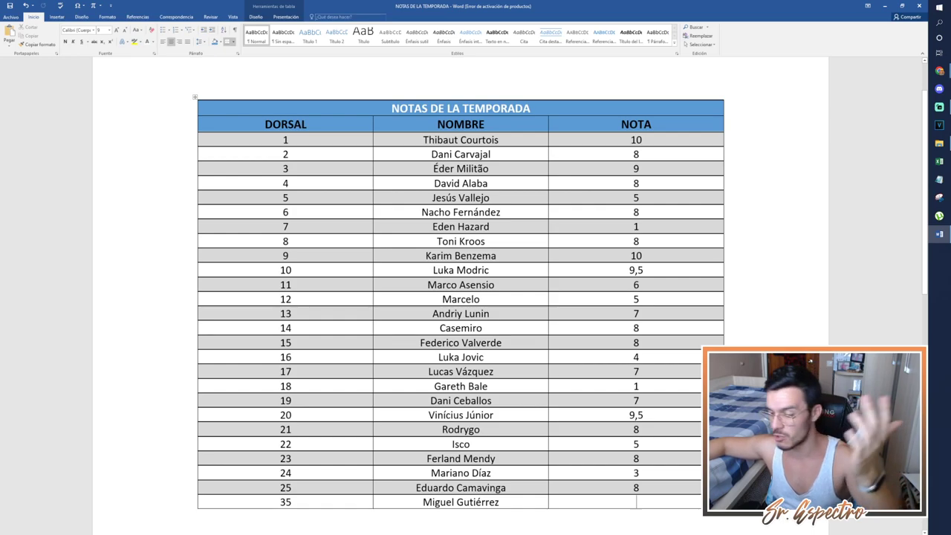
text(8)
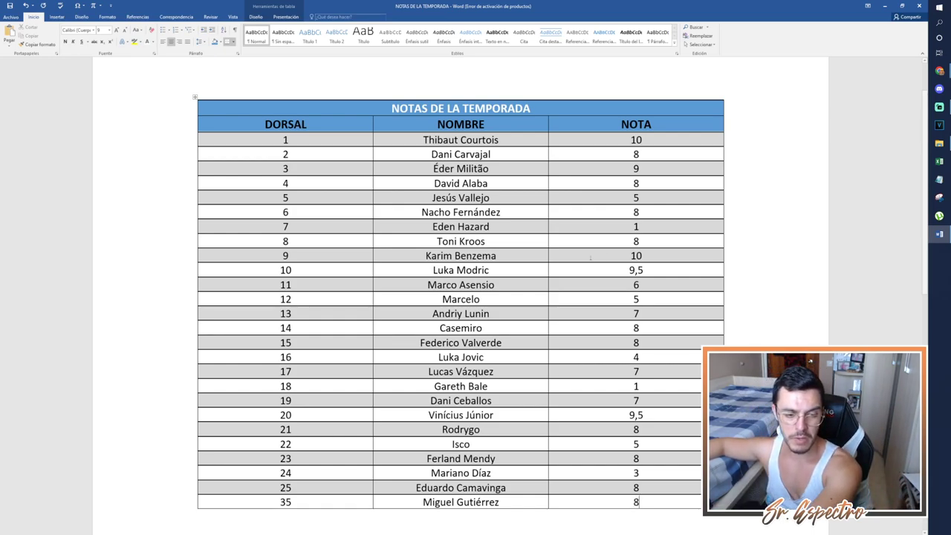
key(BackSpace)
text(7)
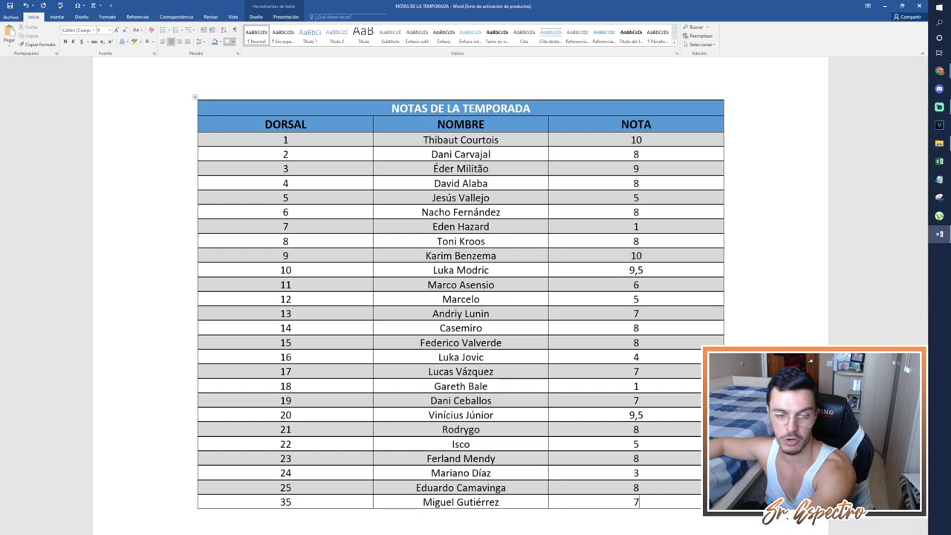